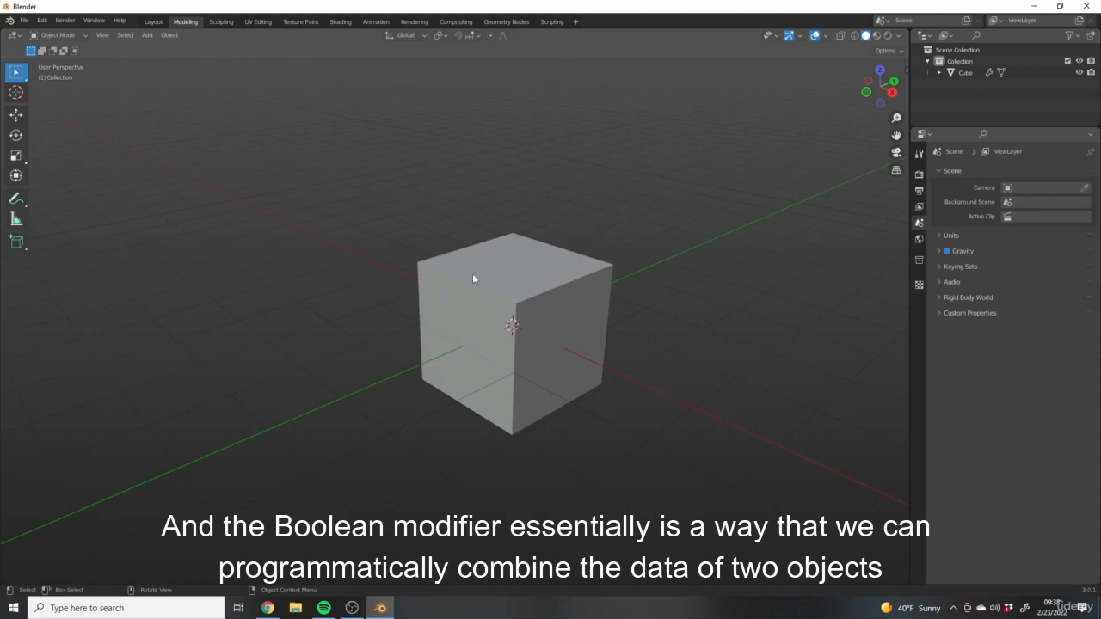
Step: Select the cube and remove its existing Boolean modifier
scroll(358, 217, down, 3)
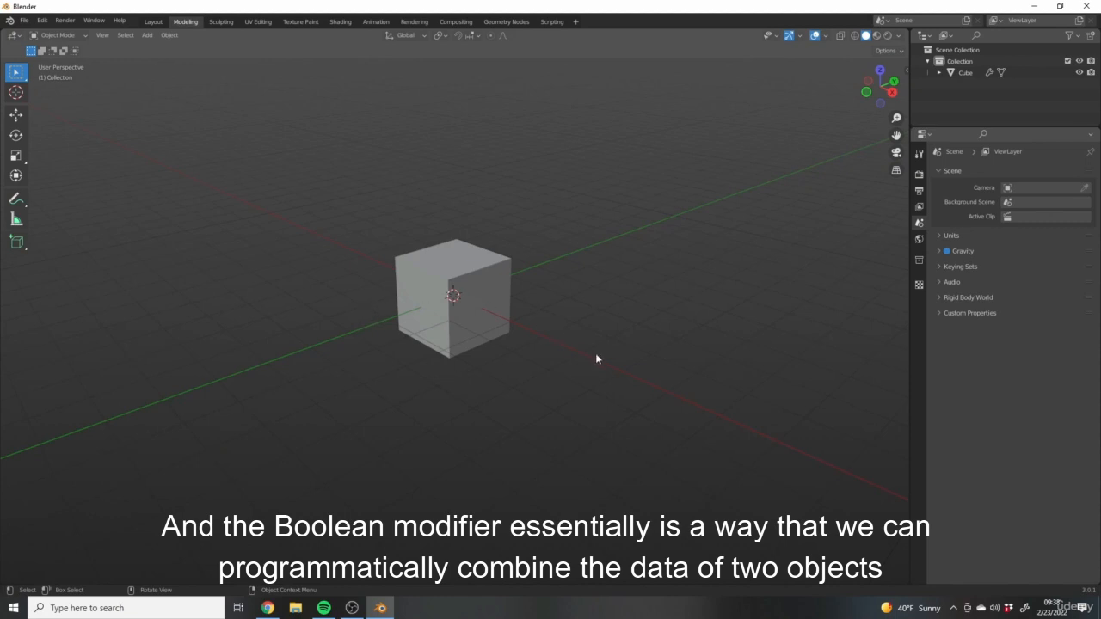
middle_drag(431, 334, 504, 325)
middle_drag(480, 272, 548, 320)
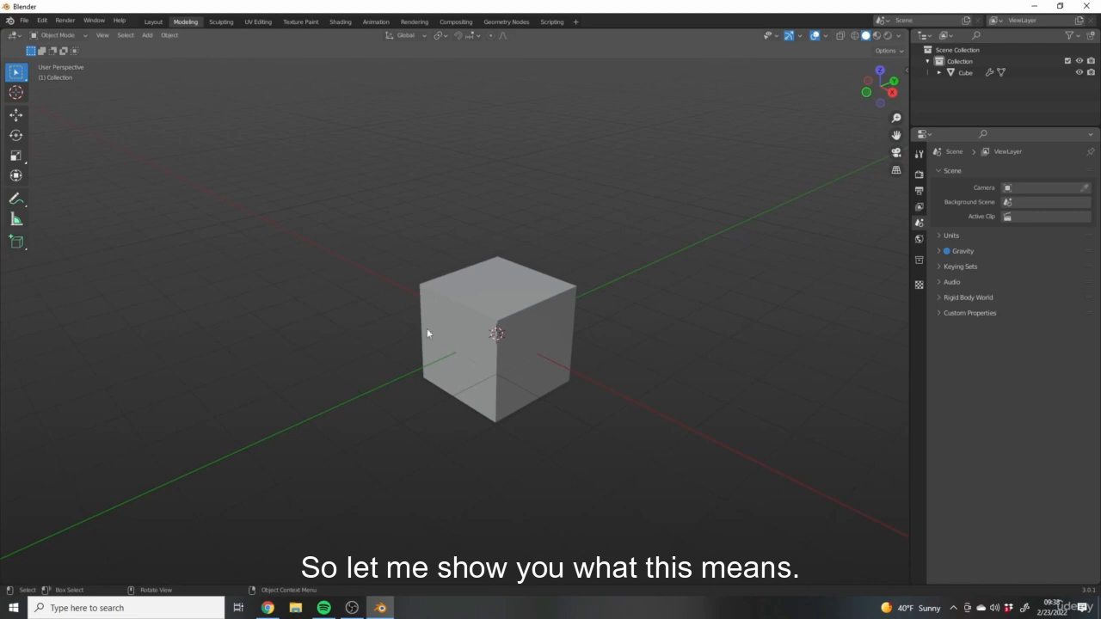
click(475, 297)
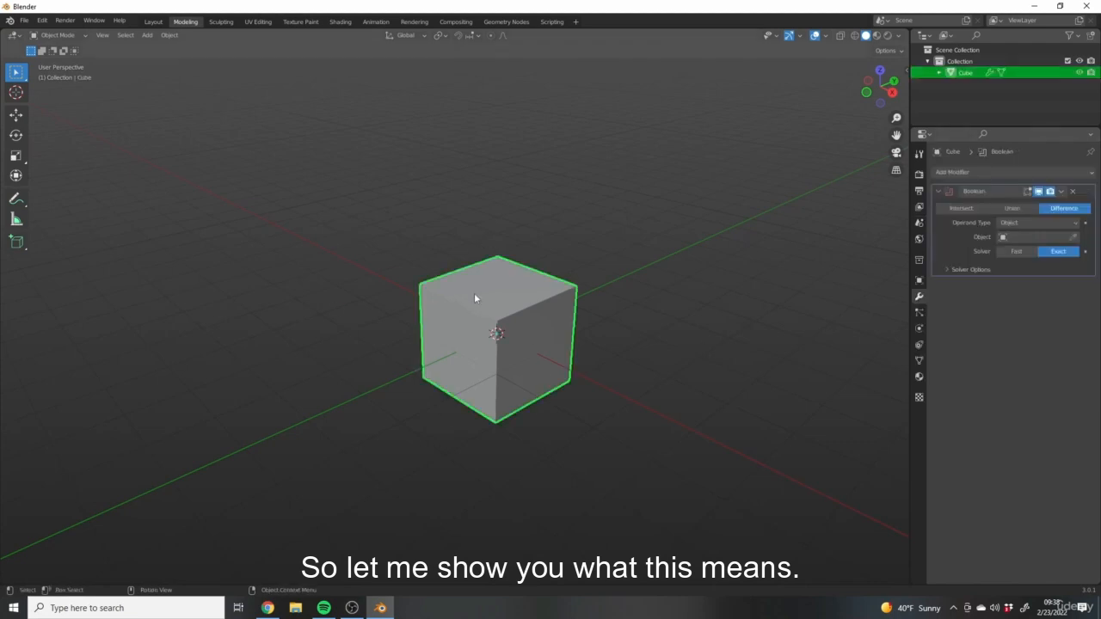
click(1073, 190)
Step: Add a cone mesh to the scene alongside the cube
scroll(472, 269, up, 3)
shift+middle_drag(595, 301, 547, 232)
scroll(673, 285, down, 1)
mouse_move(462, 308)
shift+middle_down()
mouse_move(545, 312)
mouse_move(409, 310)
mouse_move(460, 315)
shift+middle_up()
scroll(476, 315, down, 2)
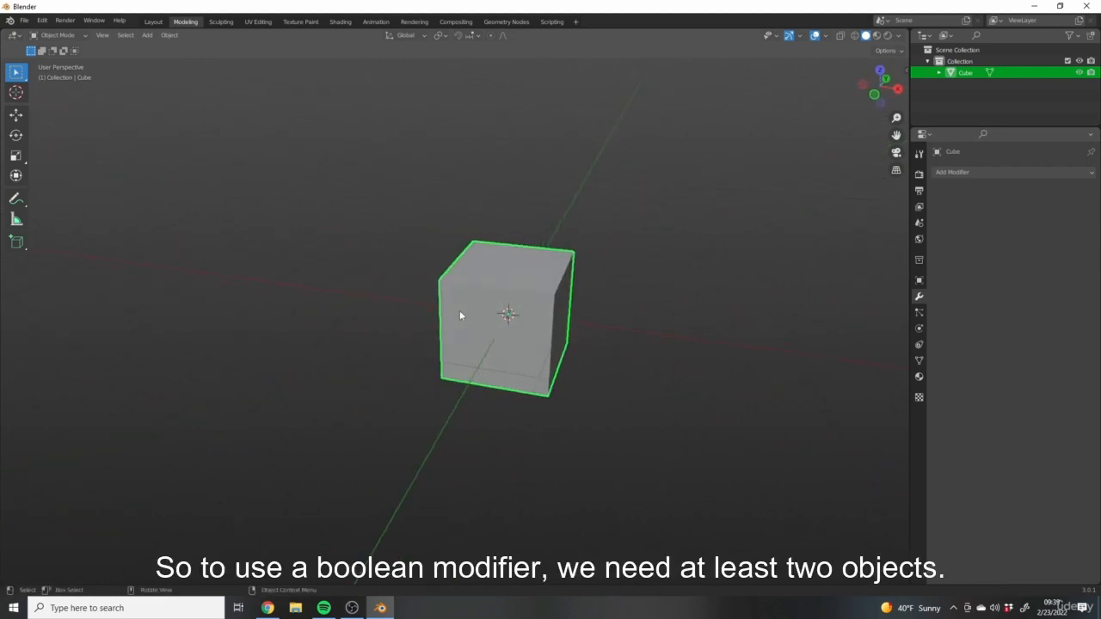
mouse_move(590, 290)
middle_down()
mouse_move(484, 363)
mouse_move(607, 336)
mouse_move(592, 293)
middle_up()
key(shift+a)
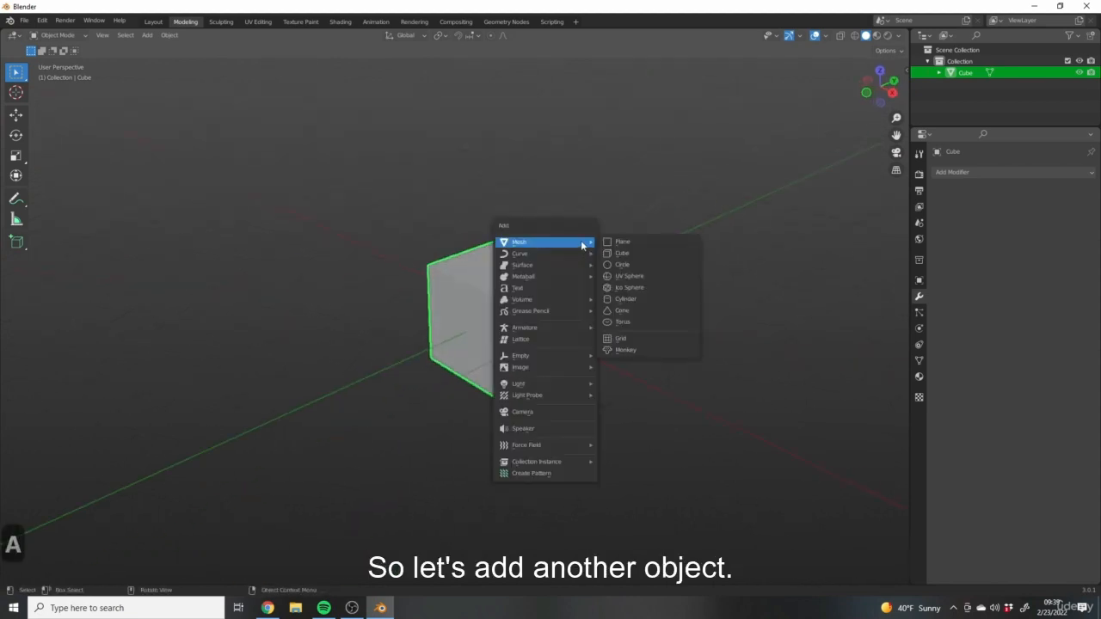
mouse_move(556, 241)
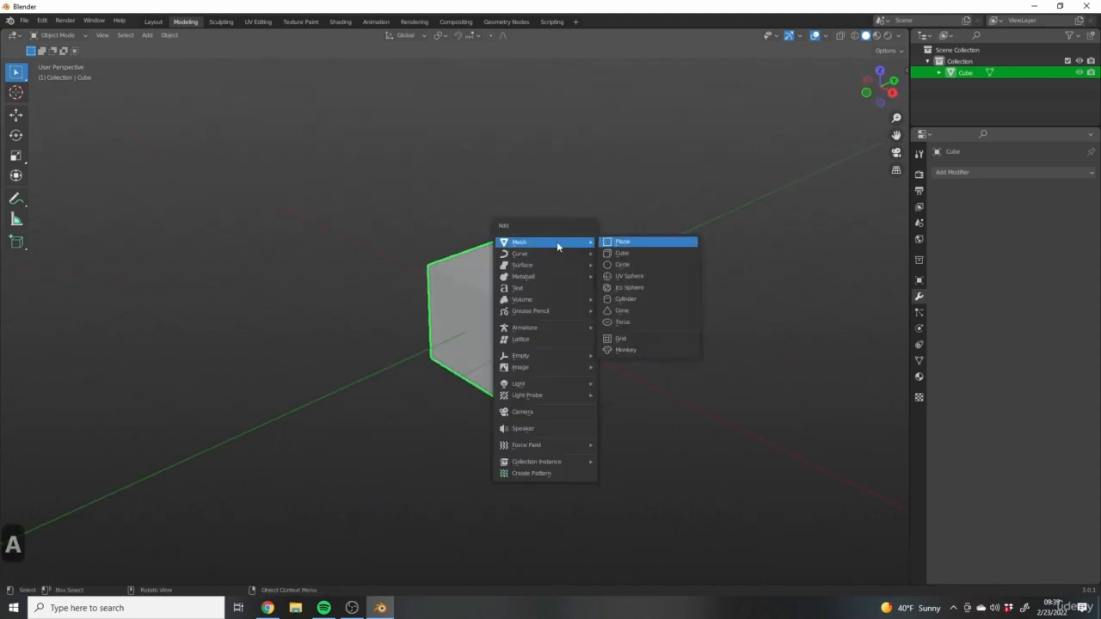
click(627, 311)
Step: Move the cone about 0.9 m along the global X axis so it partly overlaps the cube's side
middle_drag(393, 329, 508, 346)
key(g)
key(x)
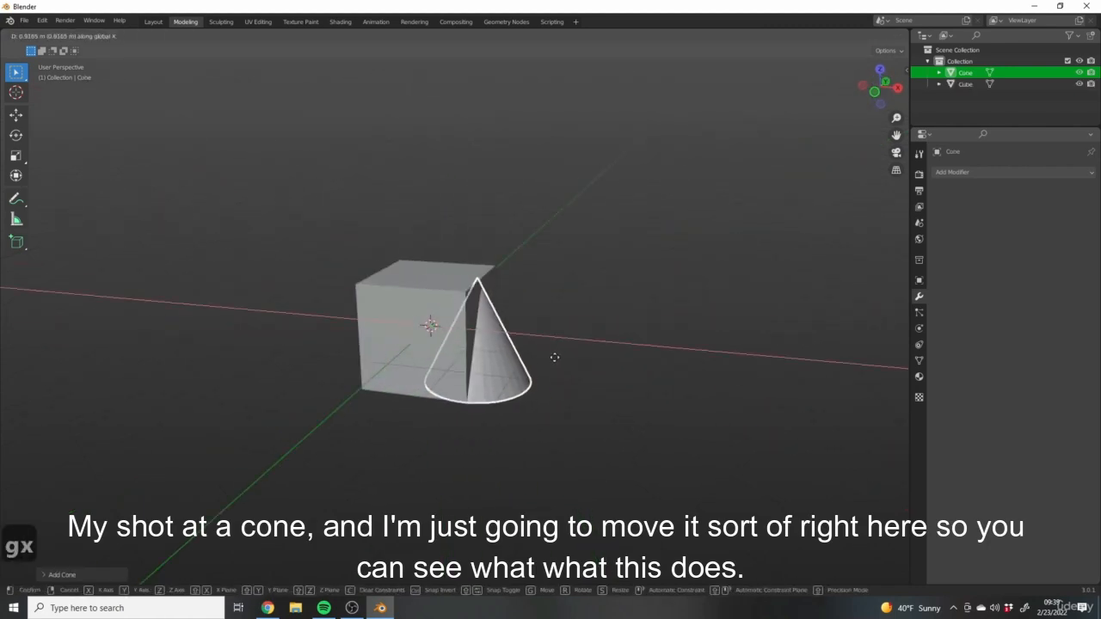
click(557, 357)
middle_drag(556, 358, 577, 364)
click(614, 379)
Step: Add a Boolean modifier to the cube
scroll(469, 342, up, 2)
scroll(447, 321, up, 4)
click(590, 299)
shift+middle_drag(636, 271, 552, 268)
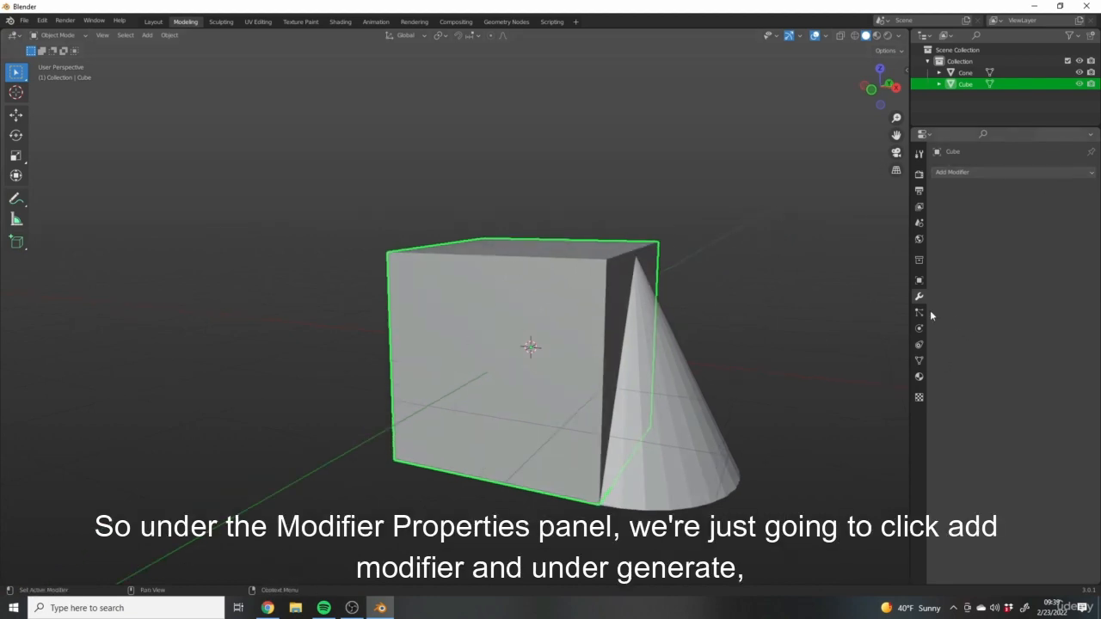
click(947, 173)
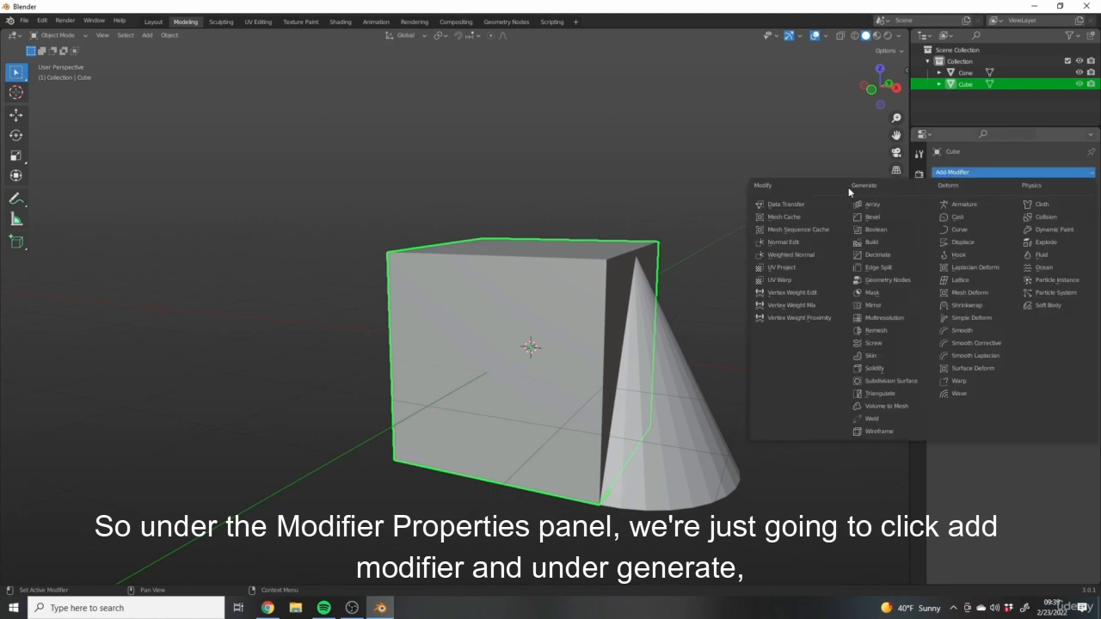
click(887, 232)
Step: Examine how the cone overlaps the cube, selecting each in turn and ending with the cube selected
scroll(758, 354, down, 3)
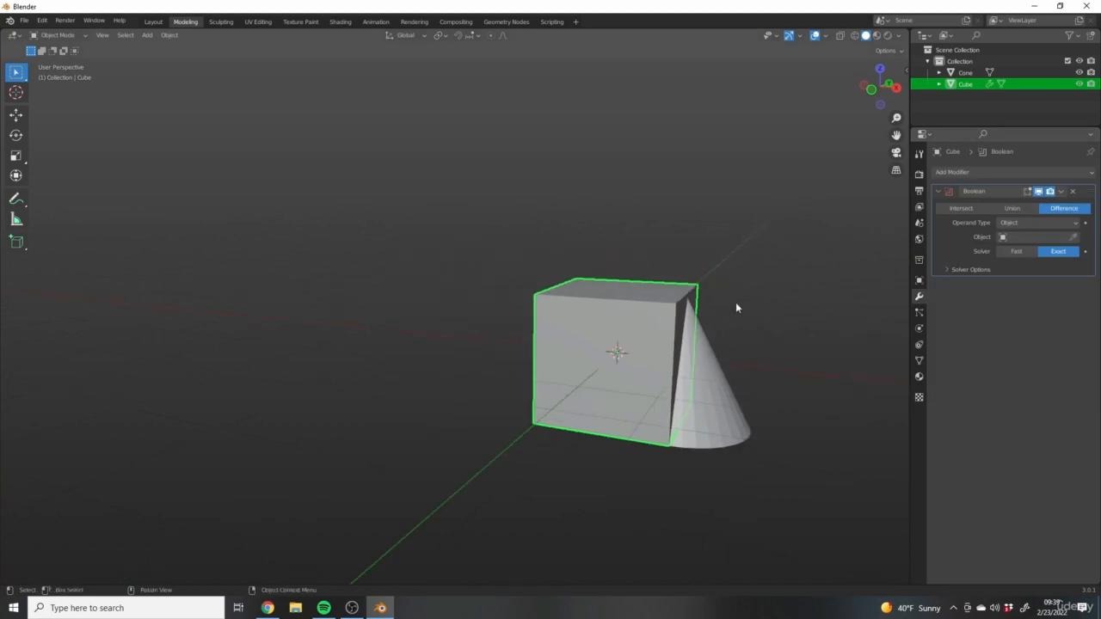
shift+middle_drag(737, 298, 645, 286)
scroll(532, 312, up, 3)
shift+middle_drag(706, 330, 651, 310)
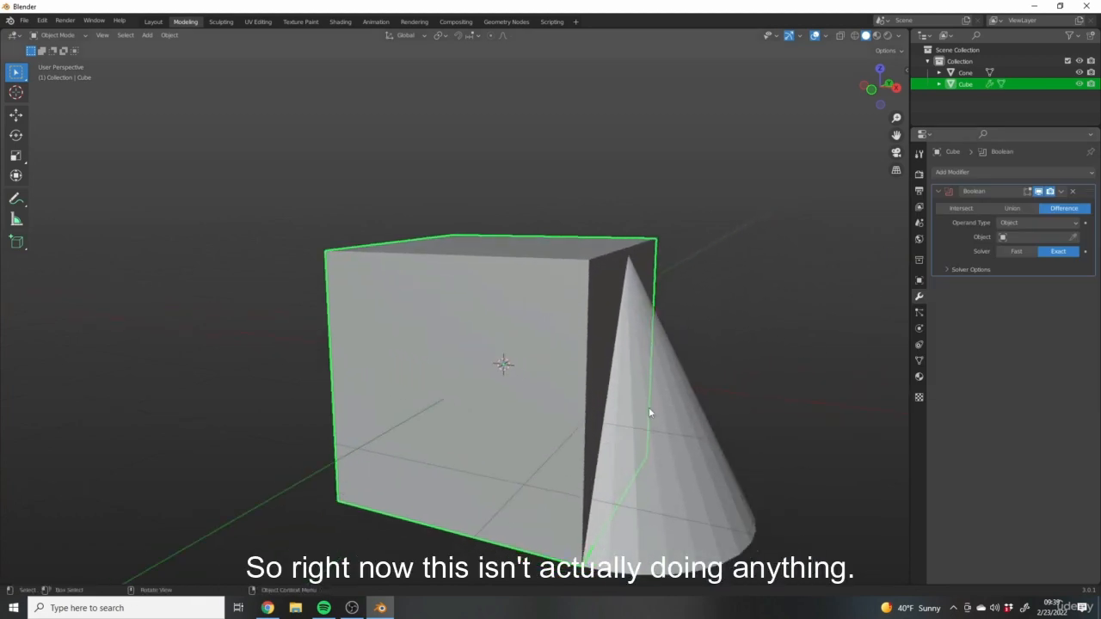
click(648, 411)
click(506, 314)
shift+middle_drag(601, 271, 606, 259)
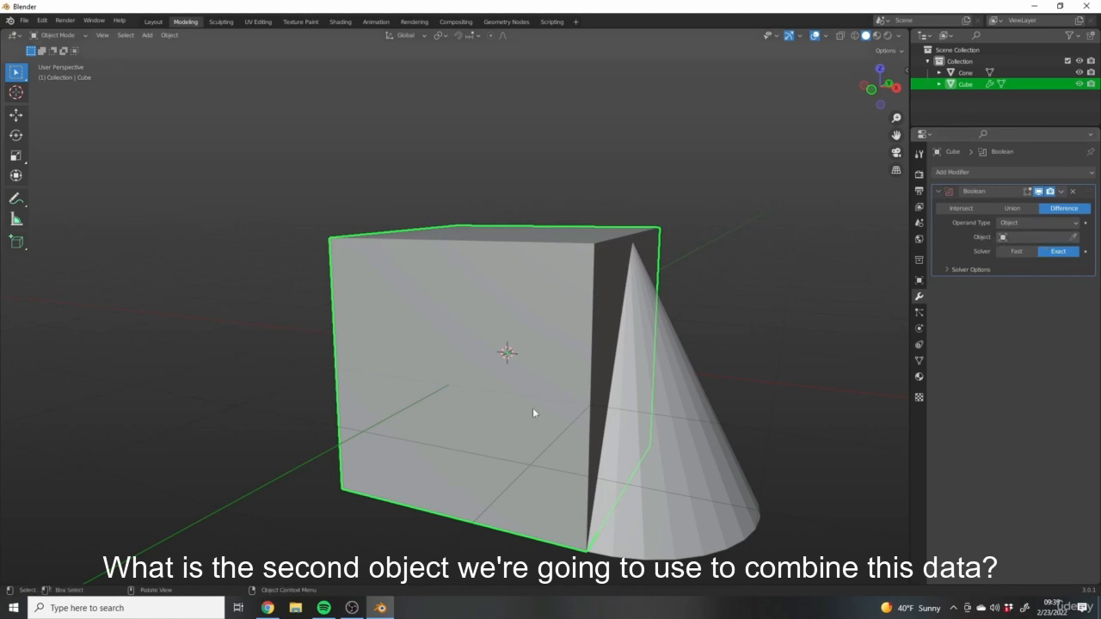
middle_drag(679, 247, 560, 277)
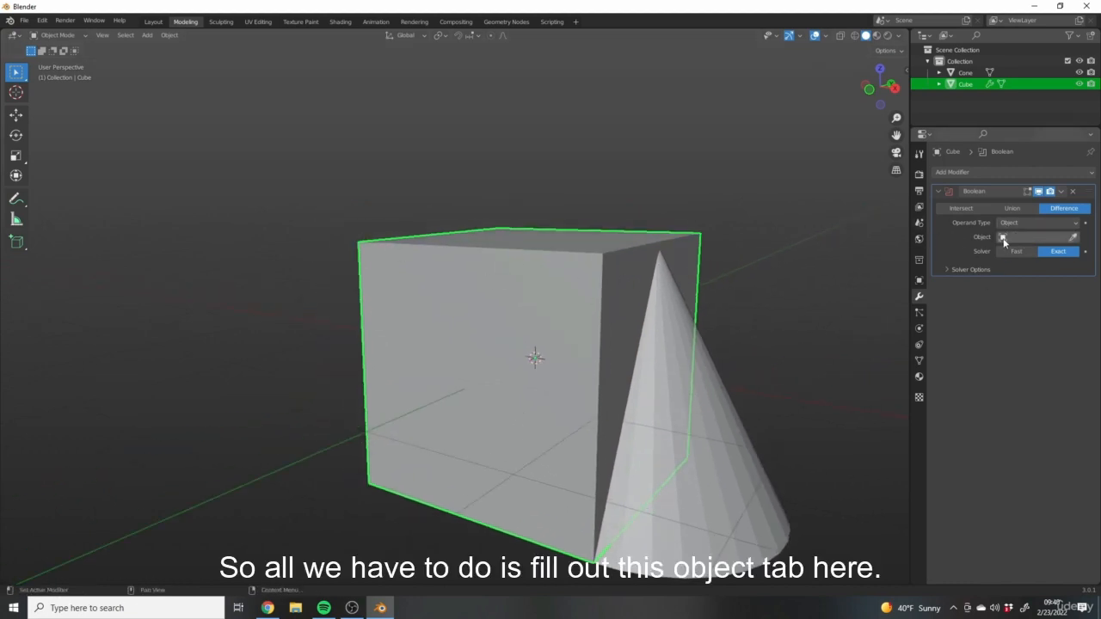
Step: Choose Cone from the list of objects for the Boolean modifier's operand, and clear that assignment
click(1030, 237)
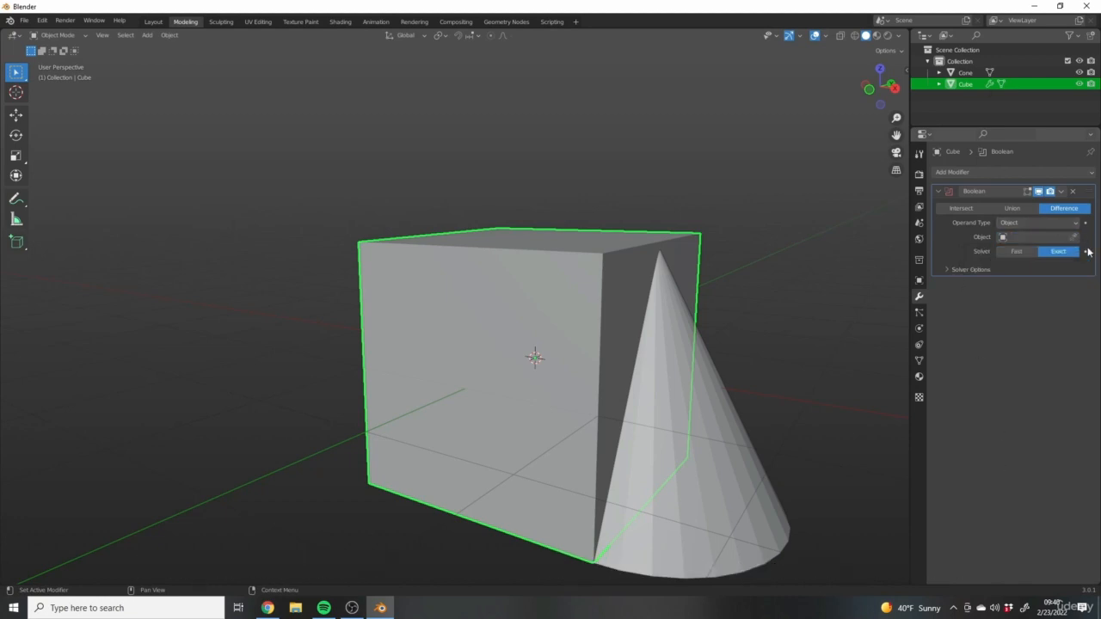
click(1015, 241)
click(982, 255)
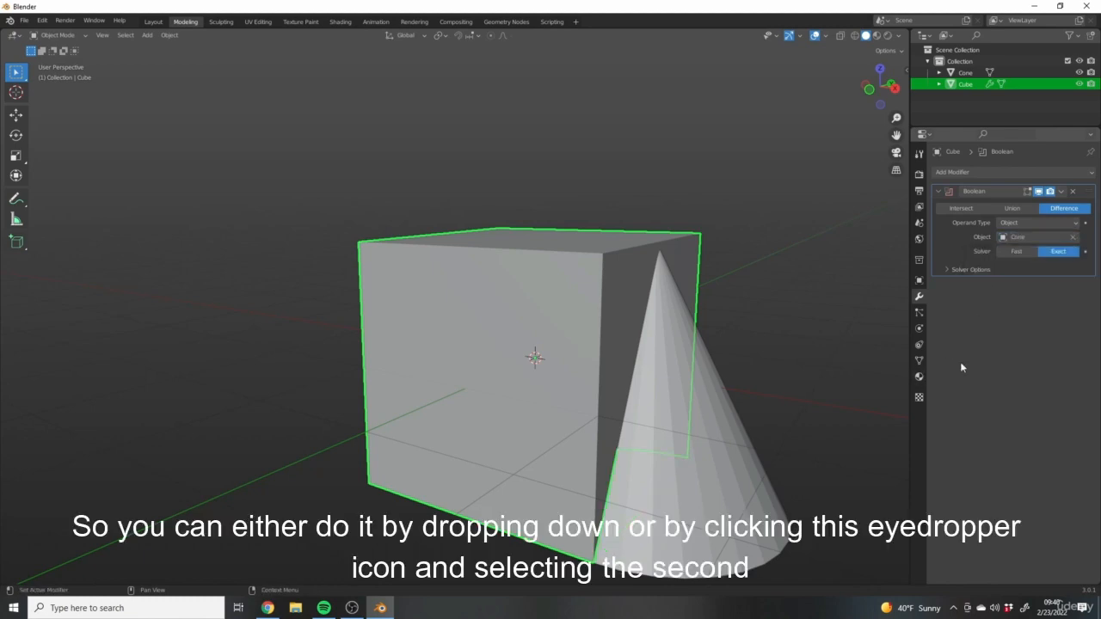
click(1073, 237)
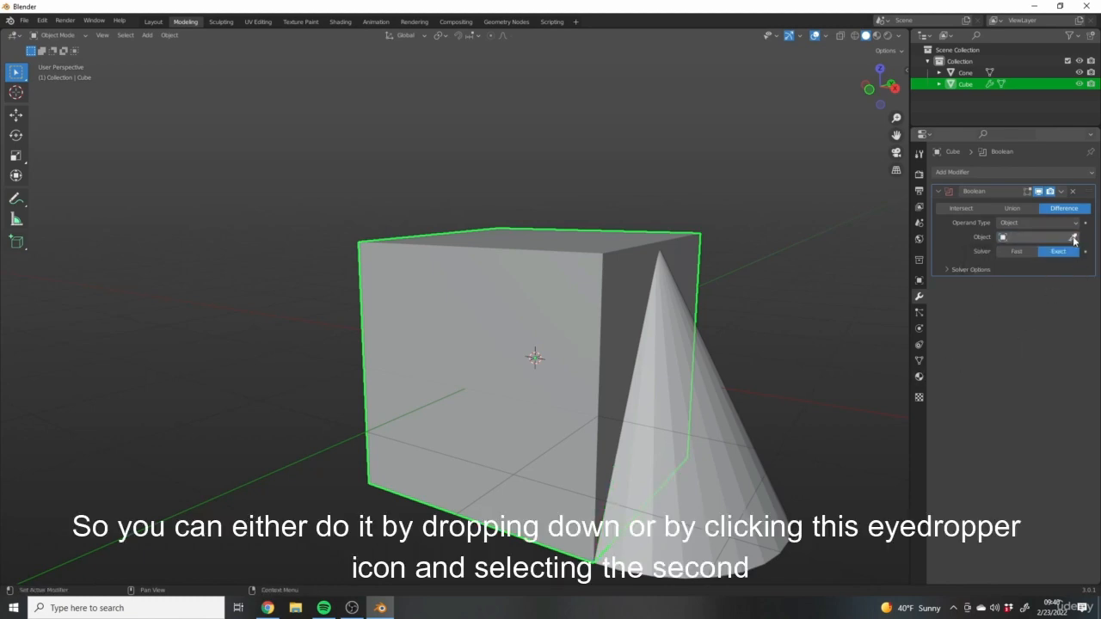
Step: Assign the cone as the Boolean modifier's object by sampling it in the viewport with the eyedropper
click(1073, 238)
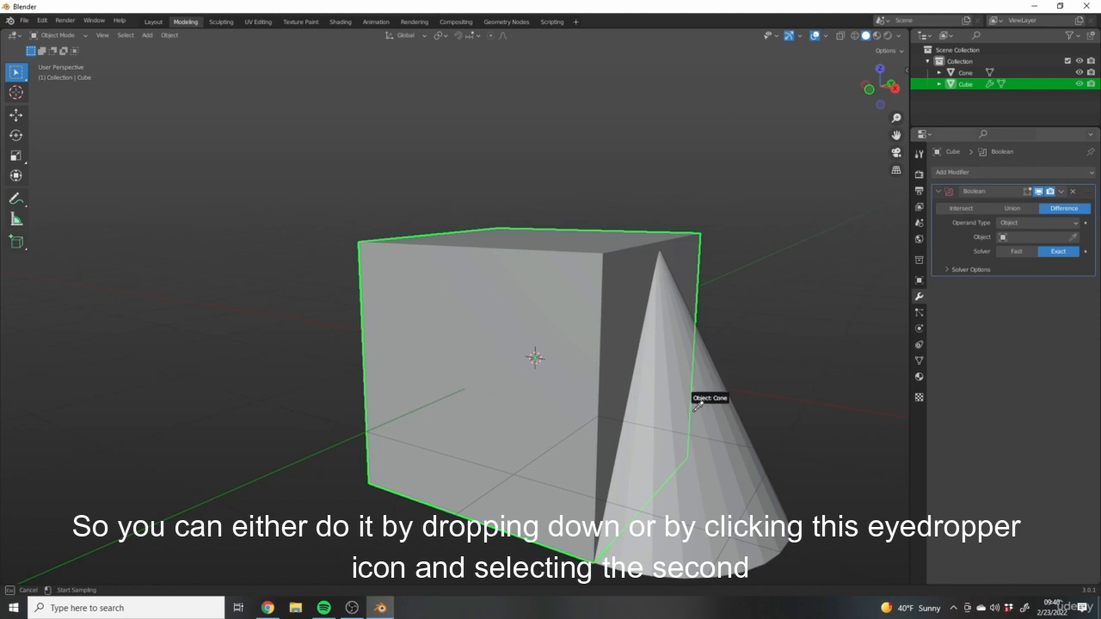
click(737, 432)
middle_drag(857, 353, 774, 257)
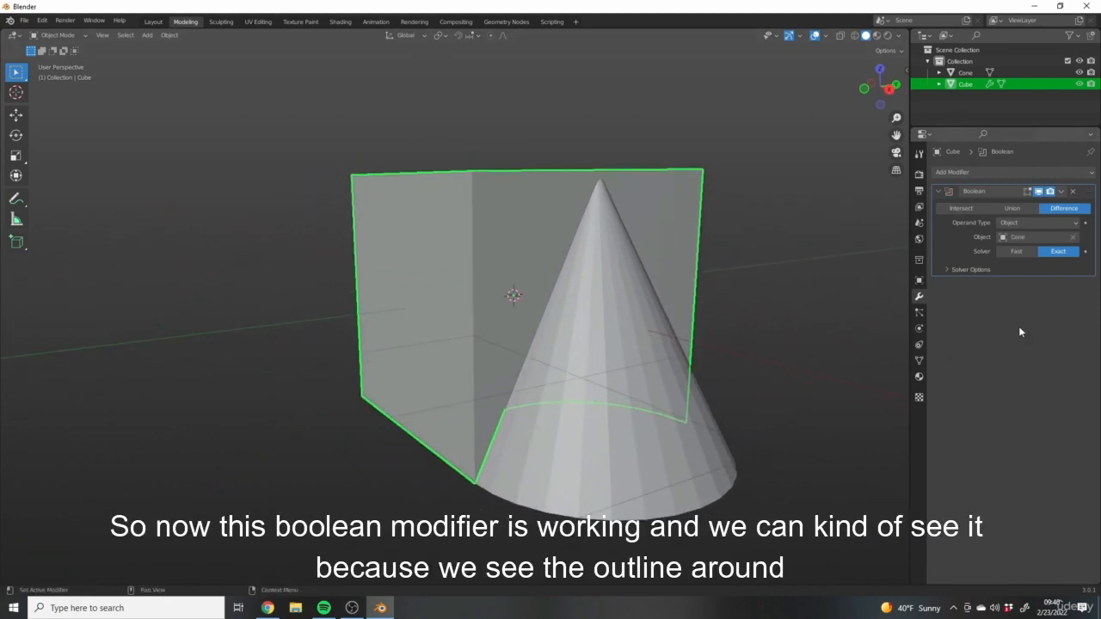
Step: Select the cone and hide it to expose the cut in the cube
middle_drag(708, 273, 397, 445)
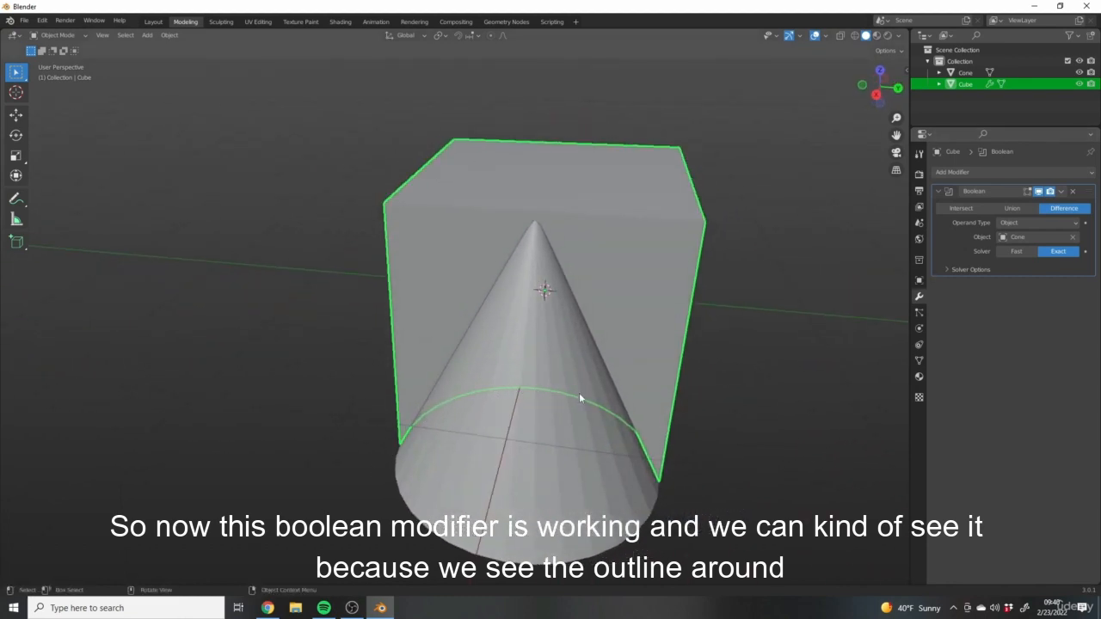
middle_drag(473, 402, 486, 309)
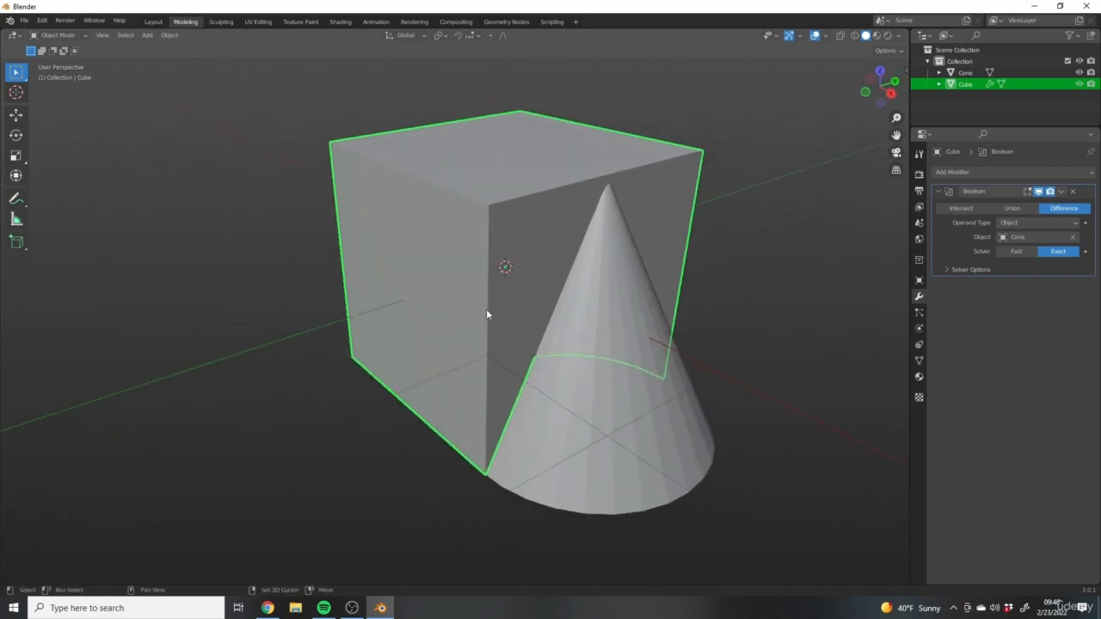
click(657, 430)
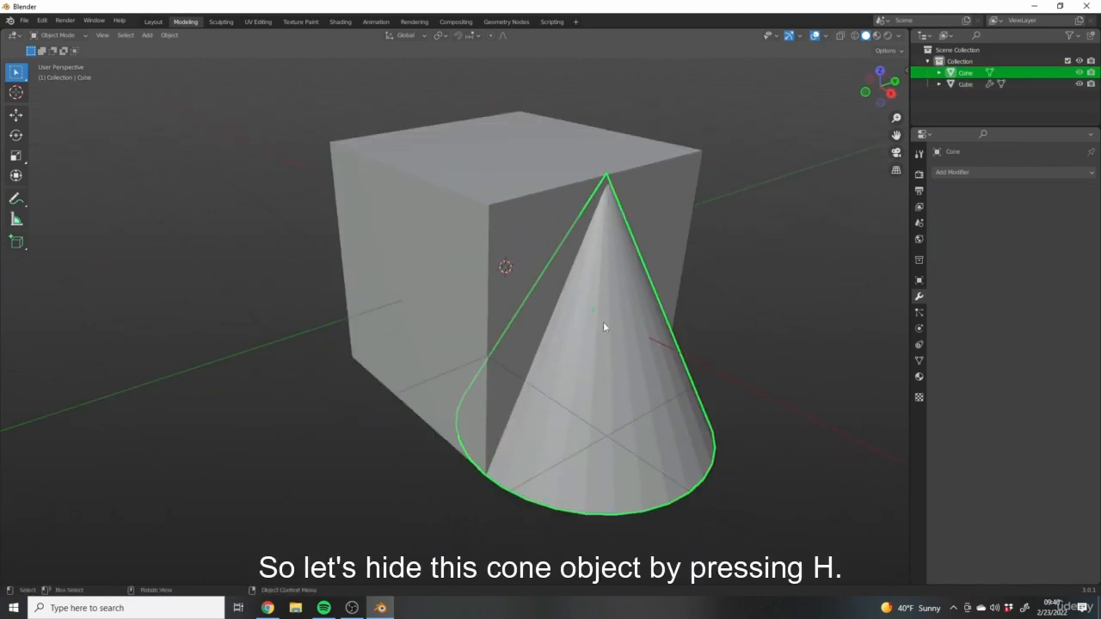
key(h)
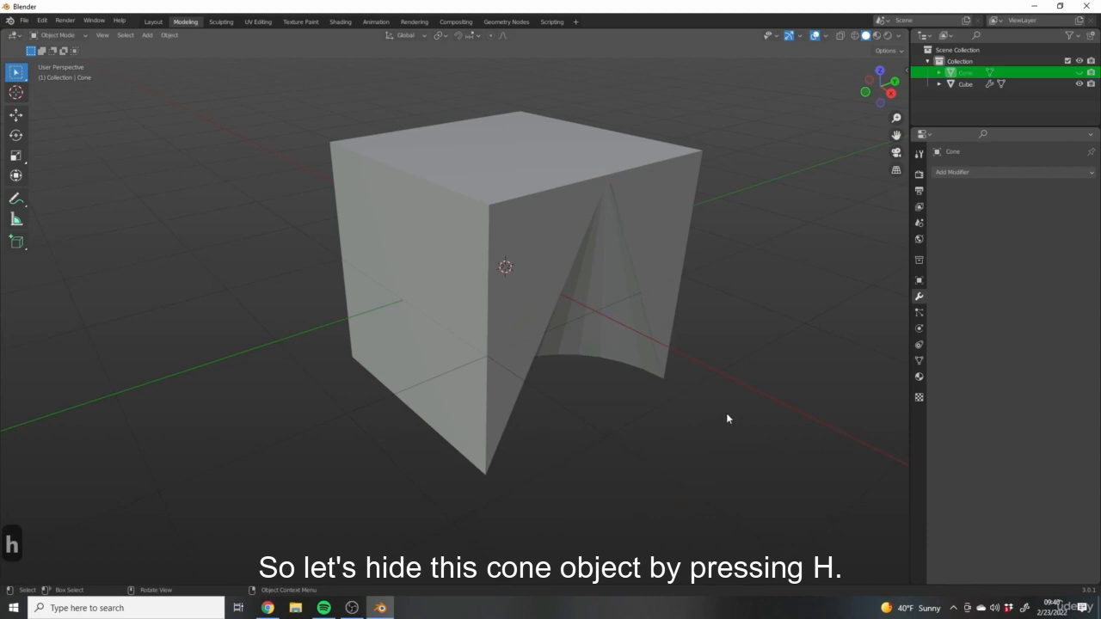
Step: Select the cube and examine the cone-shaped cut from several angles with the Boolean set to Difference
middle_drag(727, 417, 525, 298)
click(659, 321)
scroll(572, 293, up, 4)
scroll(525, 298, down, 3)
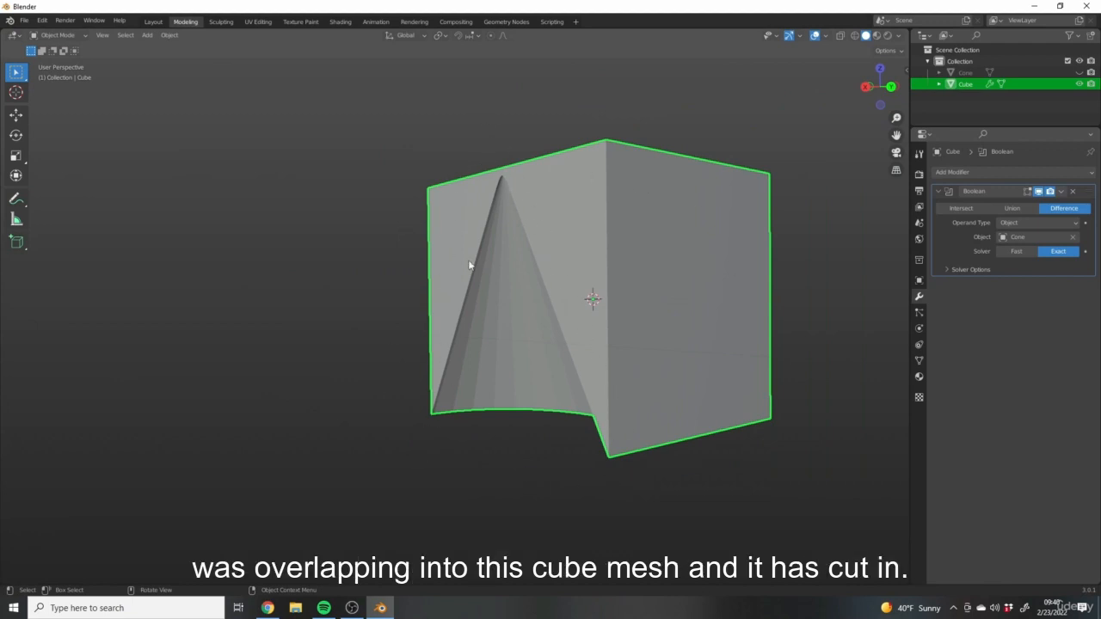
middle_drag(604, 255, 444, 402)
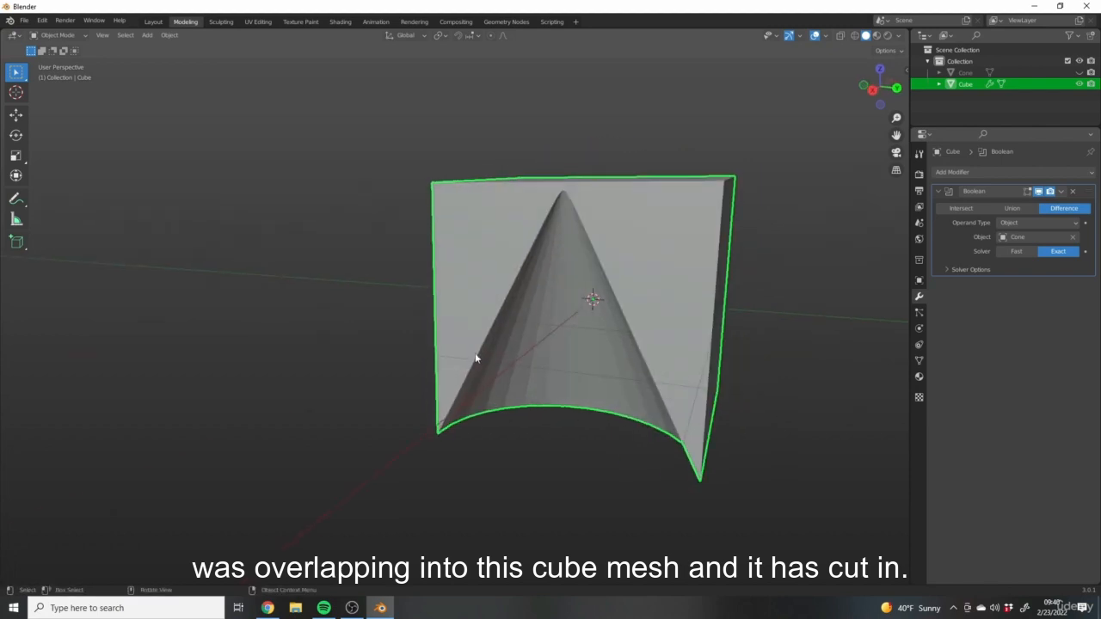
middle_drag(565, 446, 585, 346)
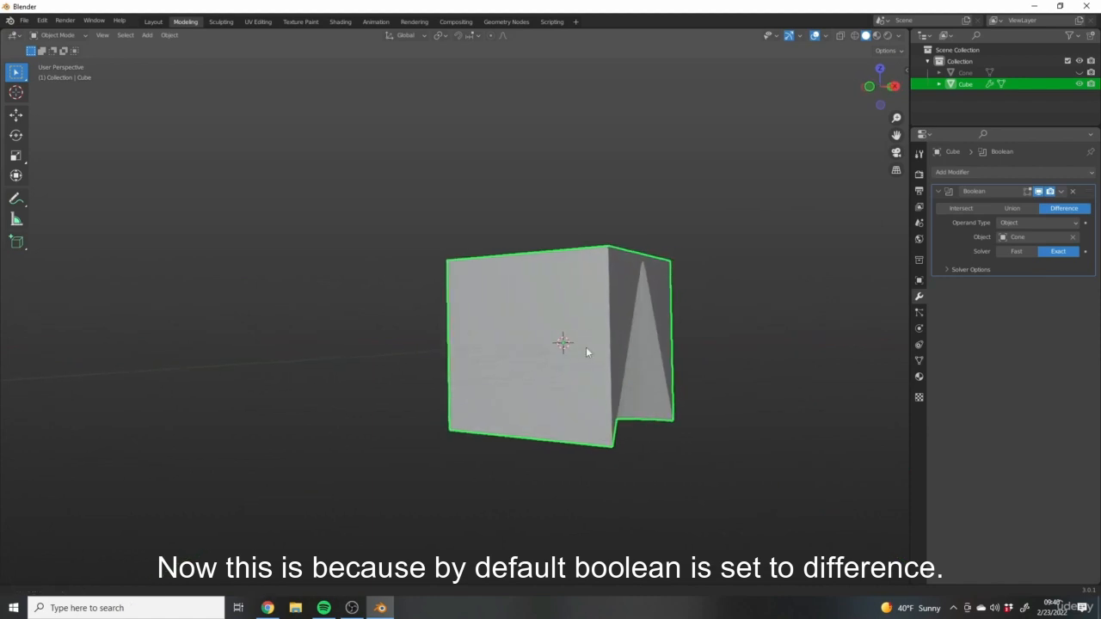
scroll(583, 370, up, 2)
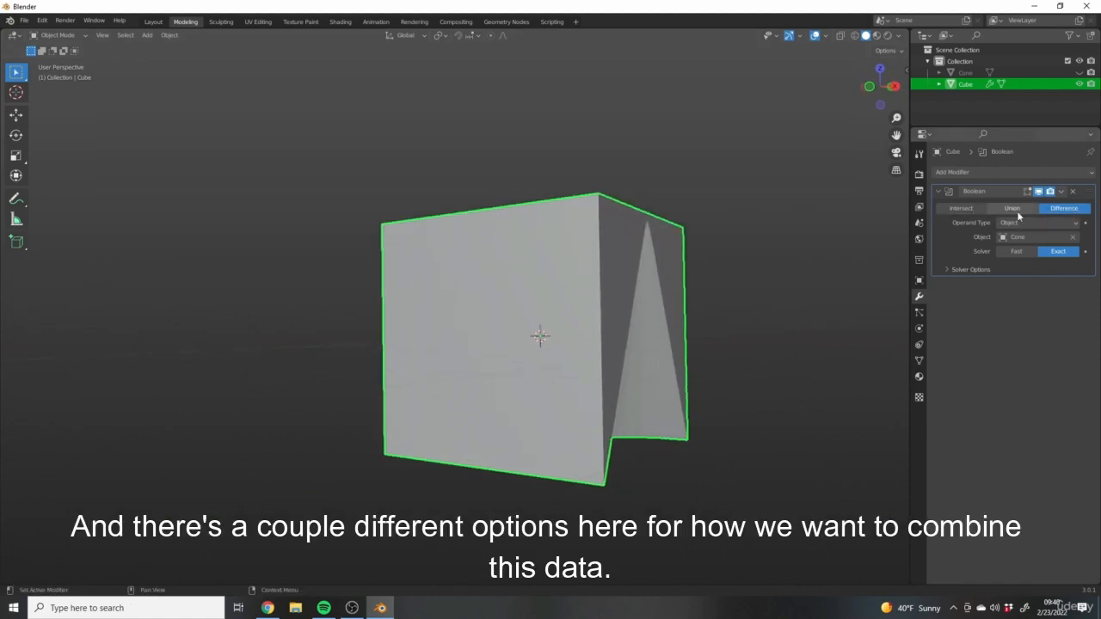
middle_drag(636, 319, 757, 242)
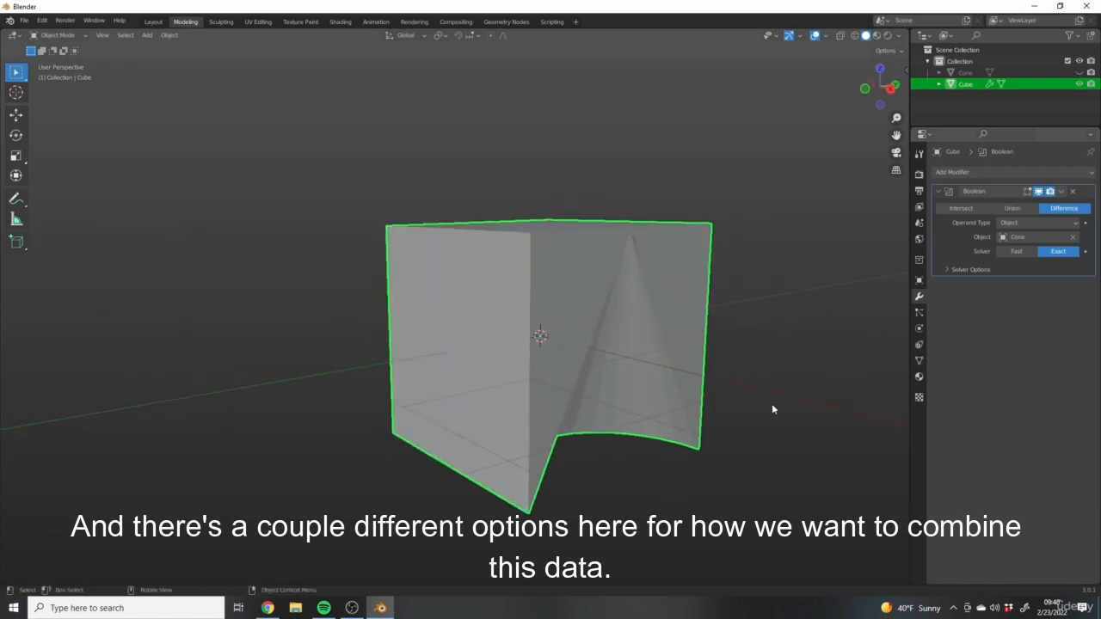
middle_drag(703, 388, 602, 284)
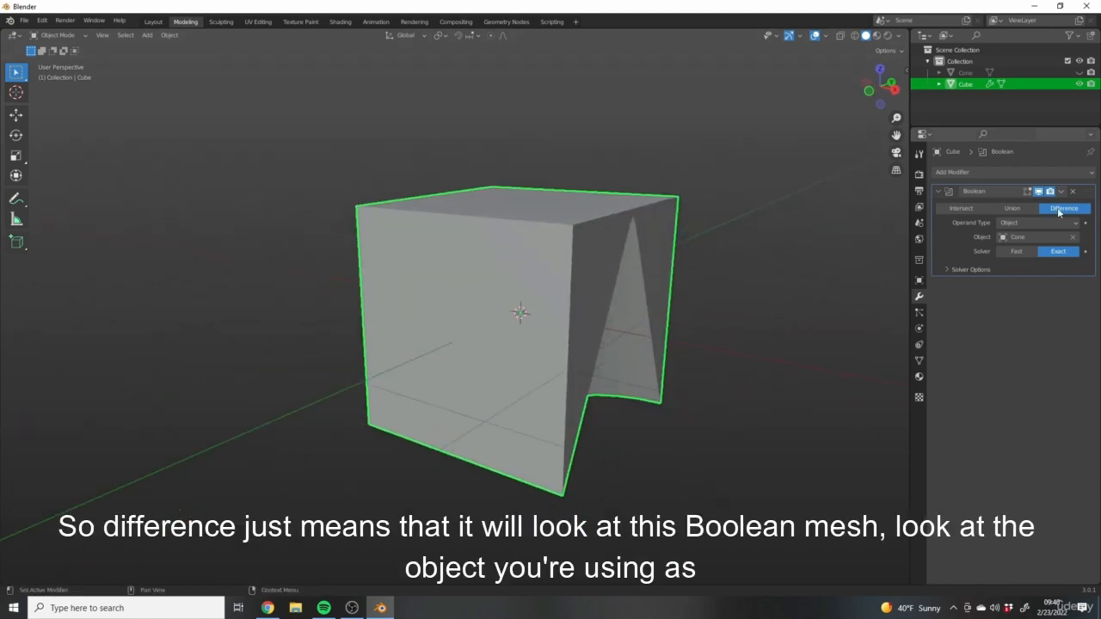
Step: Unhide the cone beside the cut cube
middle_drag(688, 371, 796, 315)
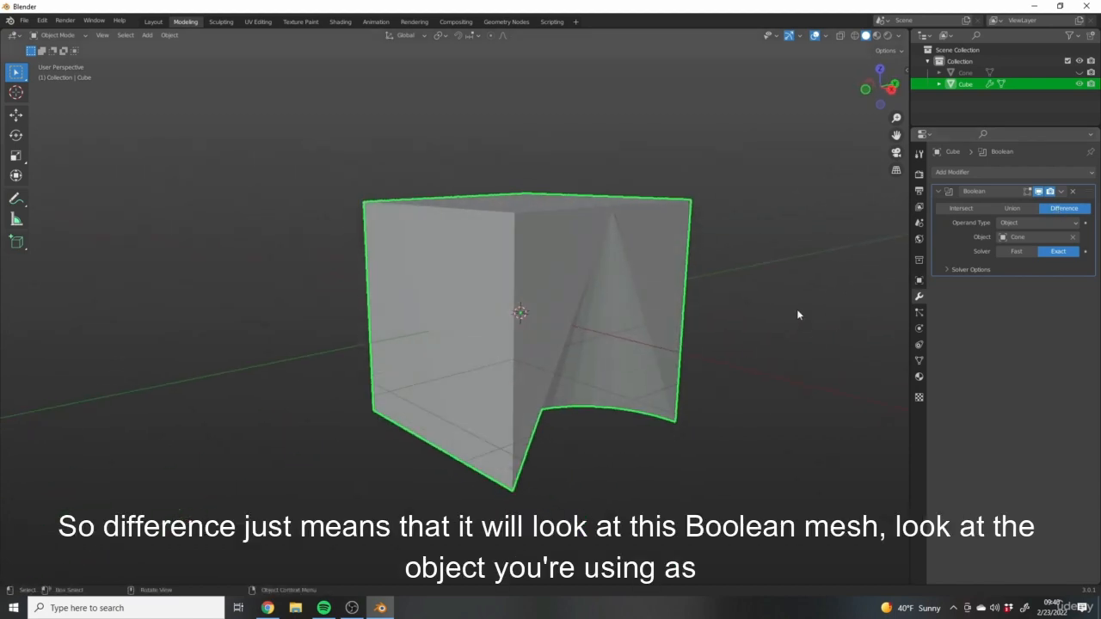
click(1079, 72)
middle_drag(714, 310, 739, 303)
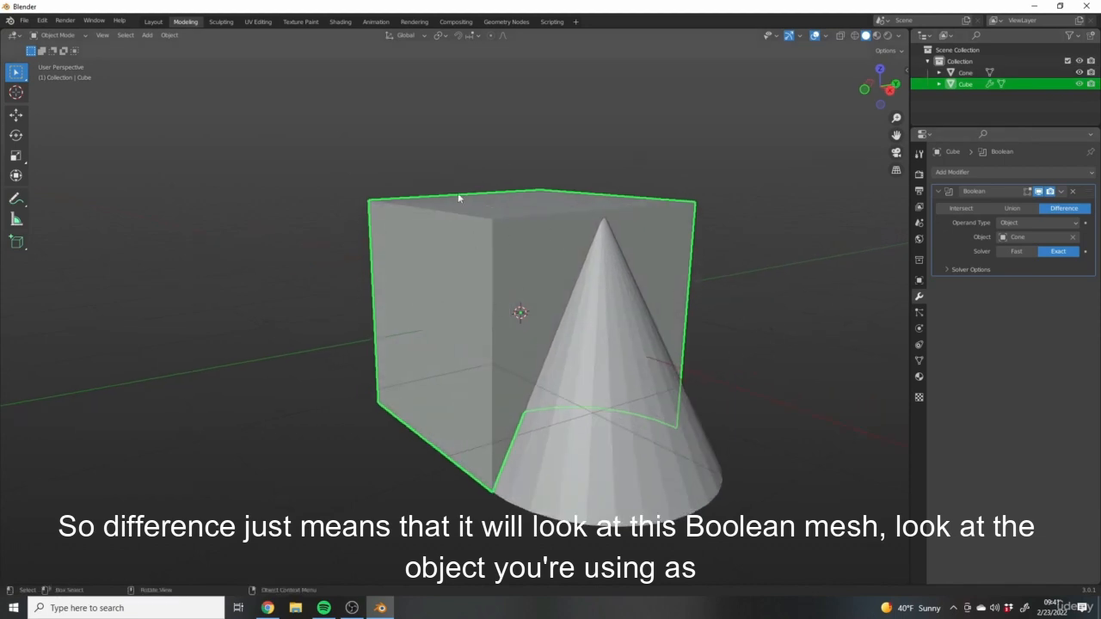
Step: Examine where the cone and cube overlap from several angles, alternately selecting each and ending with the cube selected
click(672, 419)
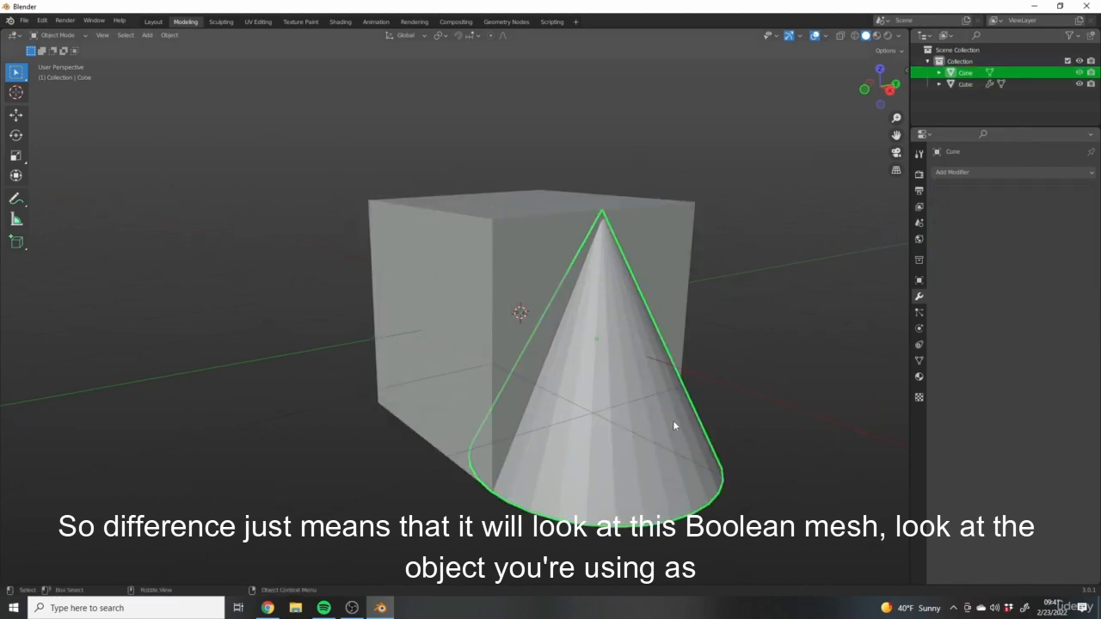
middle_drag(677, 279, 727, 248)
click(630, 279)
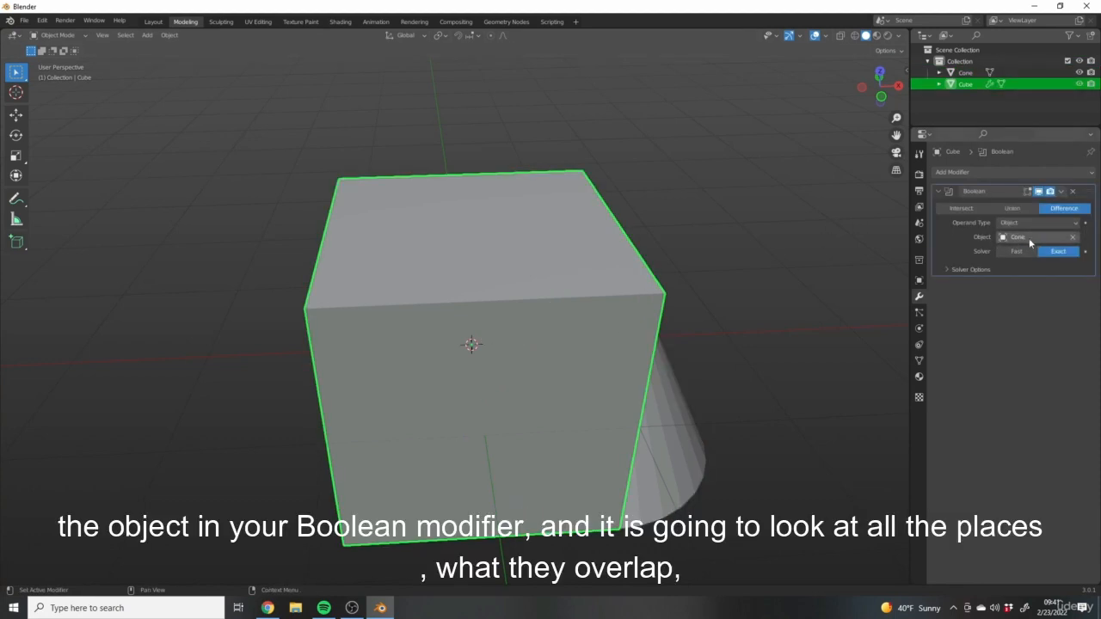
middle_drag(694, 352, 510, 334)
click(563, 349)
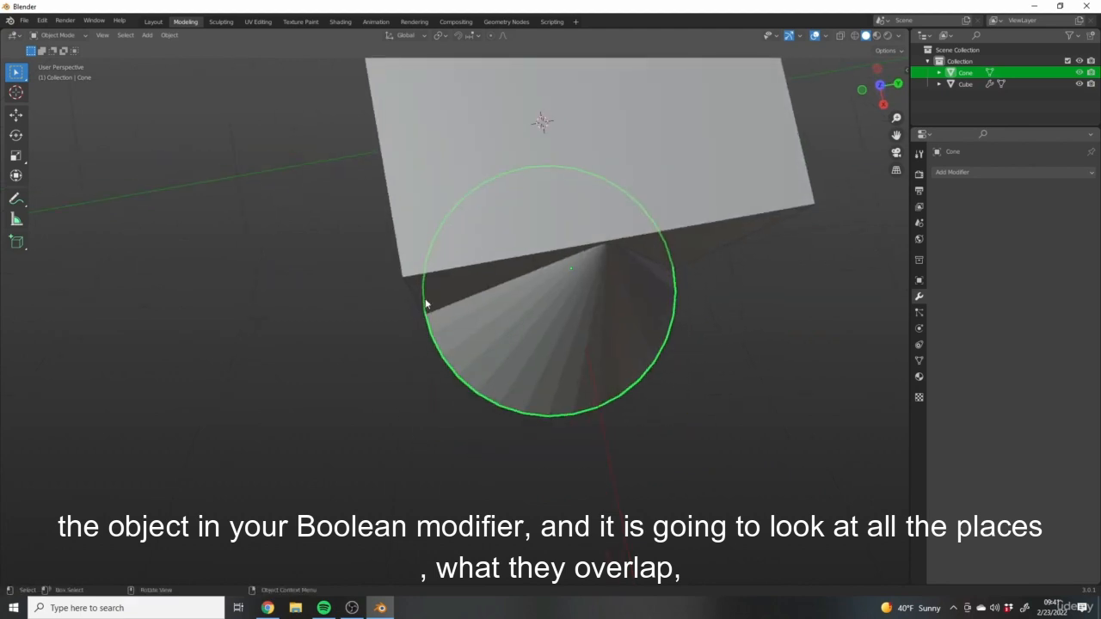
click(712, 163)
middle_drag(753, 191, 758, 162)
middle_drag(484, 234, 530, 97)
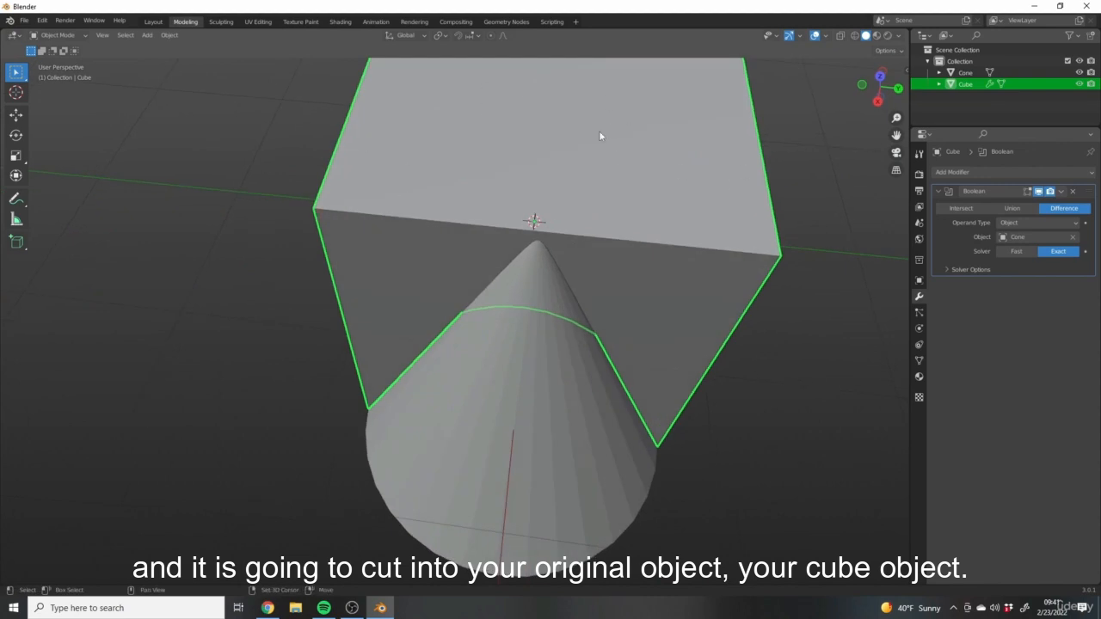
middle_drag(598, 131, 389, 176)
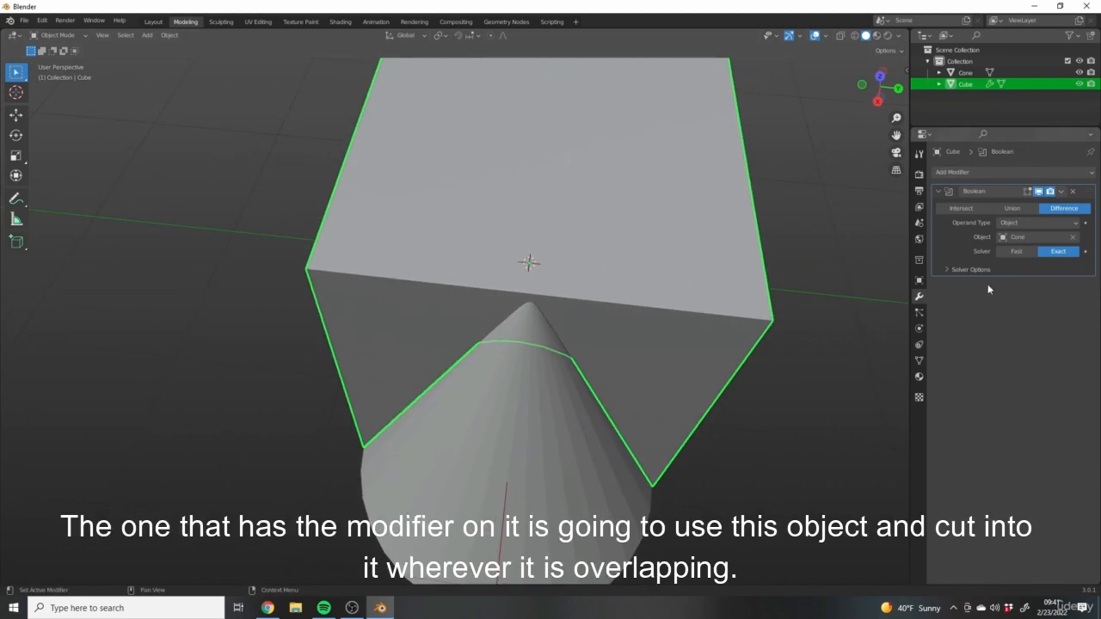
Step: Hide the cone again and examine the cut it leaves in the cube from several angles
middle_drag(617, 309, 561, 431)
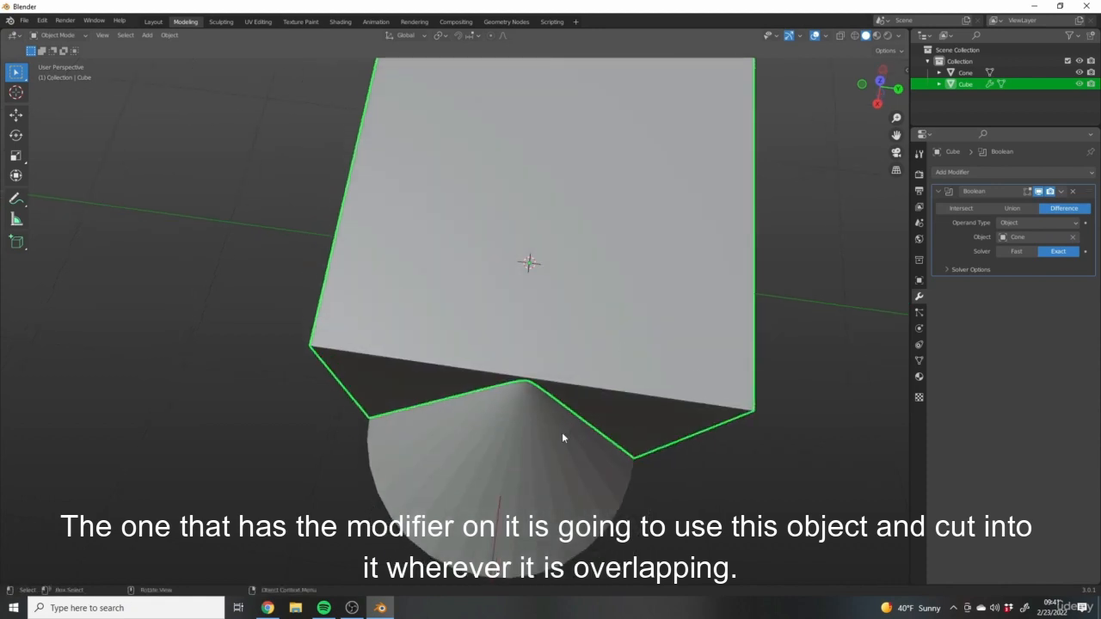
click(371, 423)
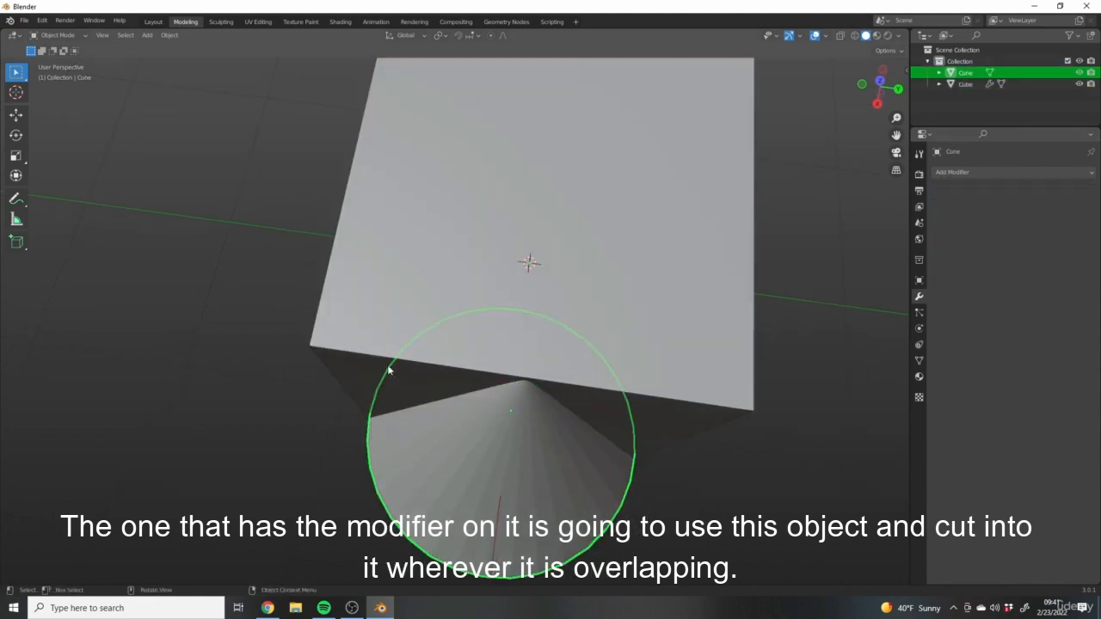
middle_drag(391, 370, 469, 299)
click(341, 303)
shift+middle_drag(395, 305, 441, 254)
click(692, 456)
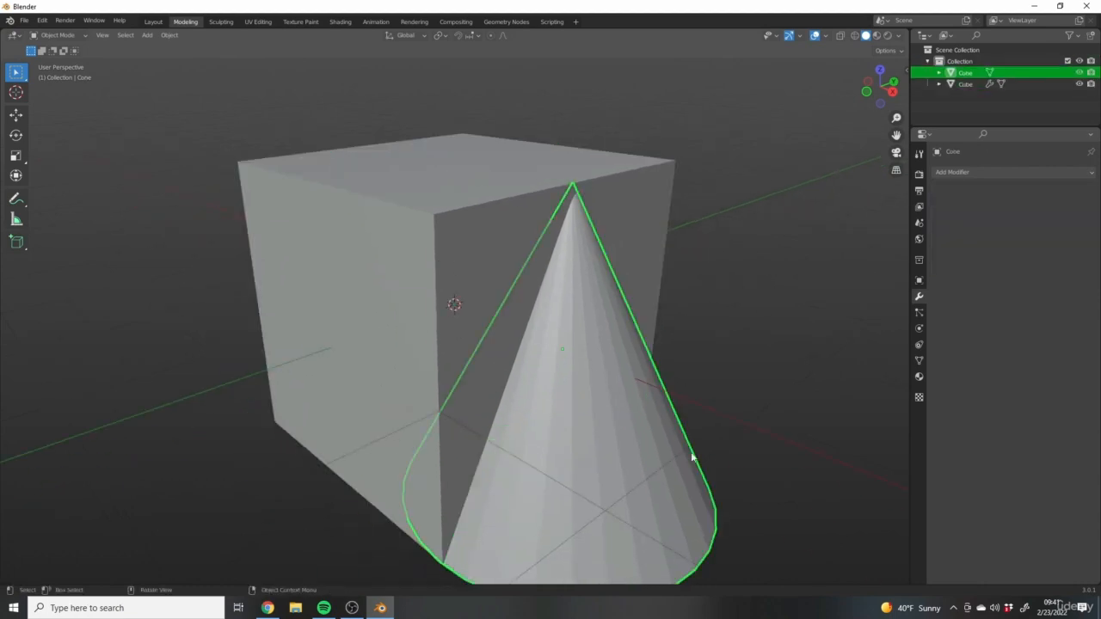
middle_drag(365, 324, 597, 307)
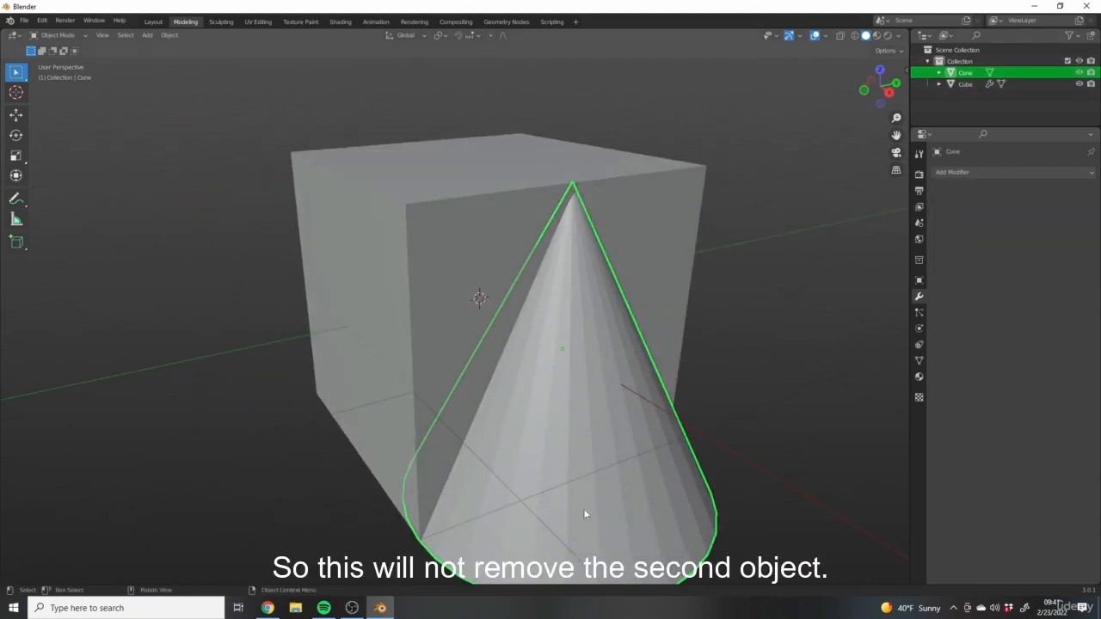
click(1079, 73)
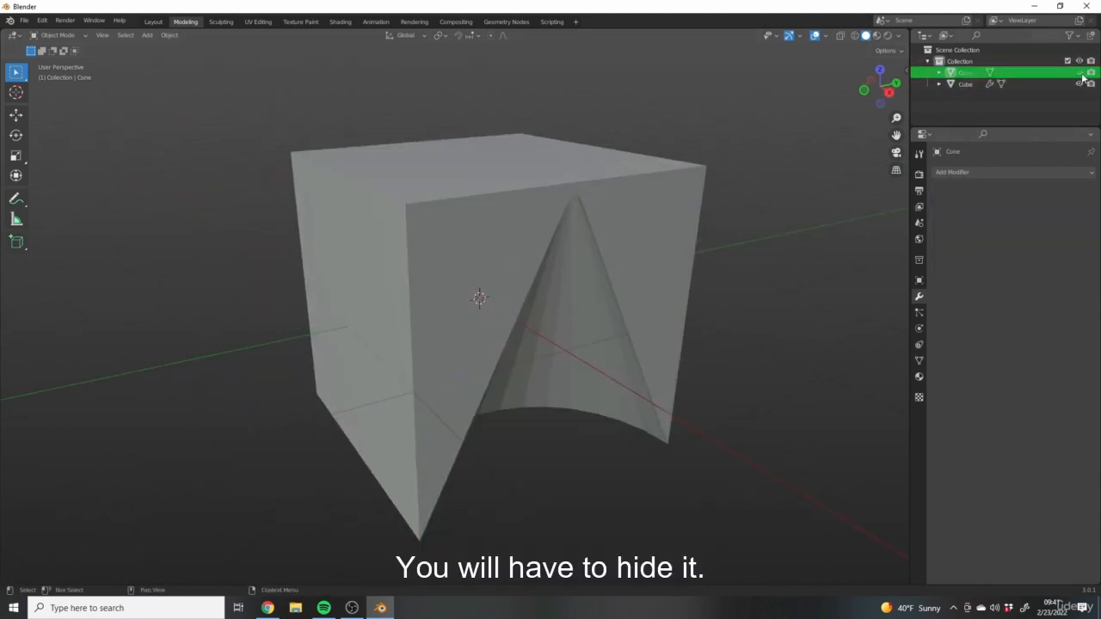
middle_drag(499, 310, 572, 307)
click(592, 248)
middle_drag(592, 249, 629, 370)
Step: Unhide the cone and move it so that it overlaps the cube's nearest vertical corner
key(alt+h)
click(679, 464)
middle_drag(679, 464, 615, 438)
key(g)
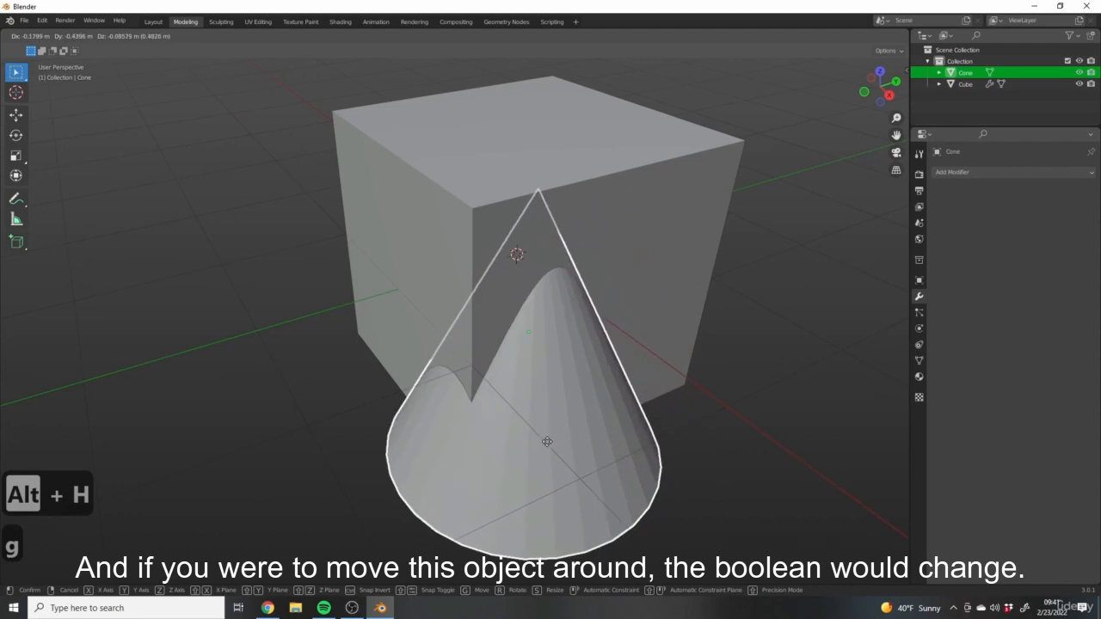
click(515, 446)
Step: Hide the moved cone, select the cube and examine the changed cut around its corner
middle_drag(515, 446, 558, 369)
key(h)
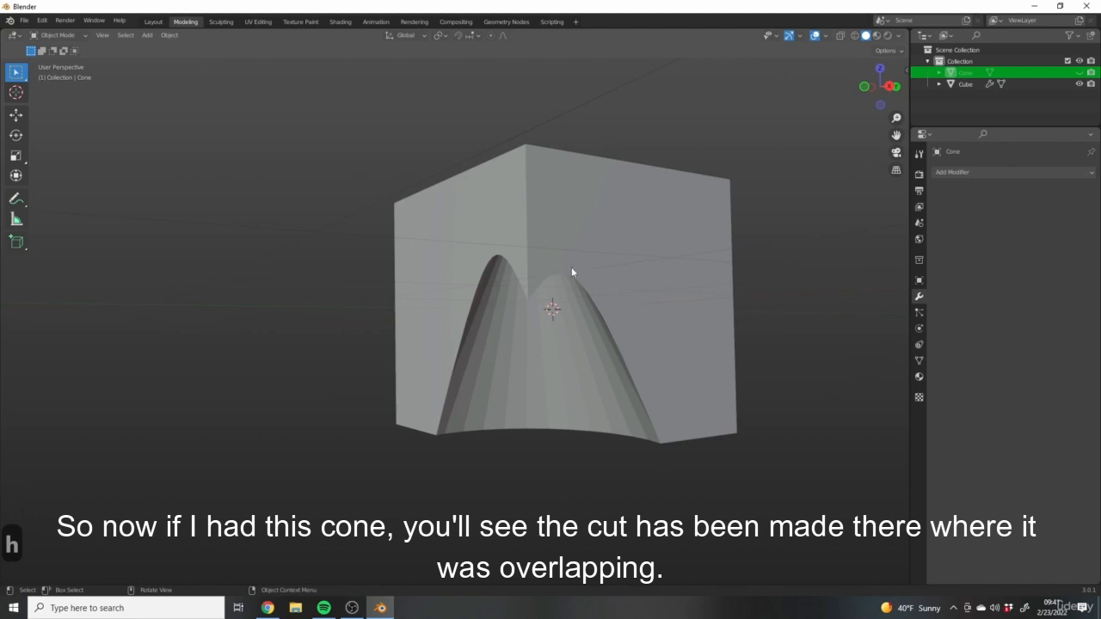
middle_drag(467, 283, 516, 448)
middle_drag(459, 336, 573, 306)
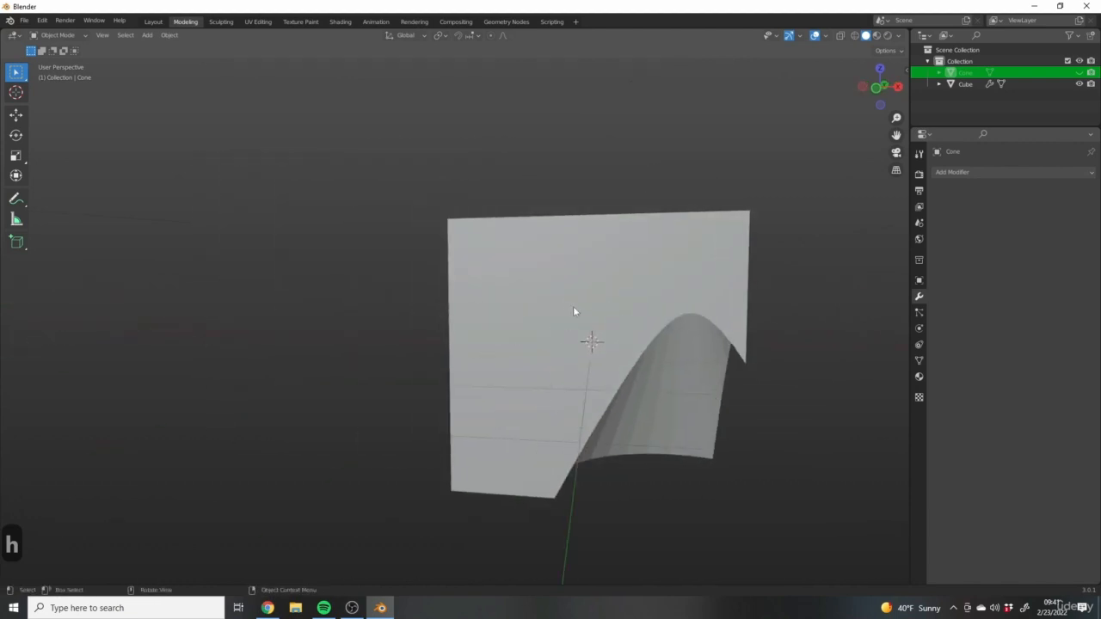
click(615, 341)
shift+middle_drag(615, 341, 552, 328)
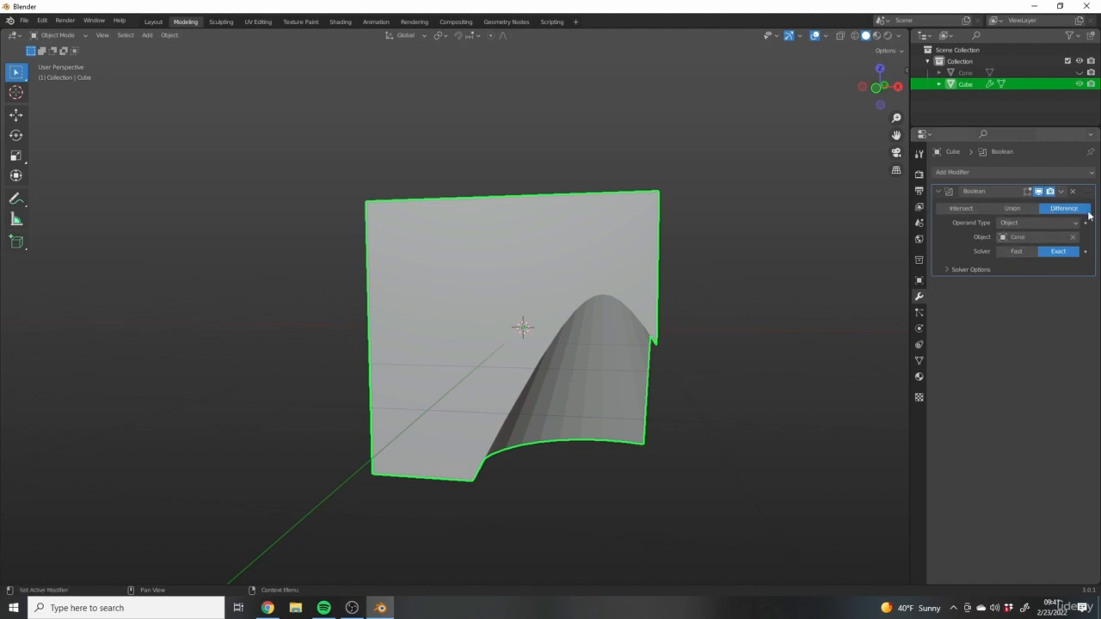
middle_drag(687, 313, 798, 318)
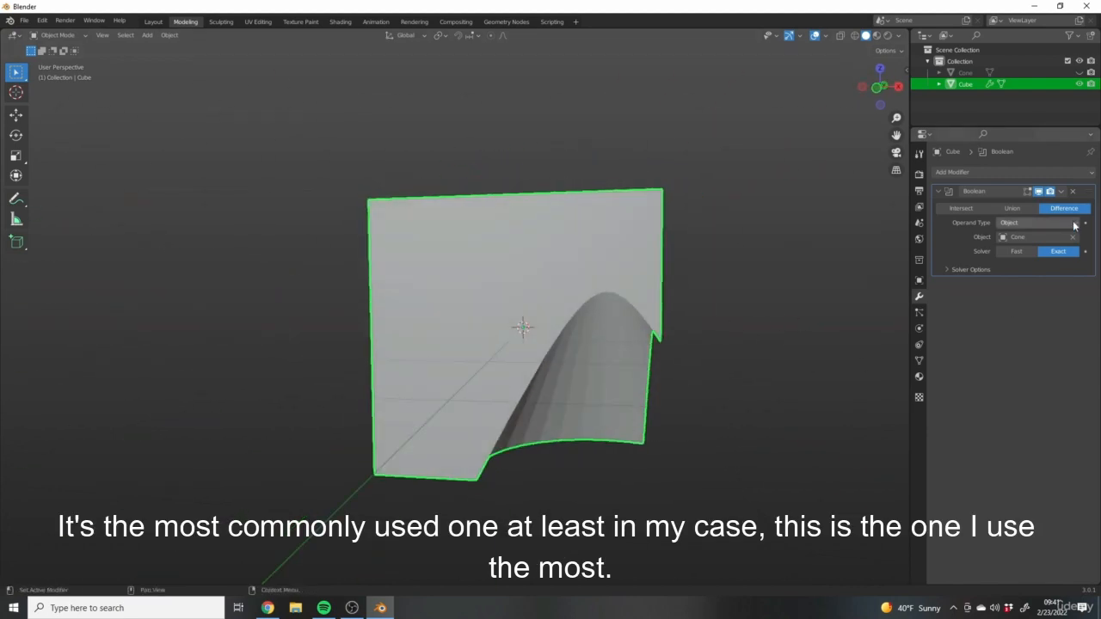
Step: Switch the cube's Boolean operation to Union and view the joined cube and cone
click(1018, 207)
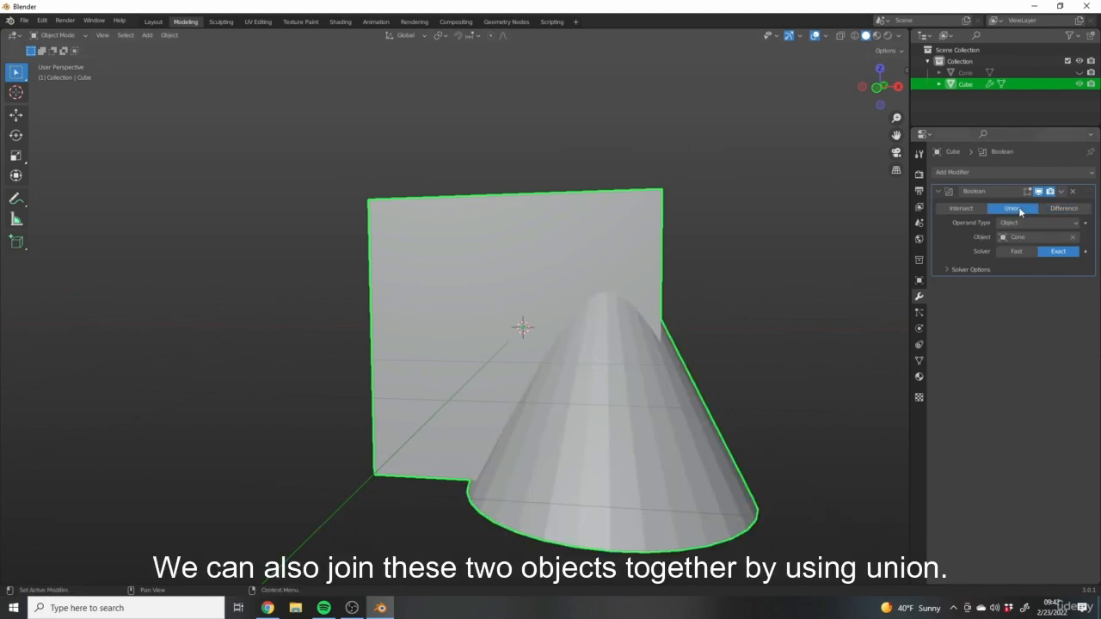
middle_drag(744, 261, 559, 284)
middle_drag(611, 316, 779, 244)
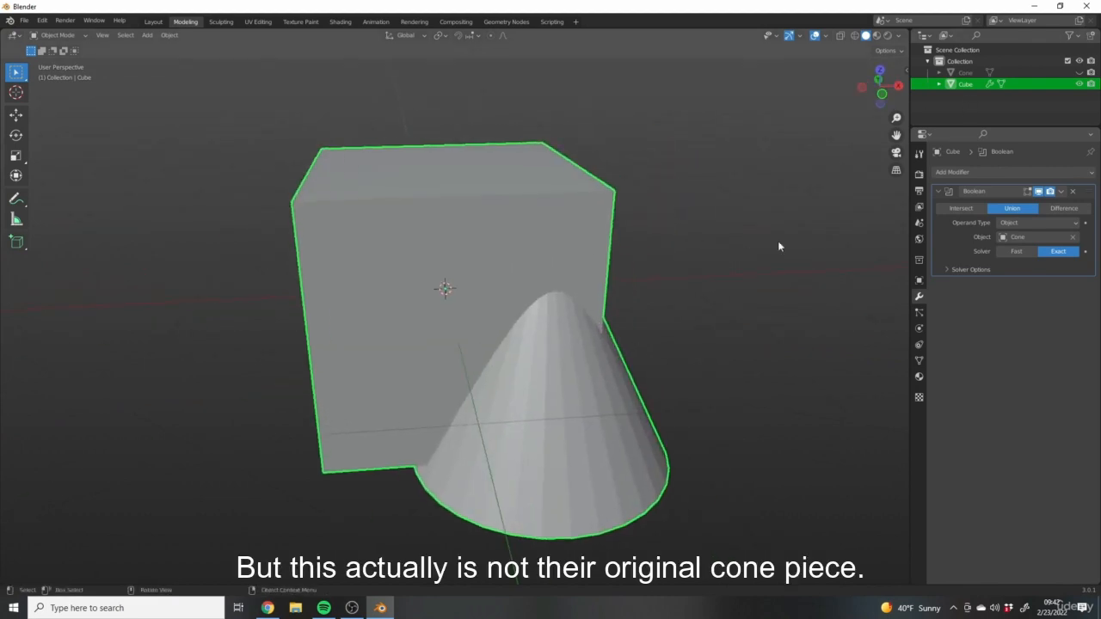
Step: Toggle the original cone's visibility on and off, then examine the union from several angles with the cone hidden
click(1079, 73)
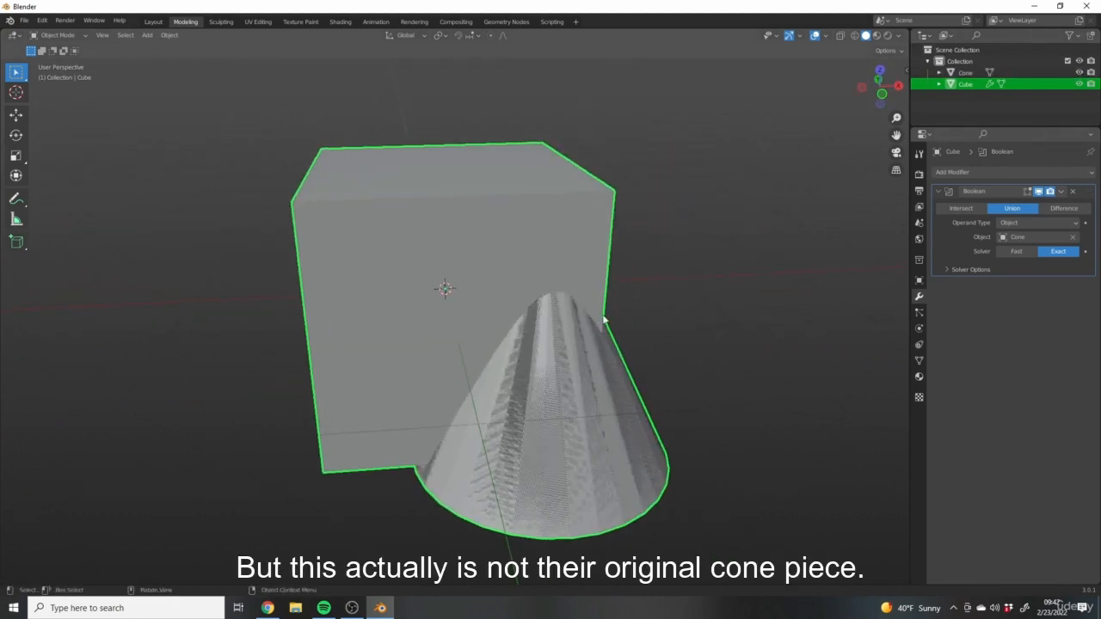
click(1079, 73)
click(1079, 72)
click(1079, 72)
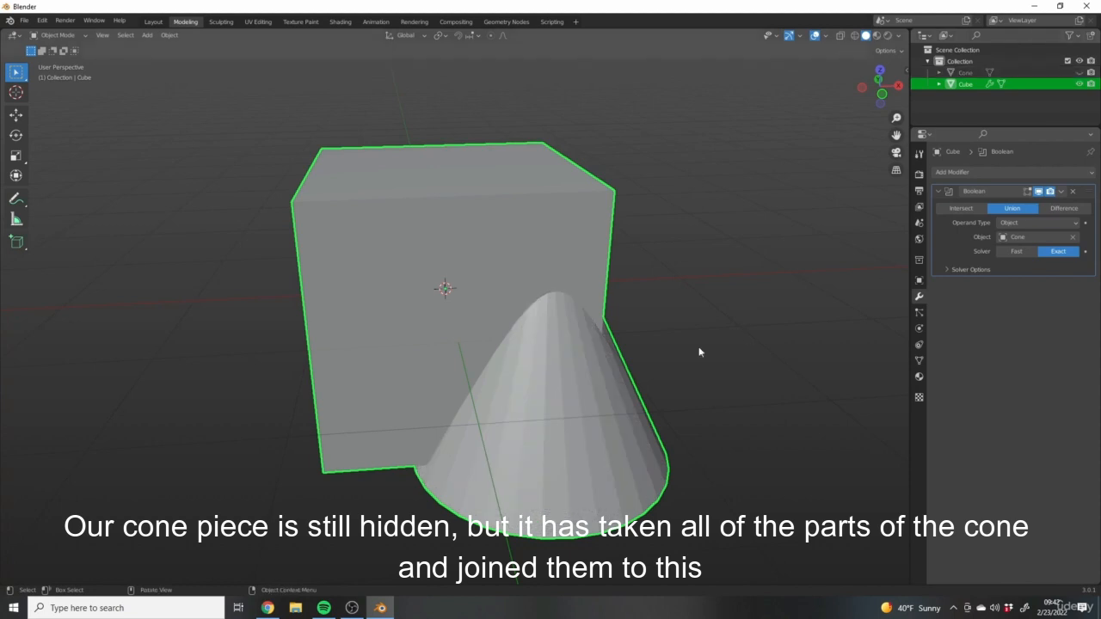
middle_drag(490, 251, 457, 244)
middle_drag(378, 478, 439, 439)
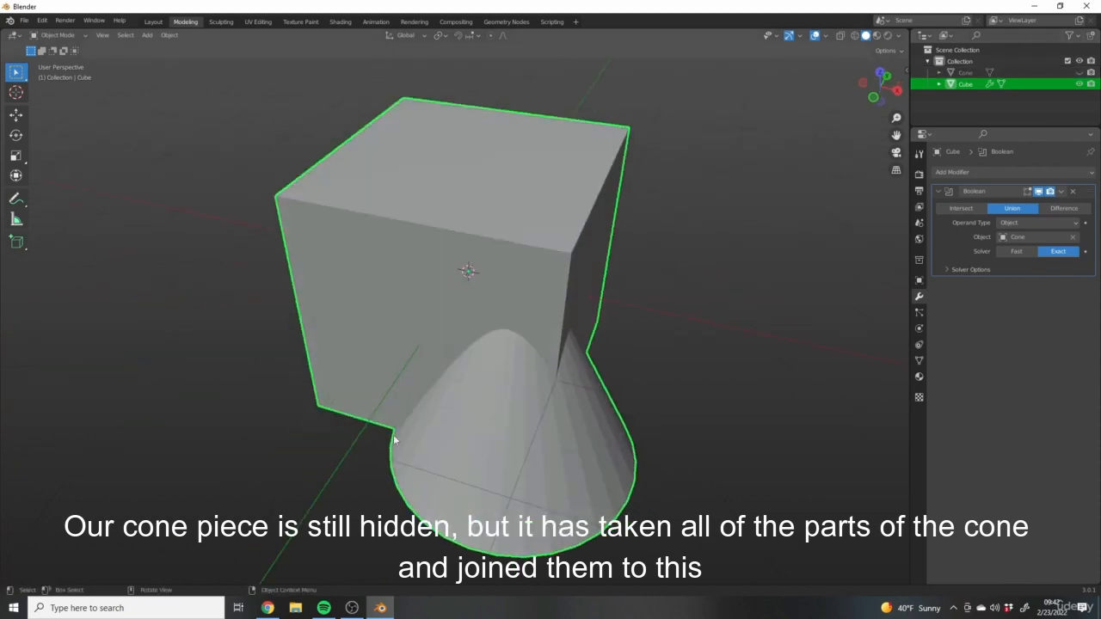
middle_drag(617, 343, 339, 394)
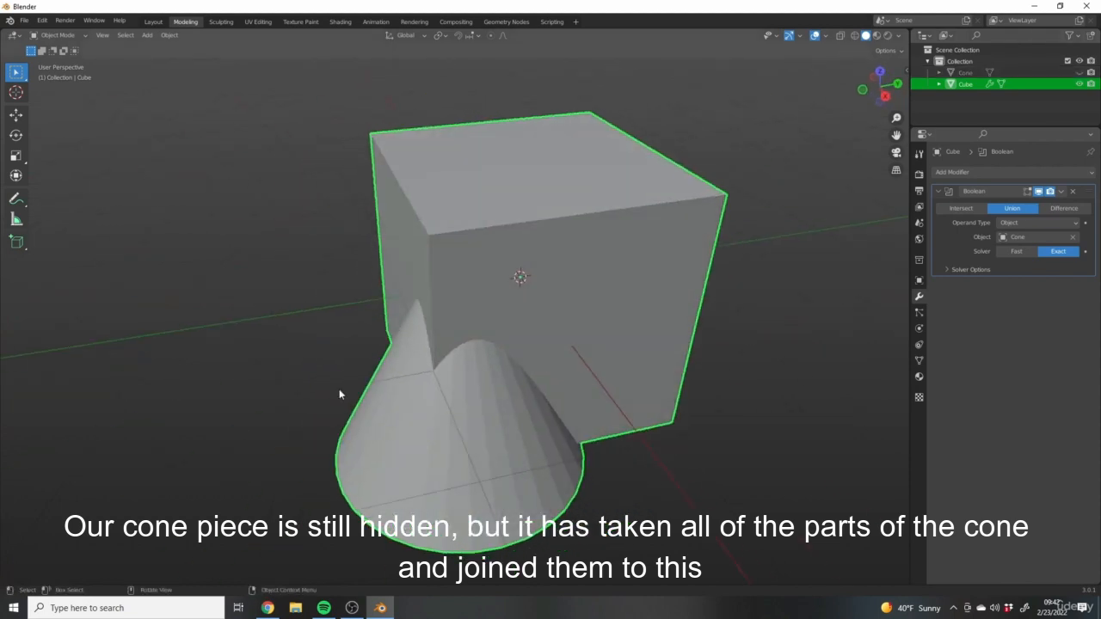
middle_drag(559, 376, 329, 358)
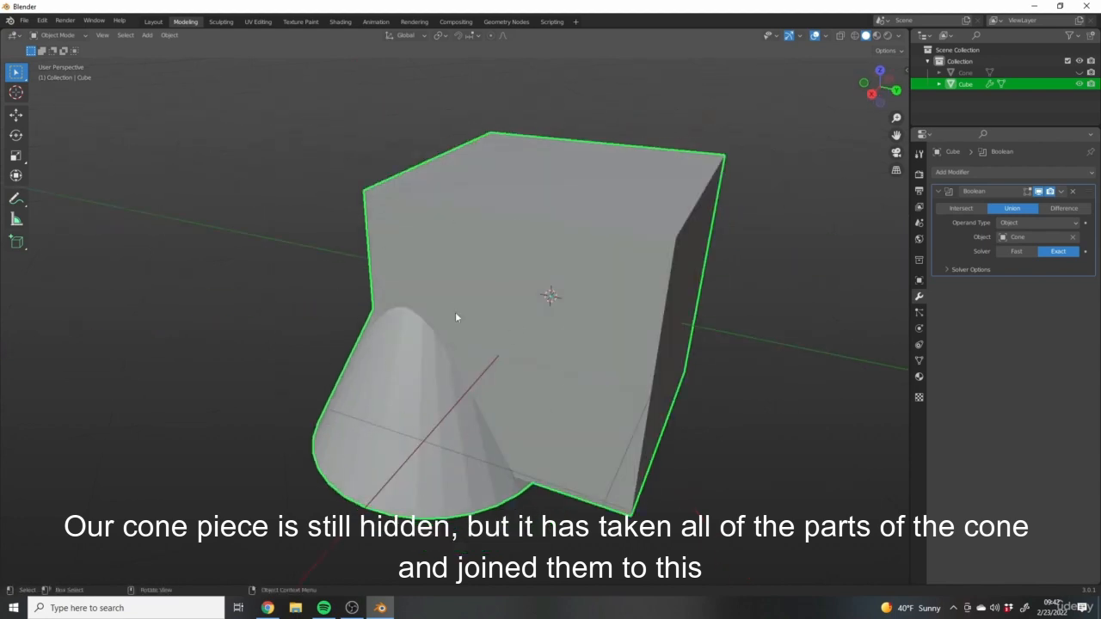
middle_drag(455, 317, 681, 393)
middle_drag(576, 291, 520, 164)
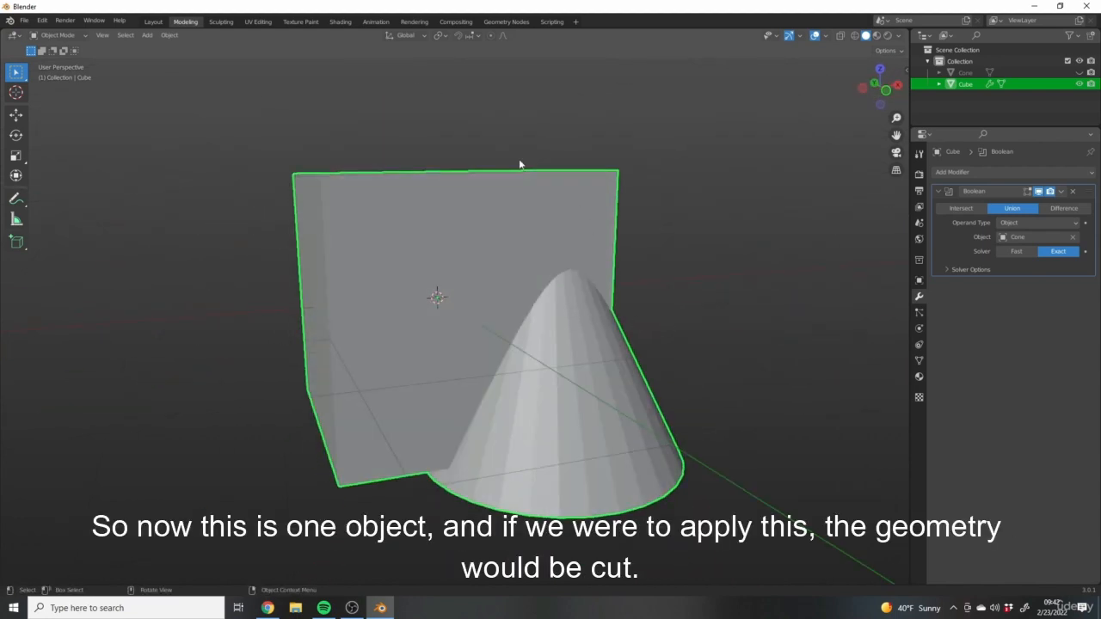
middle_drag(393, 394, 482, 379)
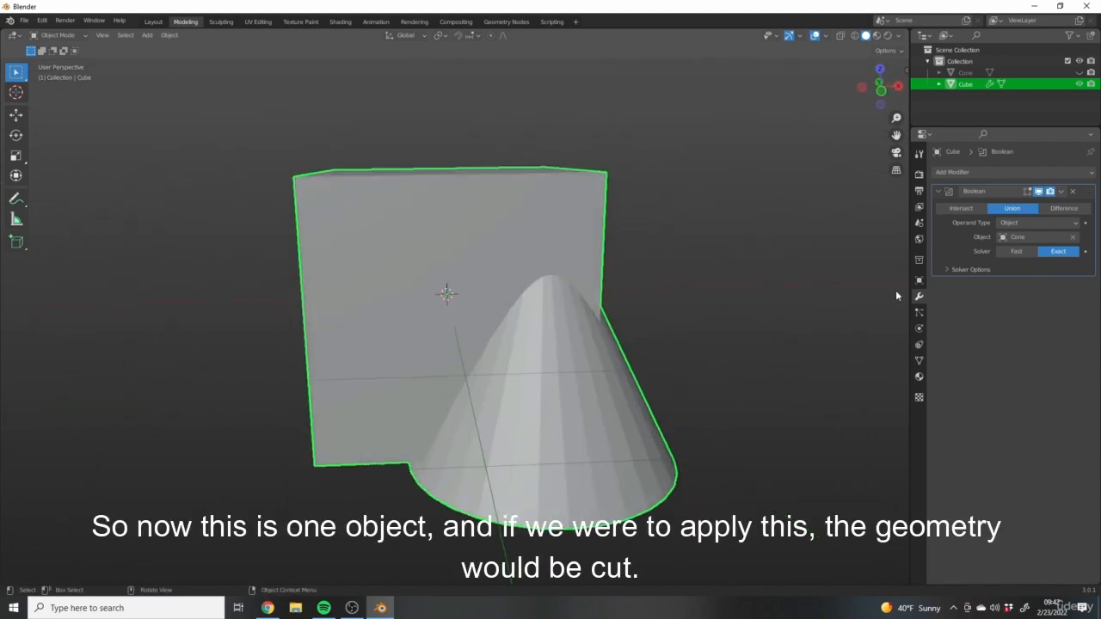
Step: Apply the Boolean modifier to the cube and inspect the merged geometry in Edit Mode
key(ctrl+a)
key(Tab)
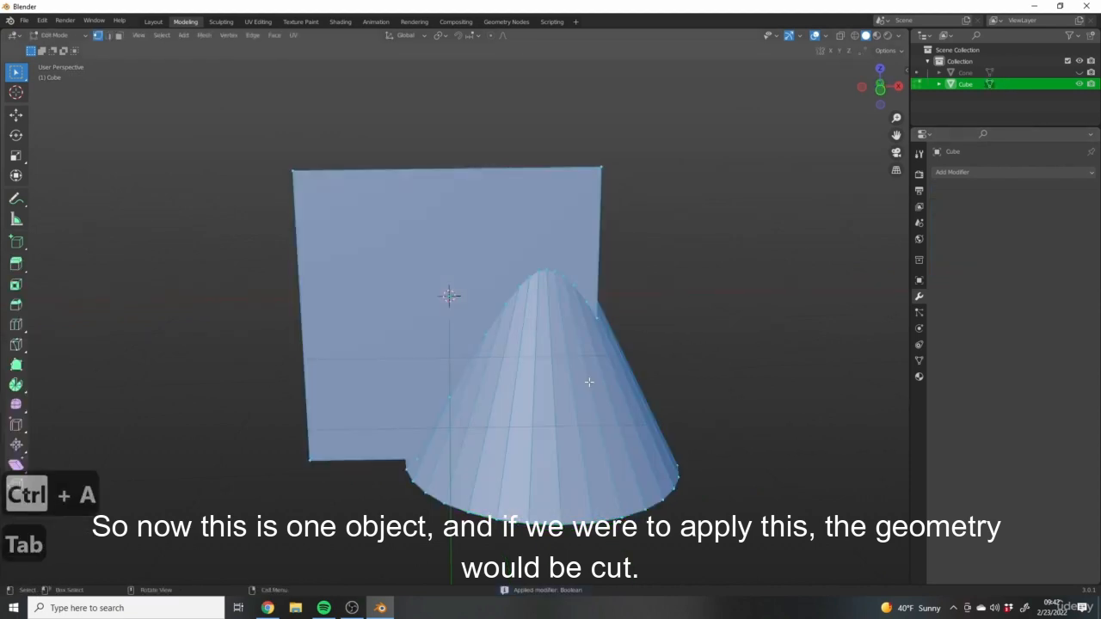
scroll(509, 306, up, 4)
middle_drag(482, 327, 509, 307)
click(509, 306)
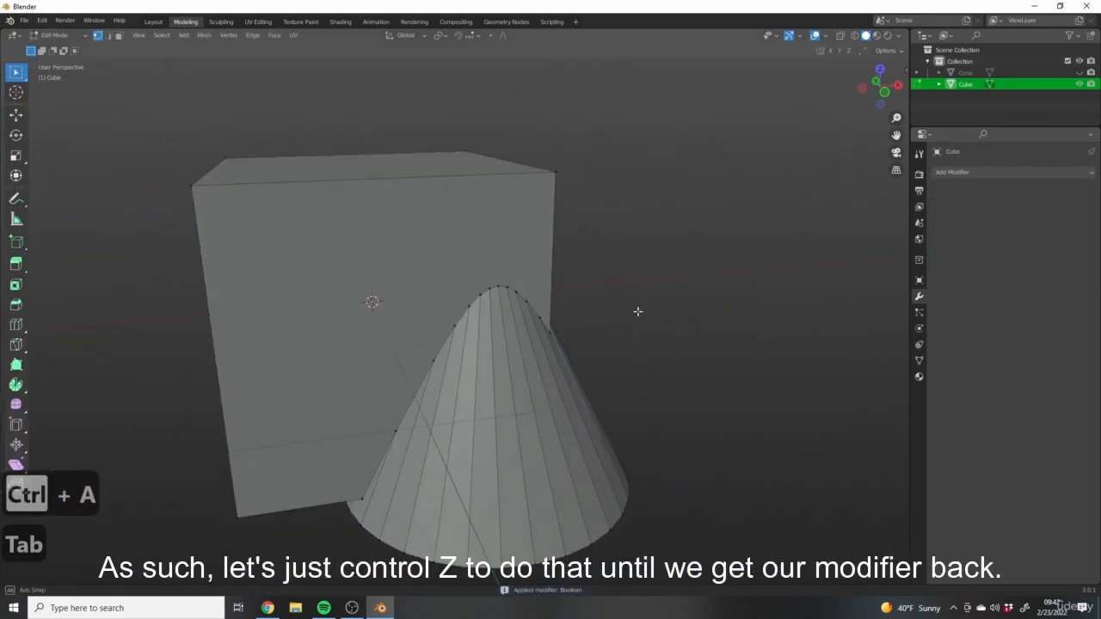
Step: Undo the Edit Mode changes and the modifier application to restore the cube's Boolean modifier
key(ctrl+z)
key(ctrl+z)
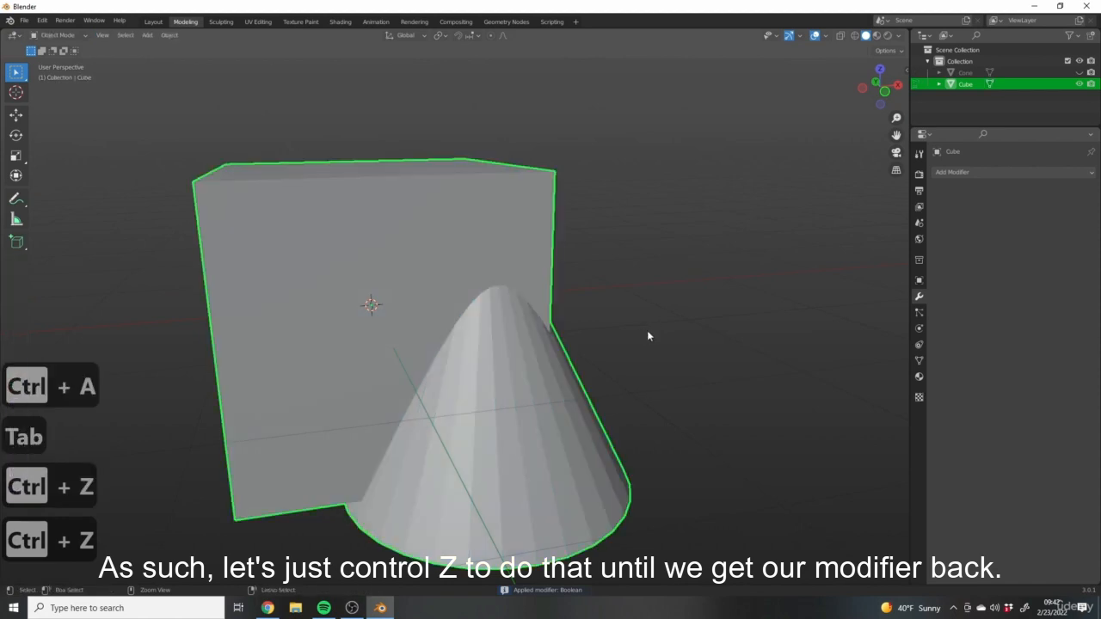
key(ctrl+z)
key(ctrl+z)
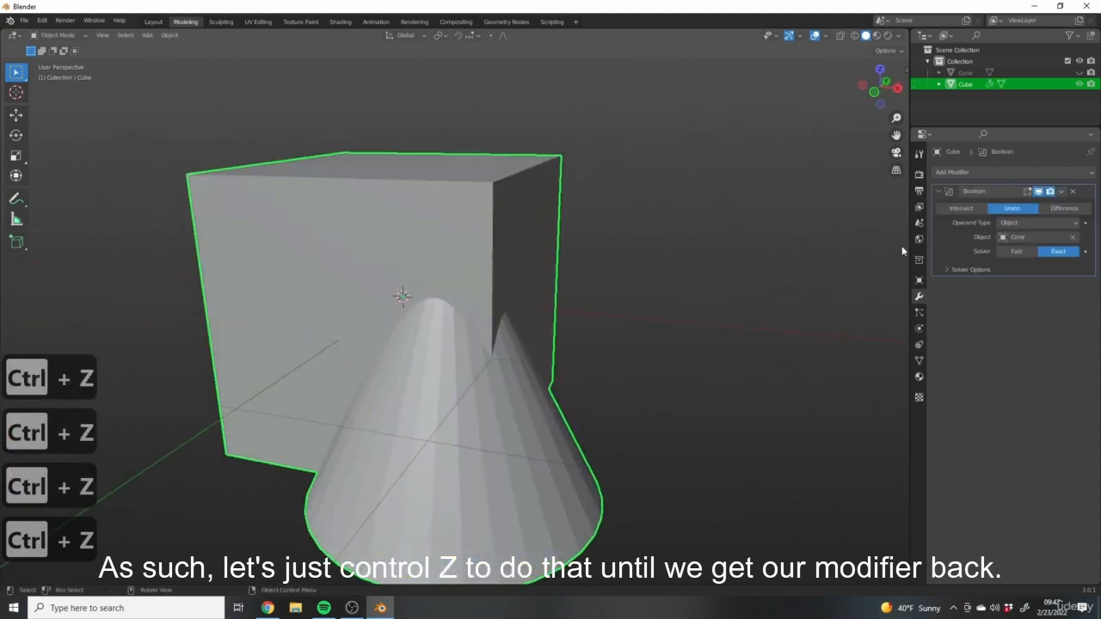
Step: Examine the cube's underlying mesh in Edit Mode from several angles, then return to Object Mode
middle_drag(885, 274, 513, 280)
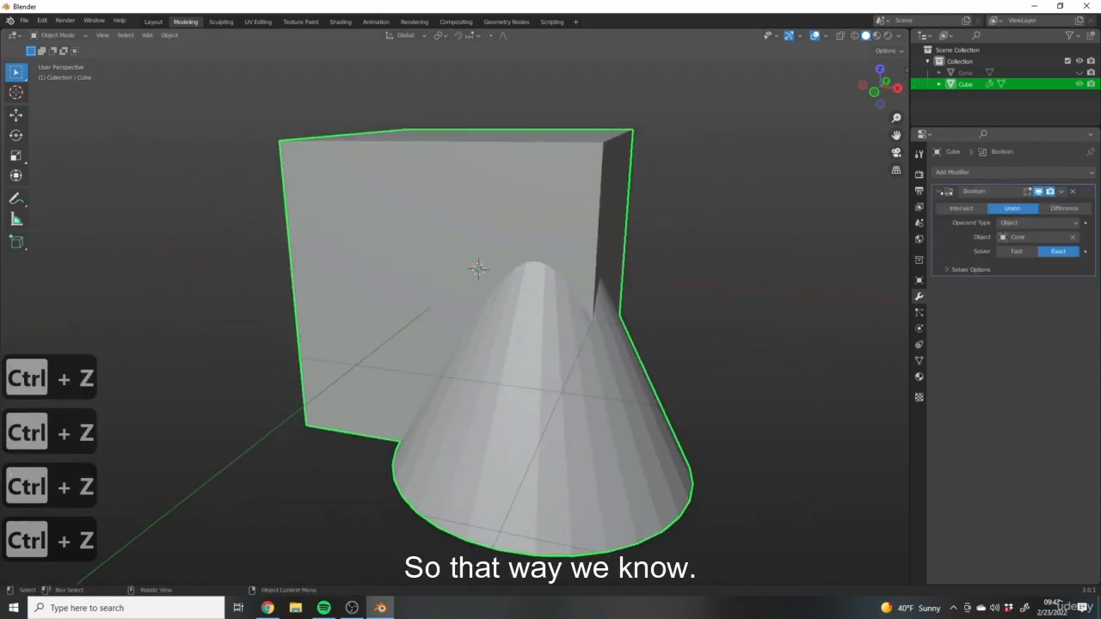
key(Tab)
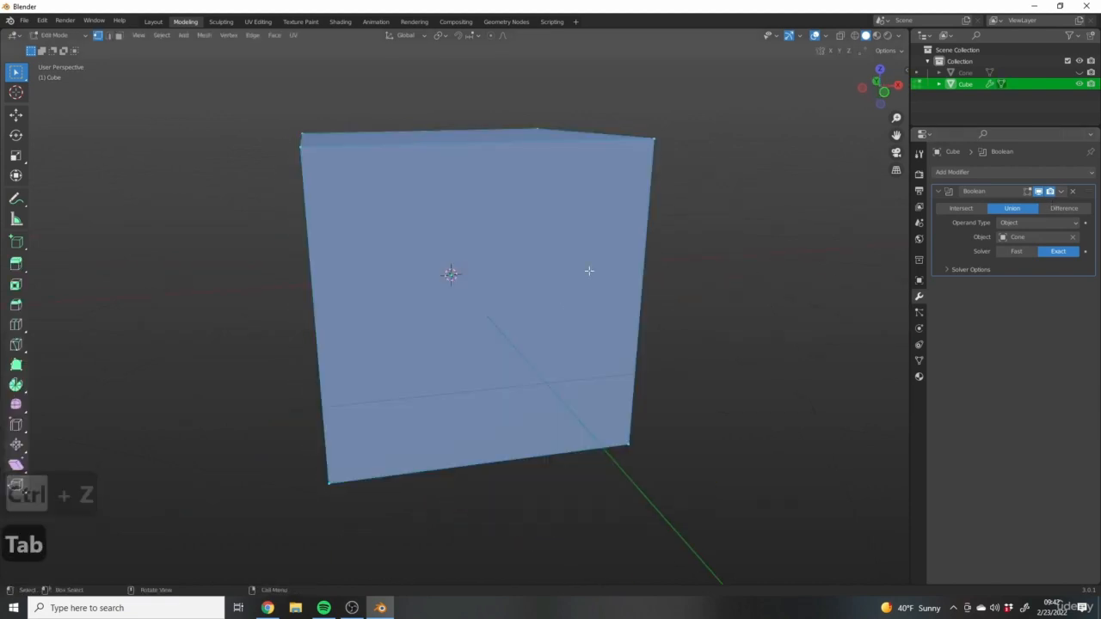
middle_drag(589, 270, 691, 310)
middle_drag(293, 398, 557, 516)
middle_drag(733, 314, 372, 215)
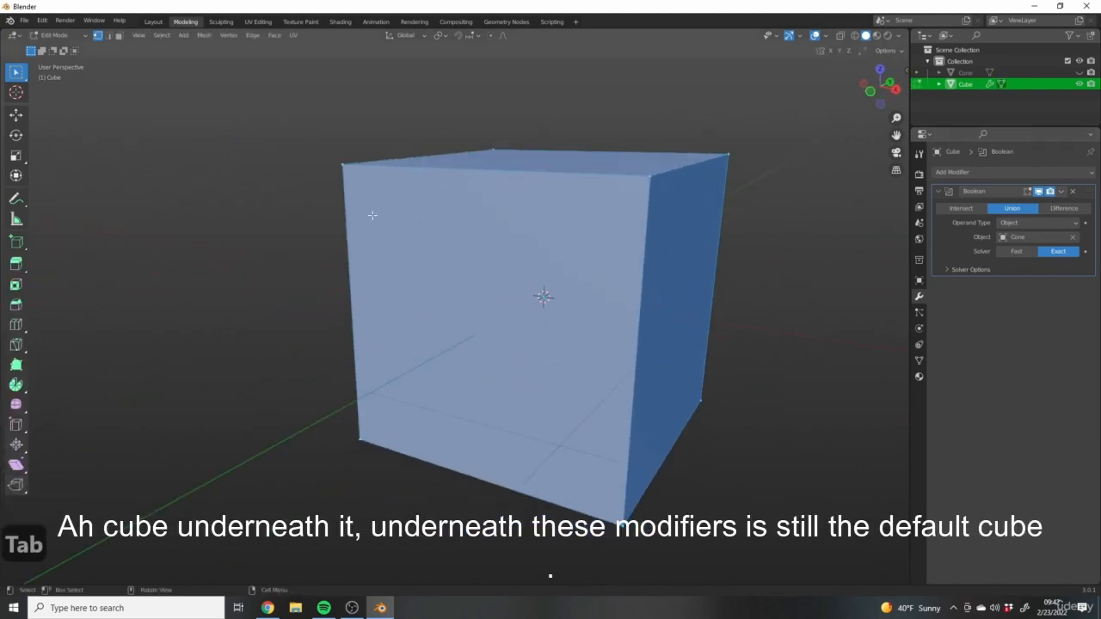
key(Tab)
Step: Unhide the cone and move it up so that it rises out of the cube's top face
scroll(538, 365, down, 3)
middle_drag(378, 322, 538, 353)
click(1079, 73)
middle_drag(684, 258, 619, 286)
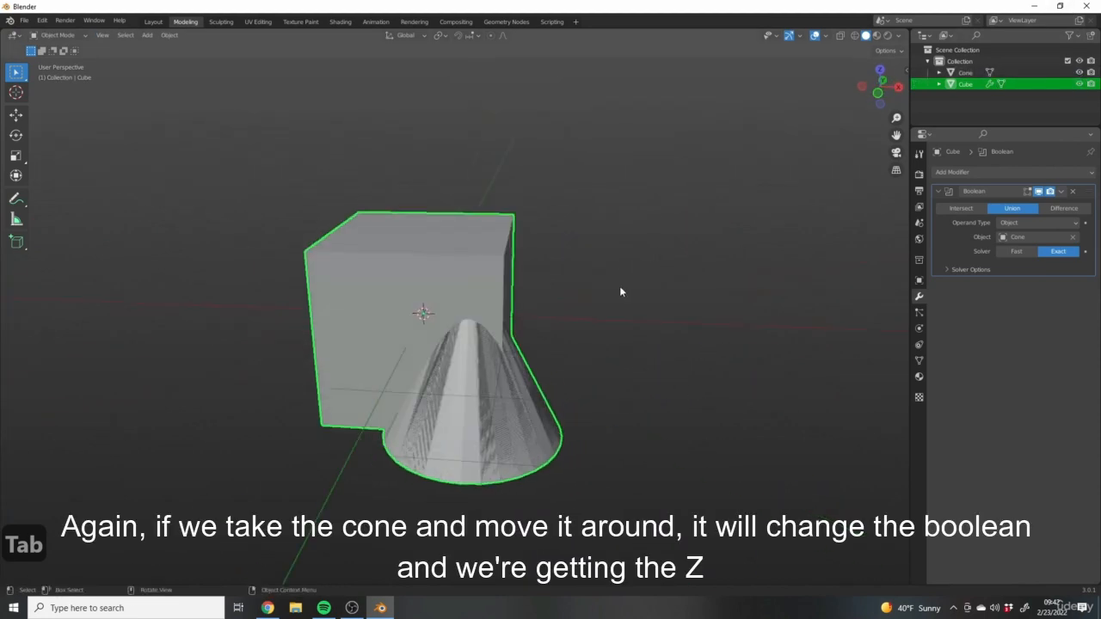
click(421, 450)
key(g)
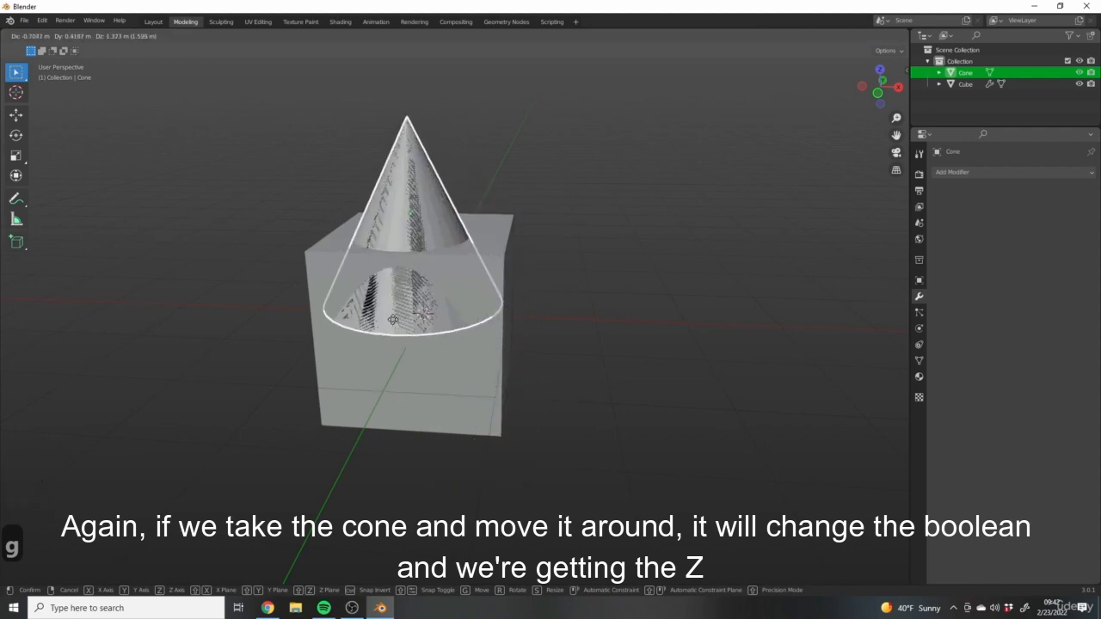
click(375, 258)
Step: Reposition the cone from different angles so that its base sits roughly centred on the cube's top face
middle_drag(516, 286, 417, 330)
key(g)
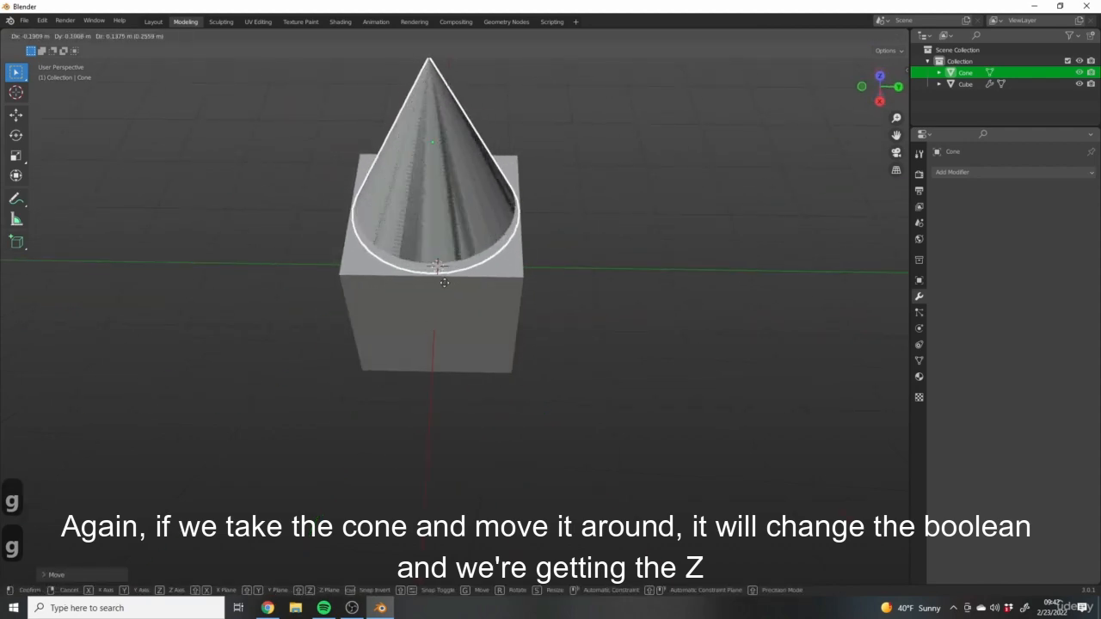
click(315, 311)
middle_drag(315, 312, 409, 269)
shift+middle_drag(567, 250, 572, 312)
scroll(444, 268, up, 1)
middle_drag(443, 268, 516, 313)
key(g)
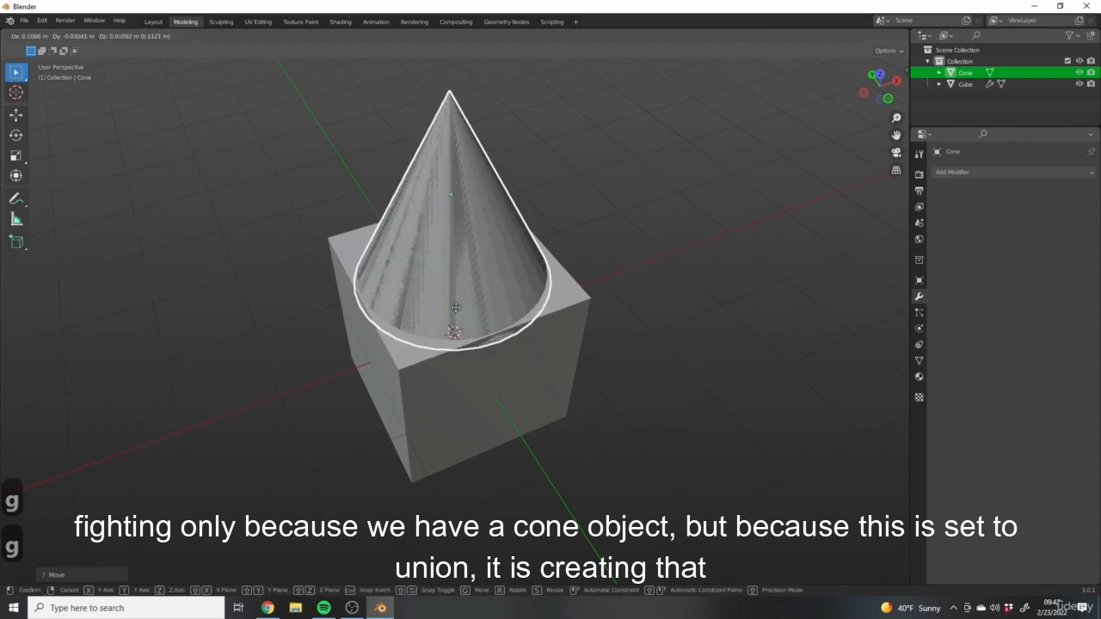
click(456, 304)
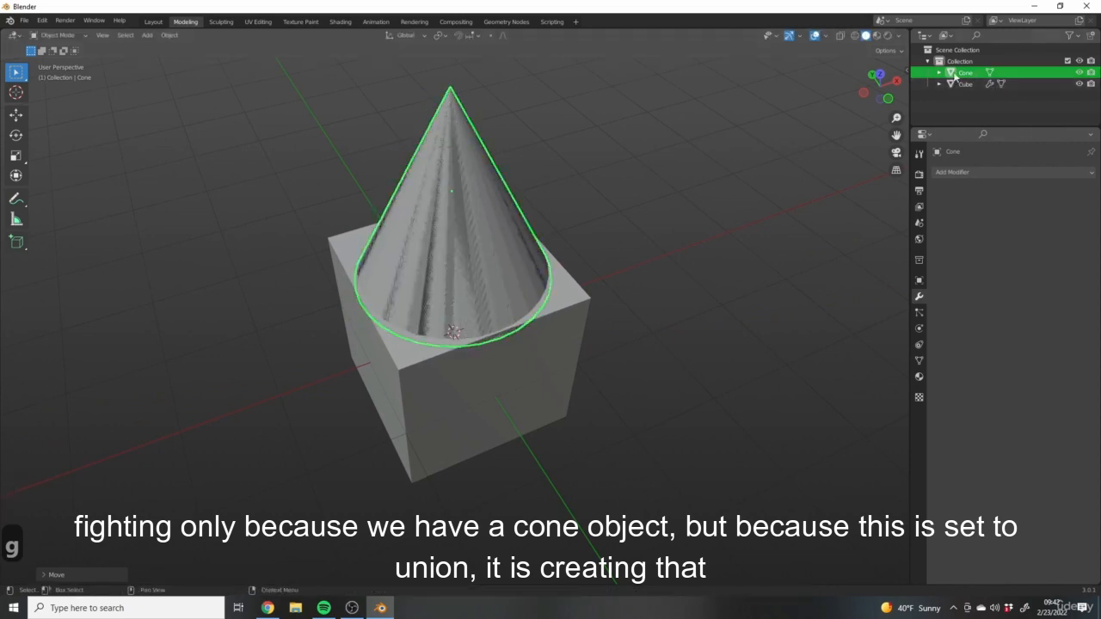
Step: Select the cube, hide the cone to examine the union from several angles, and unhide the cone
middle_drag(494, 320, 458, 279)
click(491, 380)
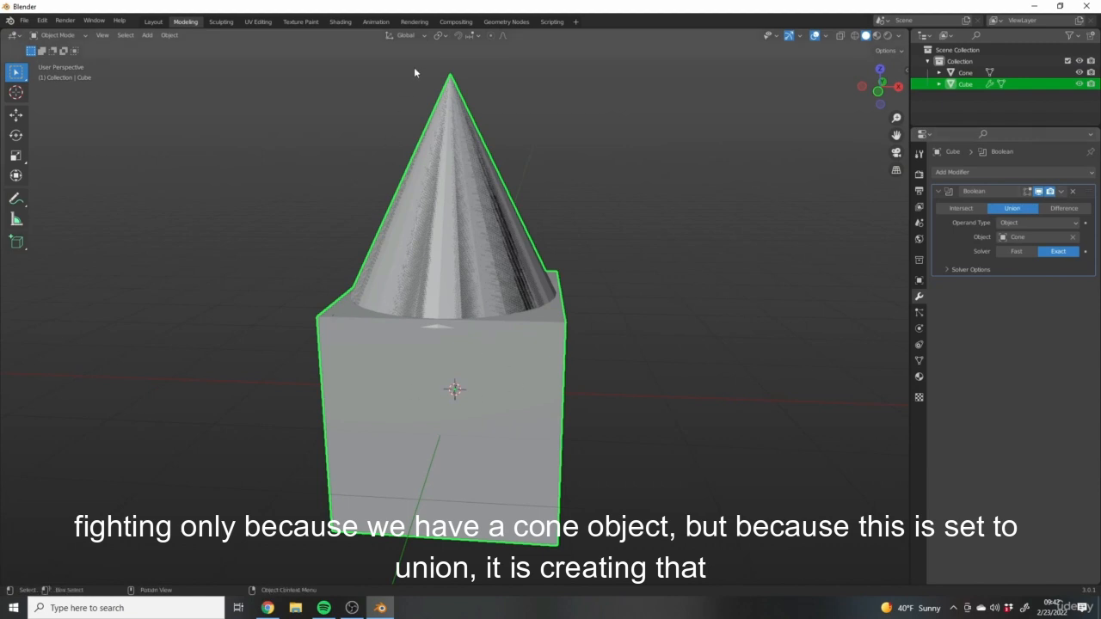
middle_drag(577, 241, 602, 224)
click(1079, 72)
middle_drag(660, 282, 866, 249)
middle_drag(658, 303, 564, 290)
middle_drag(679, 327, 602, 258)
click(1079, 72)
Step: Move the cone down along the Z axis into the cube until only its tip protrudes from the top face
click(455, 250)
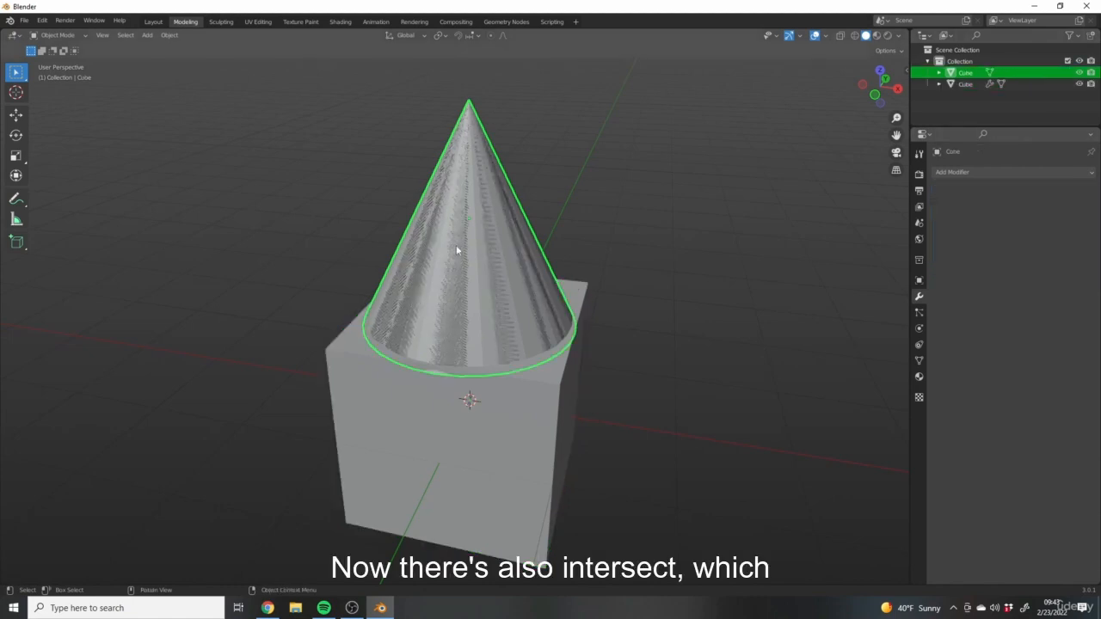
key(g)
key(z)
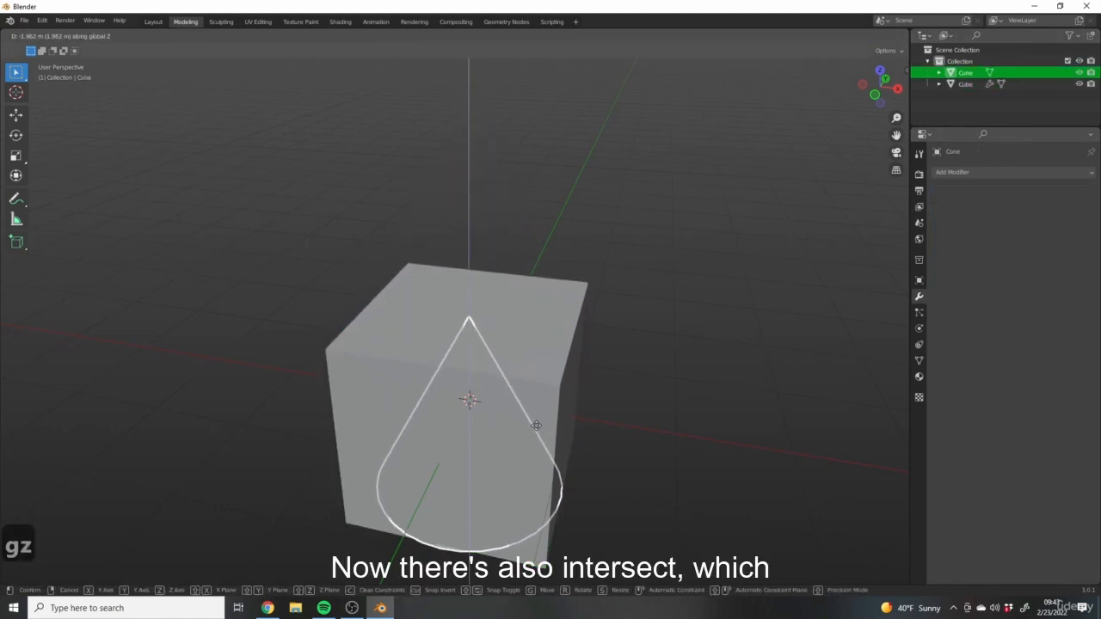
click(523, 391)
middle_drag(658, 376, 673, 364)
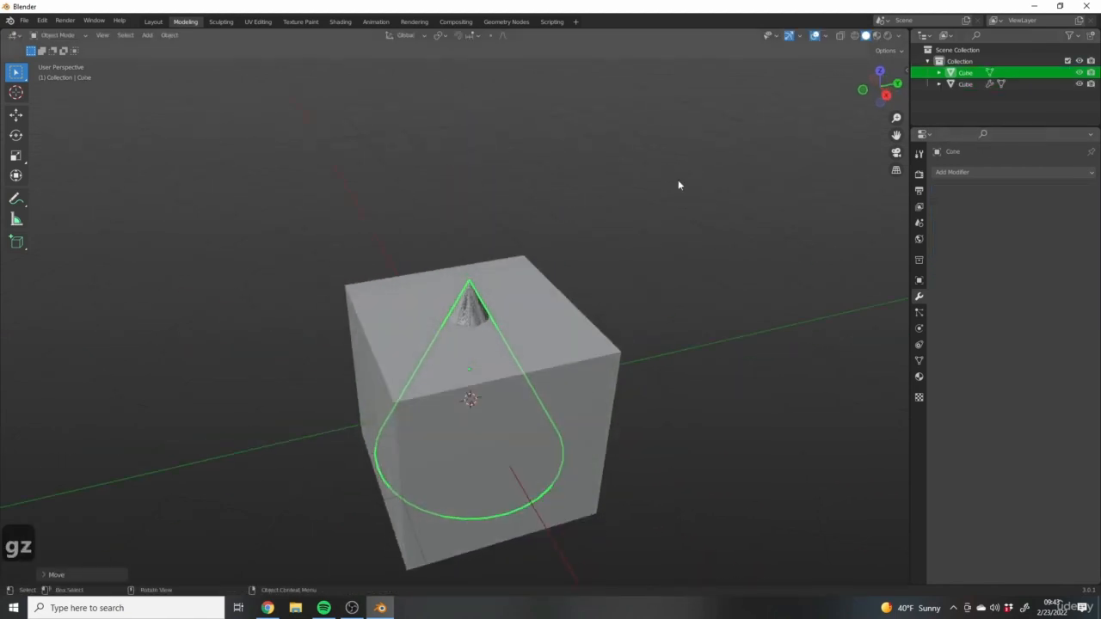
Step: Select the cube and set its Boolean modifier's operation to Intersect
middle_drag(516, 321, 619, 319)
click(548, 323)
shift+middle_drag(772, 280, 817, 270)
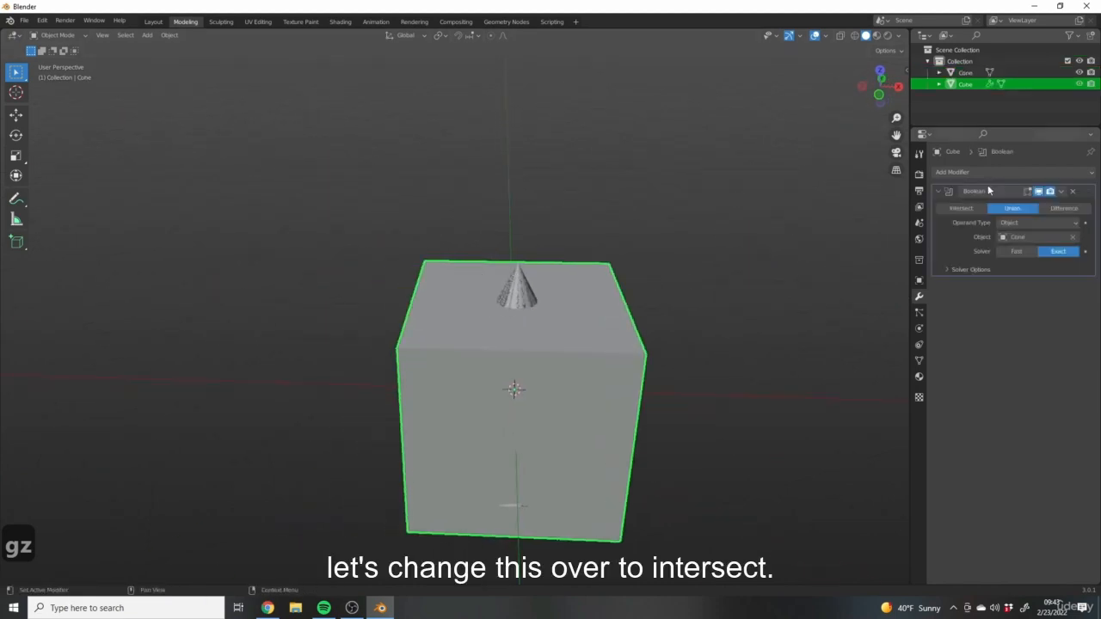
click(960, 207)
middle_drag(752, 325, 461, 293)
scroll(618, 333, up, 3)
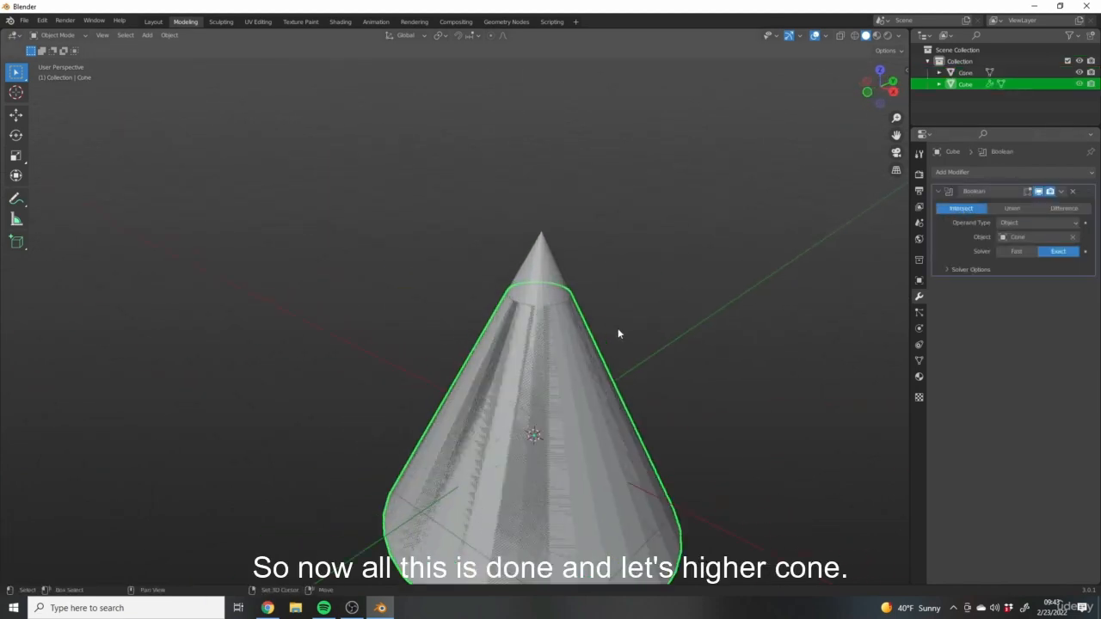
Step: Hide the cone and select the cube object that the intersection has reduced to a truncated cone
middle_drag(617, 333, 492, 227)
click(965, 72)
click(1079, 72)
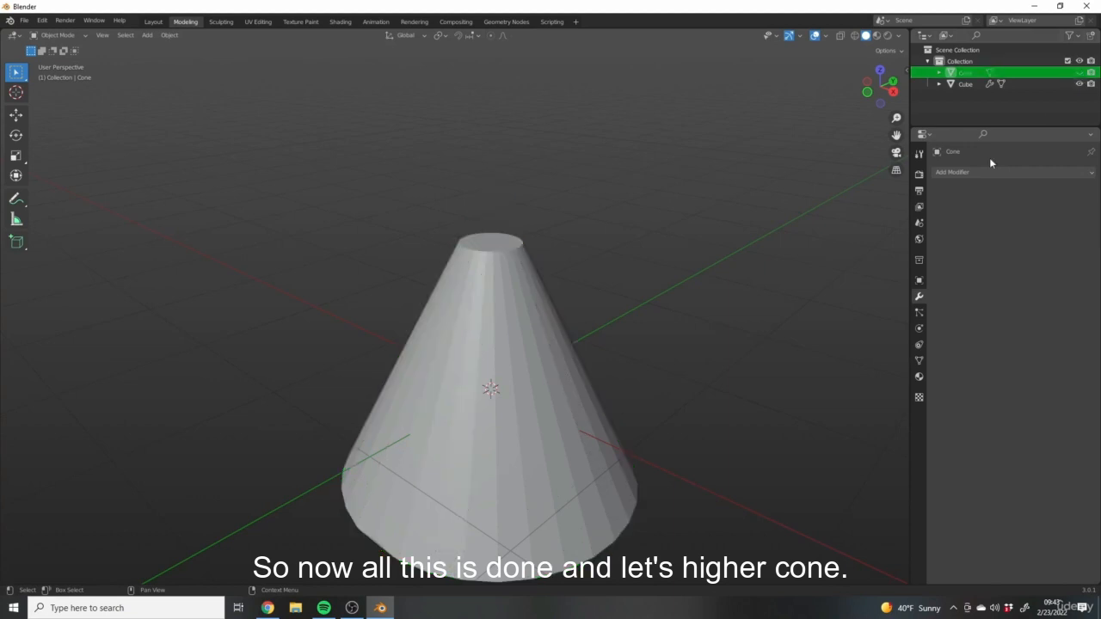
middle_drag(692, 297, 577, 280)
drag(584, 276, 688, 250)
shift+middle_drag(704, 244, 623, 266)
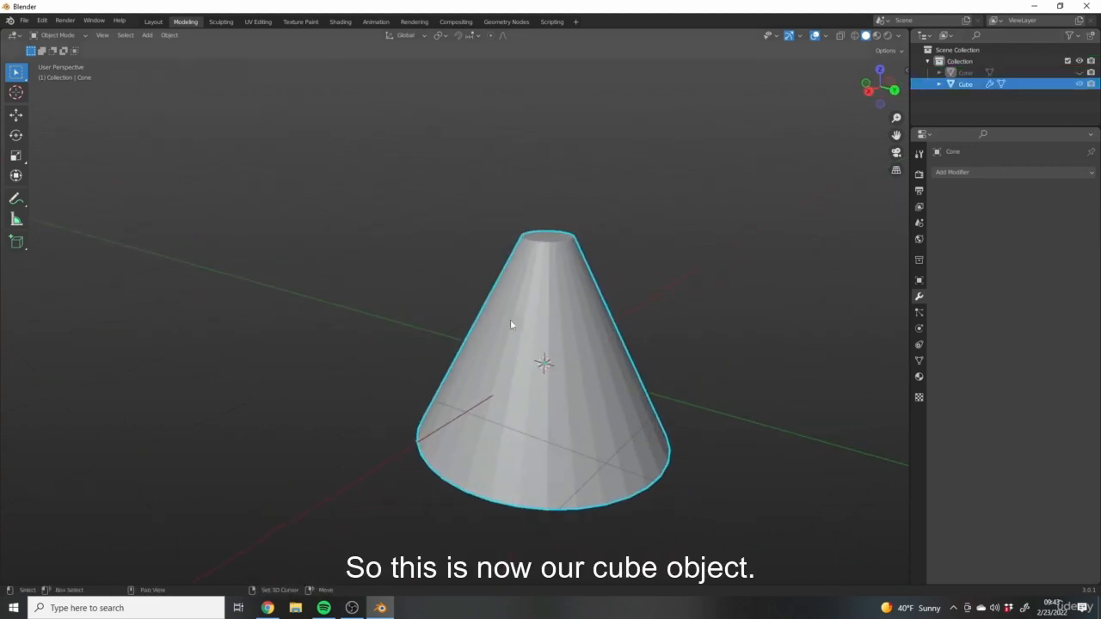
middle_drag(510, 325, 437, 369)
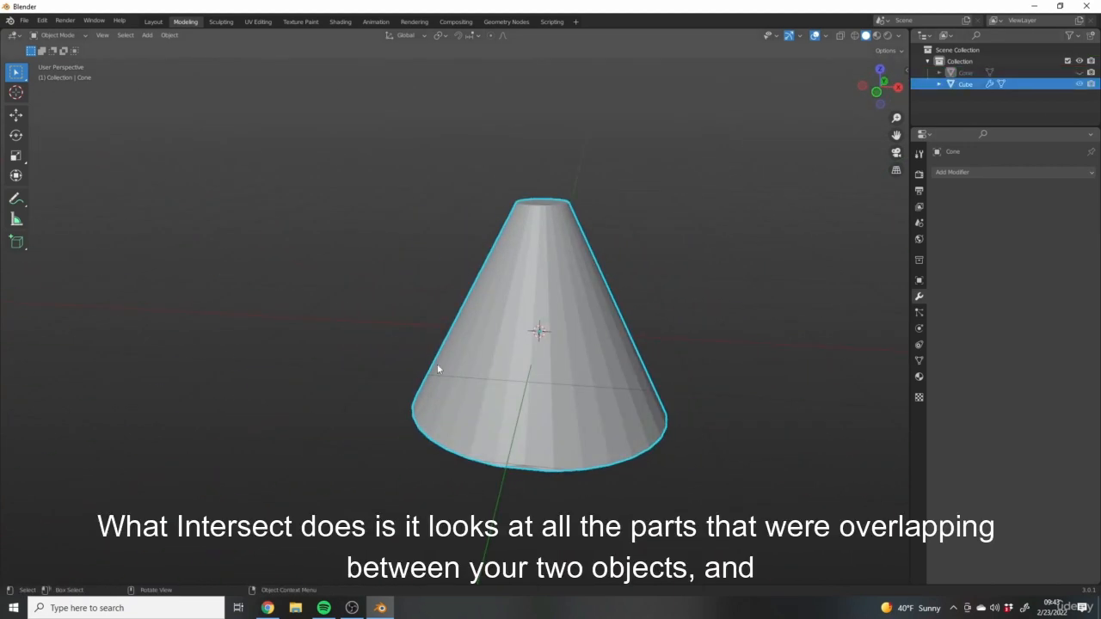
click(437, 369)
Step: Examine the intersected shape from several angles and distances
middle_drag(585, 340, 637, 245)
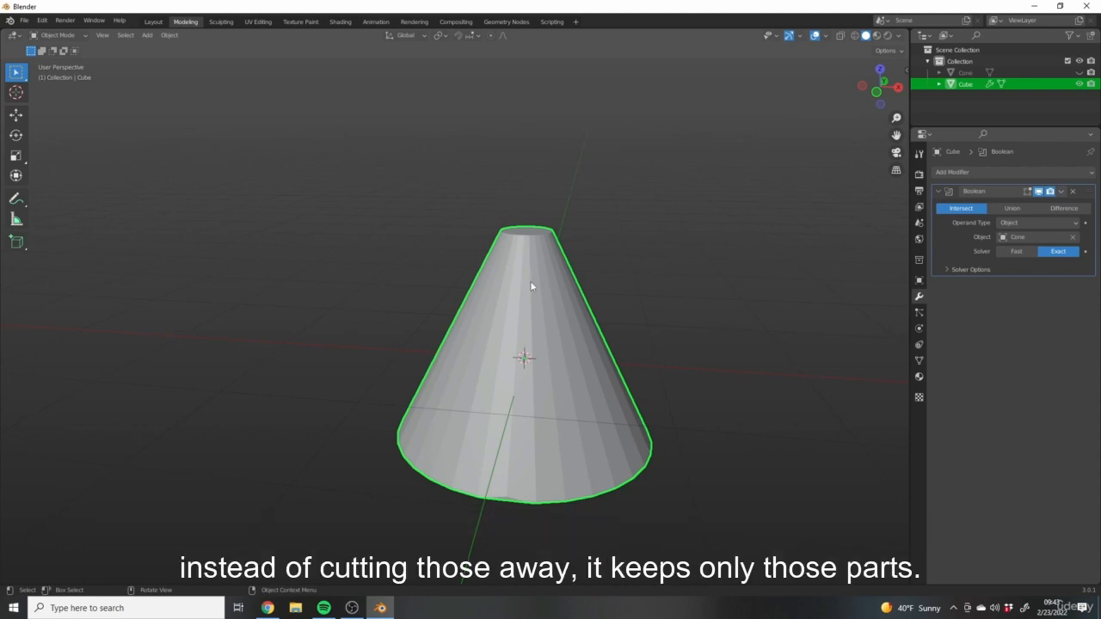
scroll(530, 287, down, 3)
middle_drag(507, 283, 590, 294)
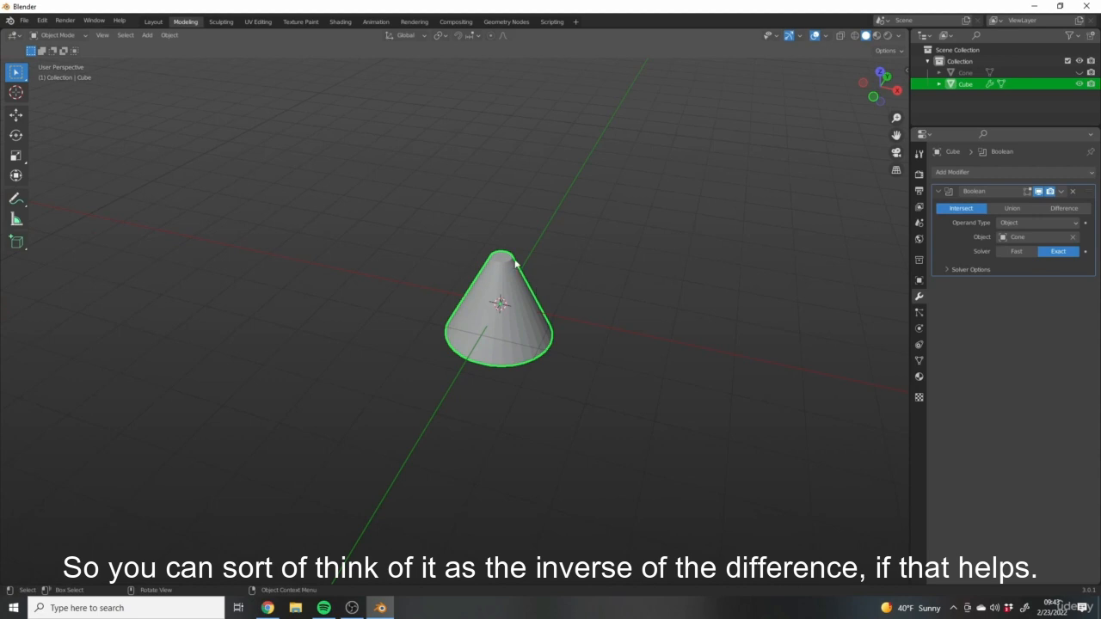
middle_drag(515, 263, 472, 305)
scroll(563, 320, up, 3)
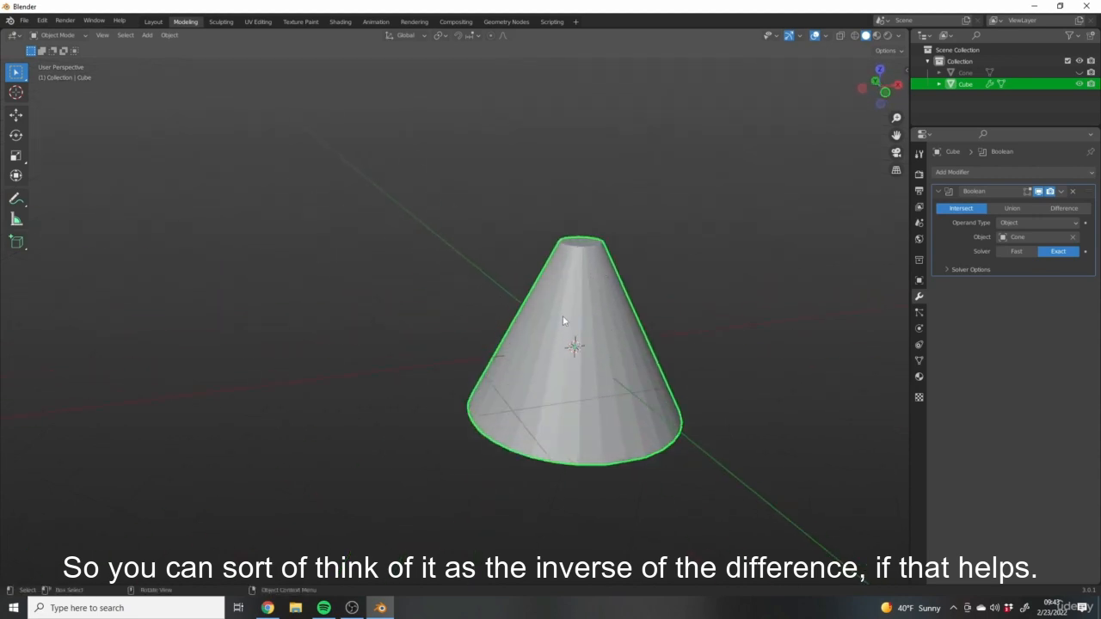
scroll(563, 321, down, 3)
shift+middle_drag(565, 321, 641, 342)
Step: Unhide the cone and set the cube's Boolean operation to Difference
click(1079, 74)
middle_drag(651, 299, 644, 201)
scroll(729, 302, up, 4)
middle_drag(555, 297, 541, 330)
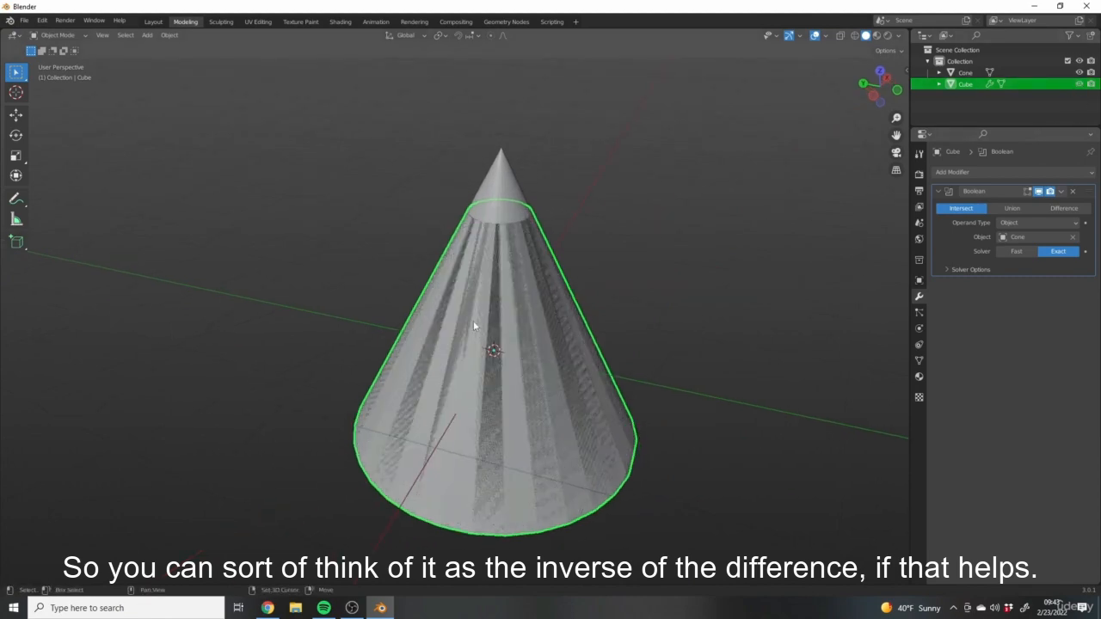
click(1063, 208)
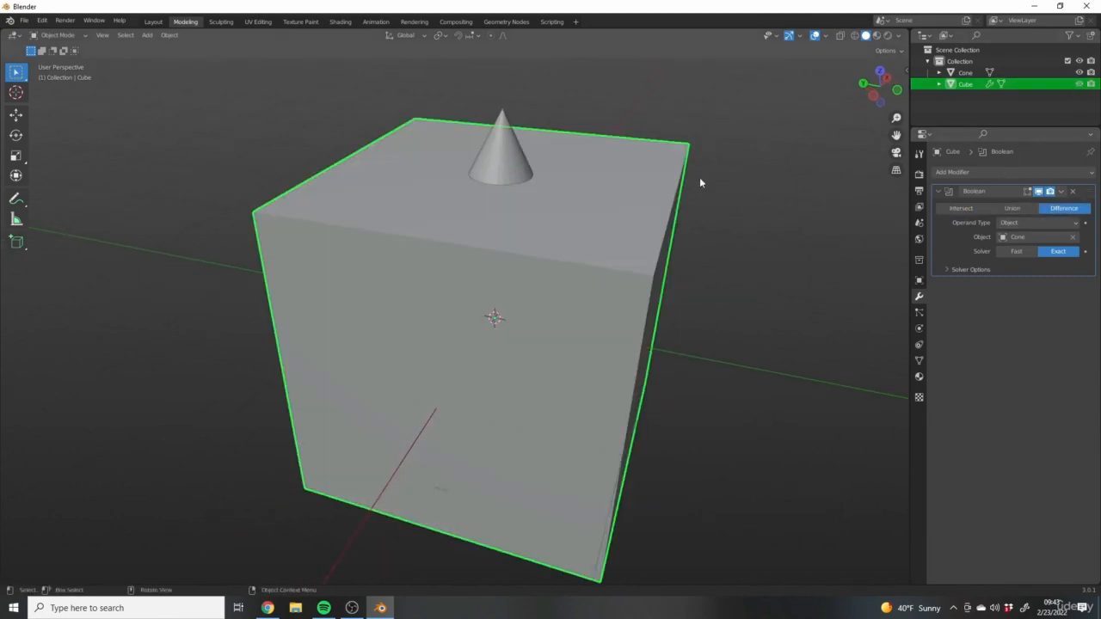
Step: Select the cone and move it down along the Z axis until its tip is inside the cube
middle_drag(688, 206, 571, 199)
click(513, 133)
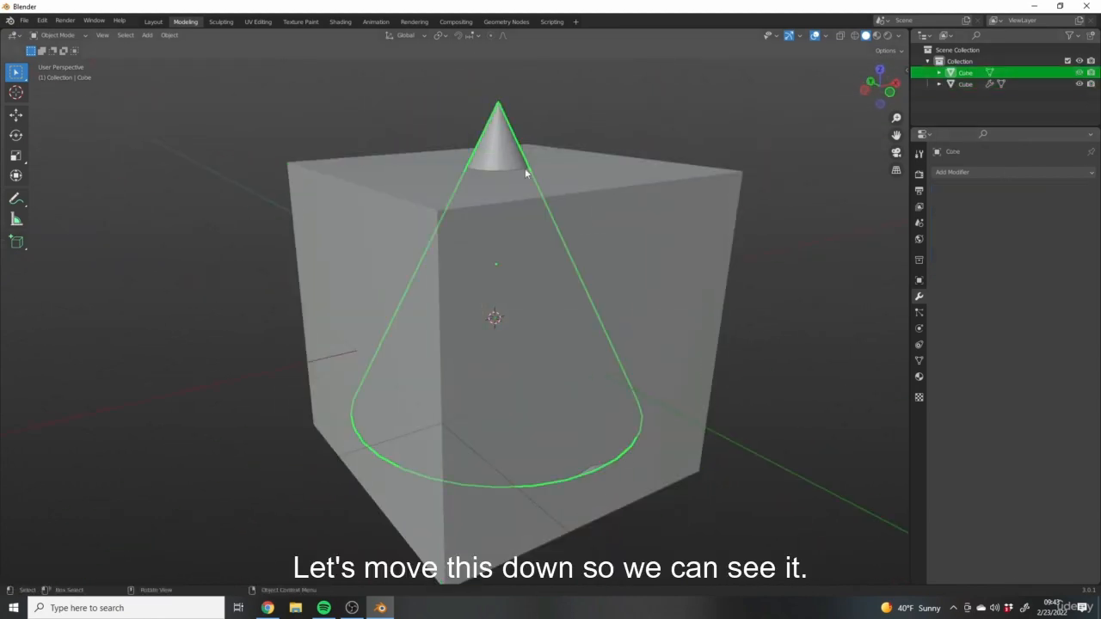
key(g)
key(z)
click(524, 242)
middle_drag(525, 243, 577, 334)
click(564, 317)
click(558, 312)
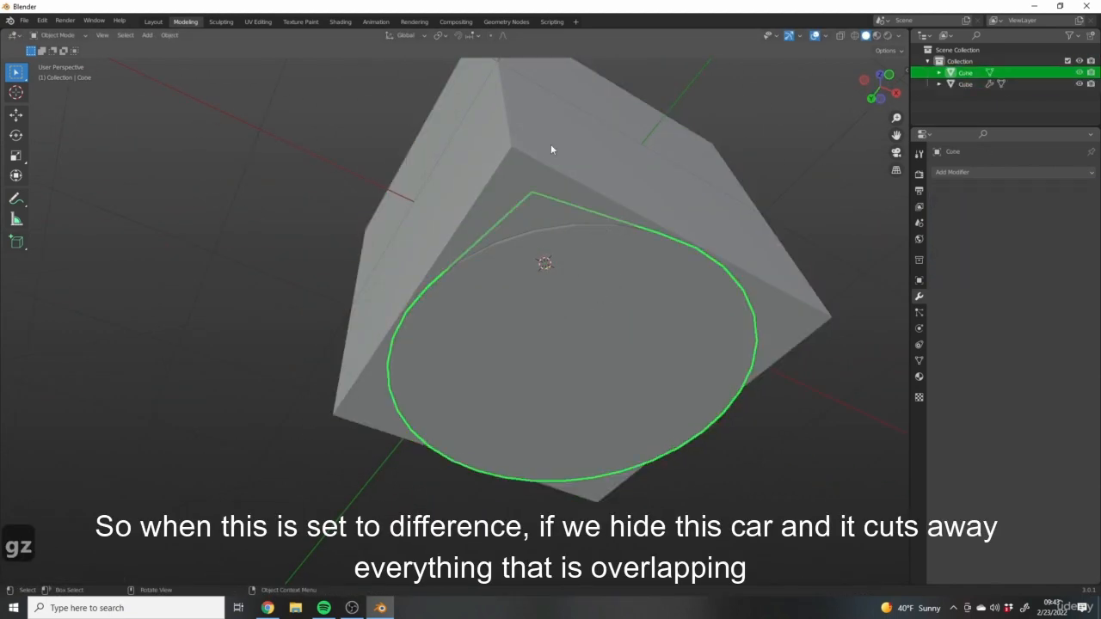
Step: Hide the cone and examine the conical cavity in the cube's underside
click(552, 145)
click(548, 353)
middle_drag(548, 354, 538, 372)
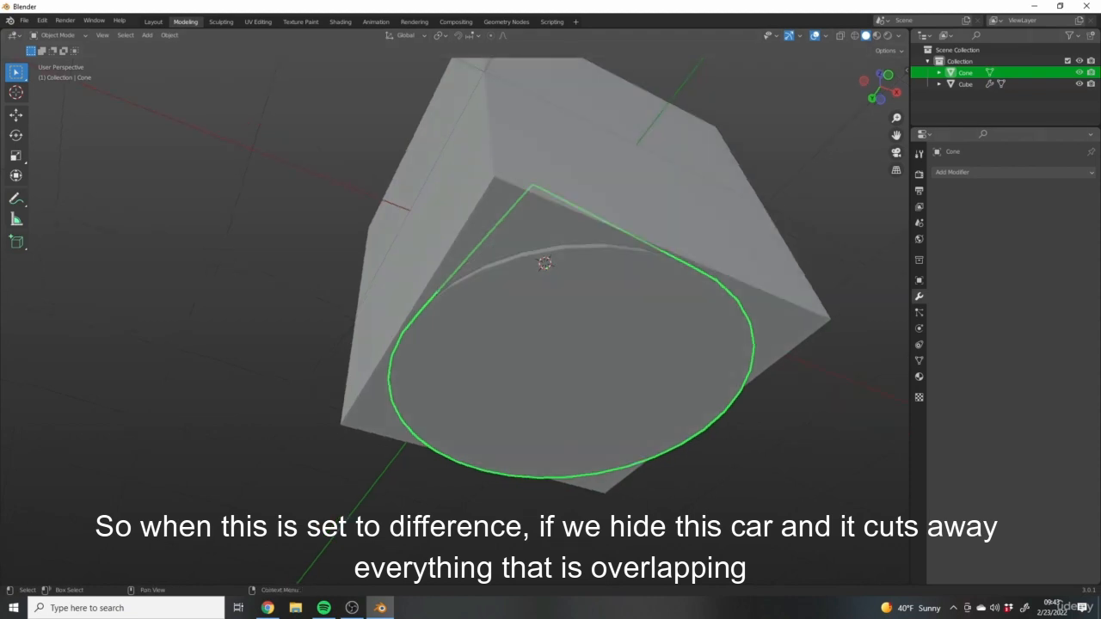
click(1079, 73)
middle_drag(716, 258, 401, 399)
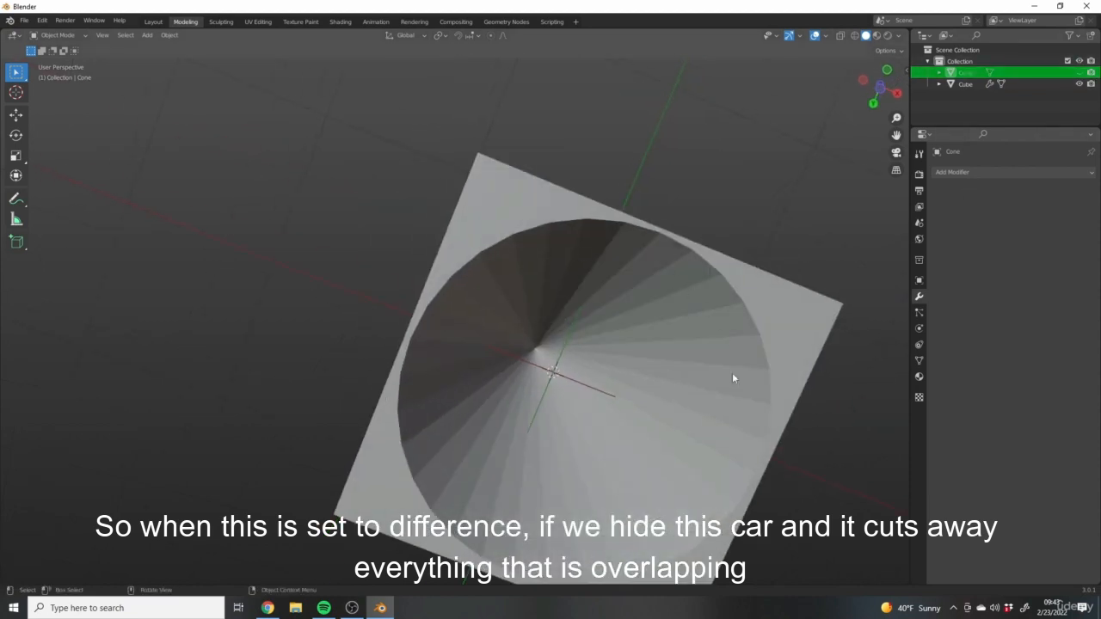
middle_drag(607, 292, 445, 134)
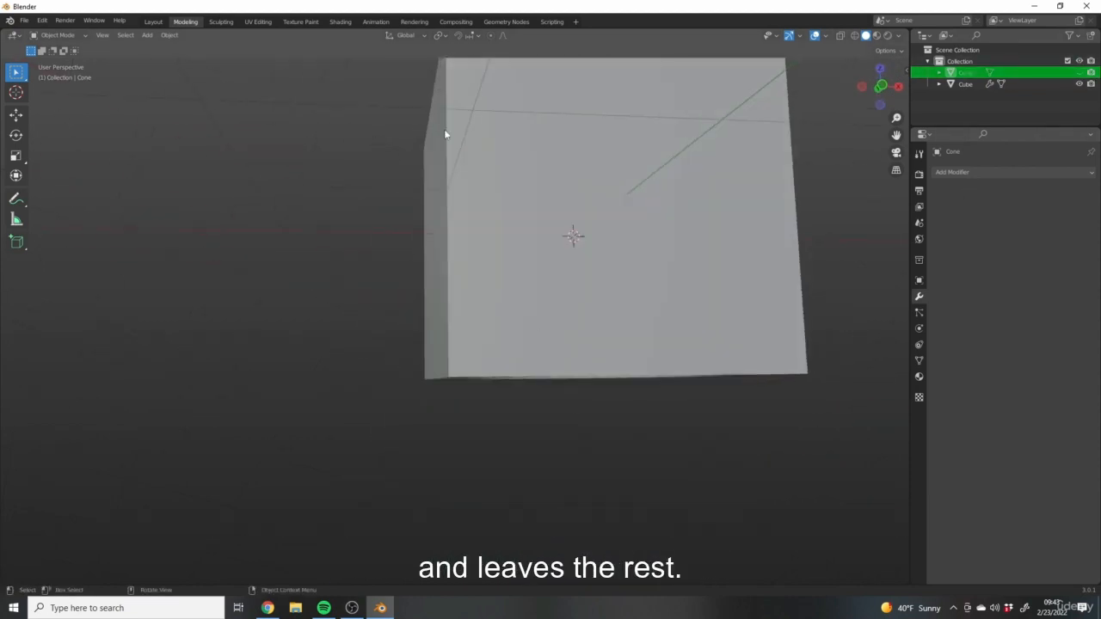
middle_drag(632, 212, 634, 256)
Step: Select the cube, set its Boolean operation to Intersect and view the remaining cone shape from the side and below
click(634, 257)
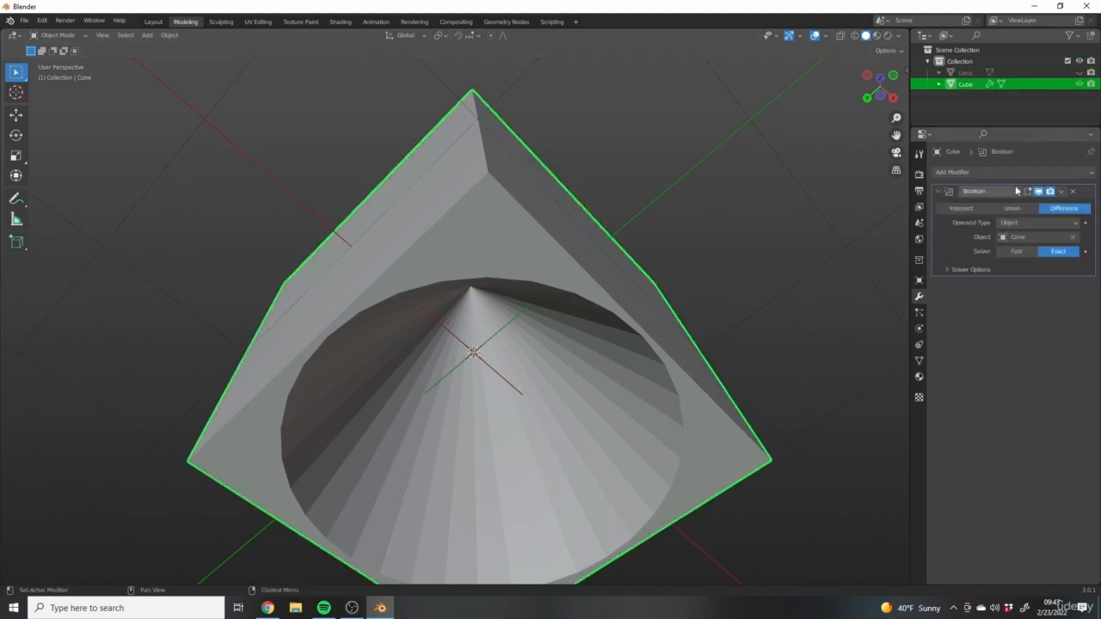
click(972, 211)
middle_drag(545, 285, 373, 133)
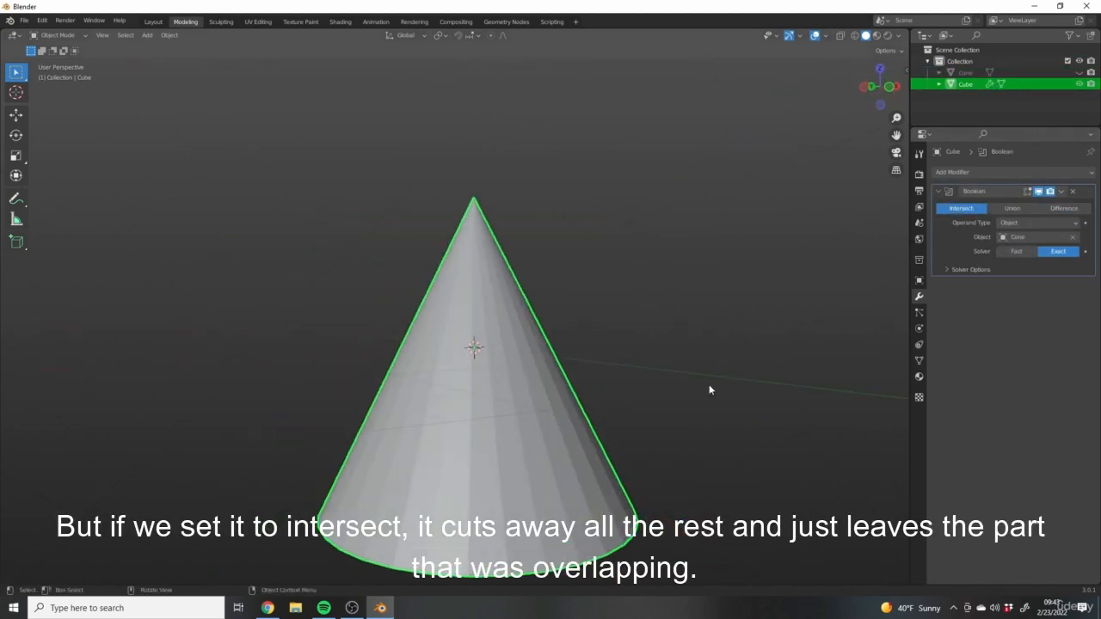
middle_drag(466, 348, 578, 389)
middle_drag(409, 469, 532, 386)
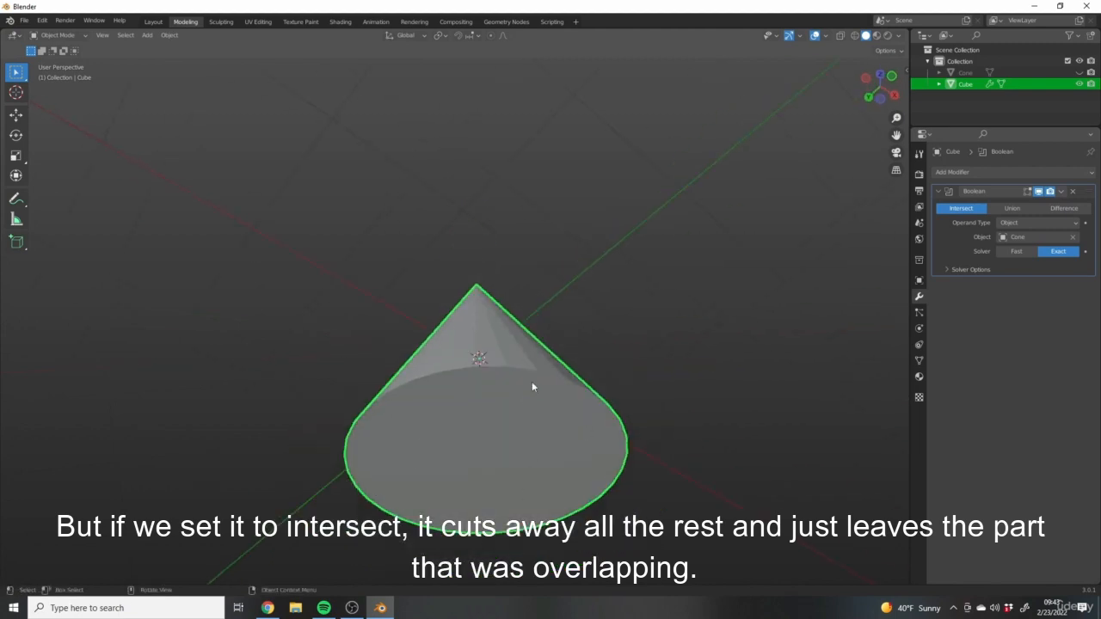
Step: Set the cube's Boolean operation back to Difference and inspect the result from several sides
click(1063, 208)
middle_drag(639, 313, 667, 354)
middle_drag(675, 271, 731, 297)
middle_drag(389, 353, 461, 247)
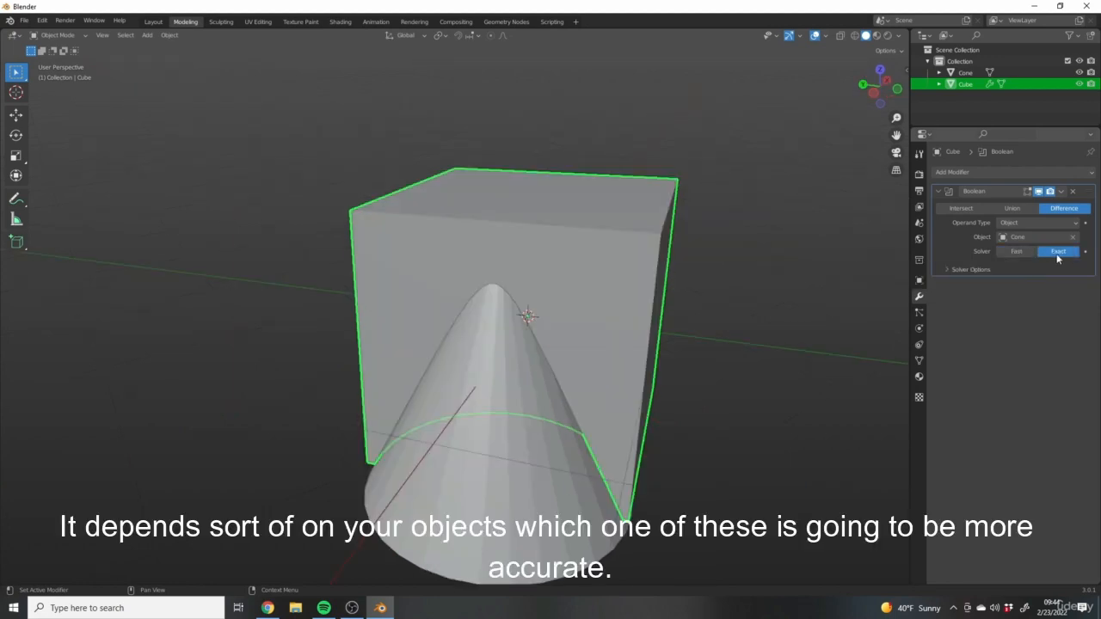
middle_drag(553, 320, 650, 313)
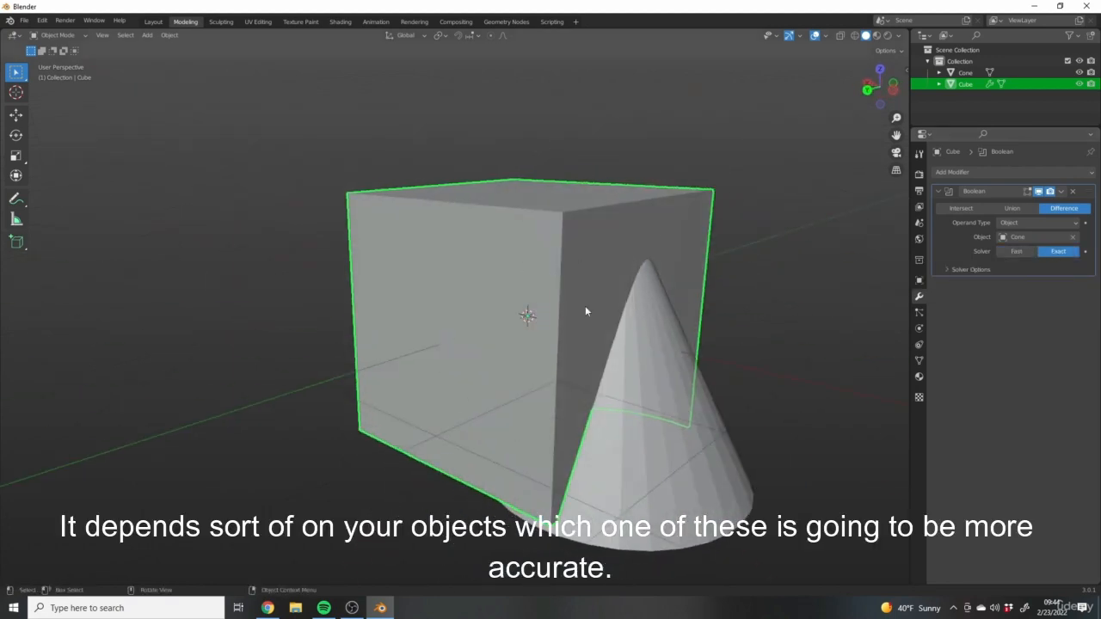
Step: Compare the Boolean modifier's Fast and Exact solvers, leaving the solver set to Fast
click(1041, 252)
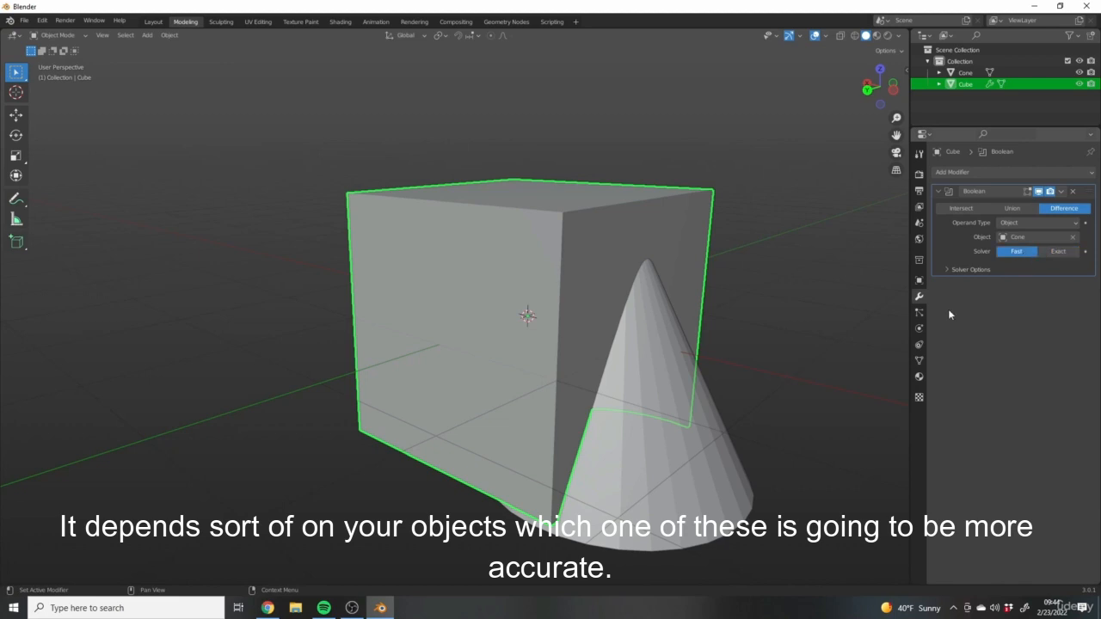
middle_drag(683, 351, 651, 349)
click(1058, 252)
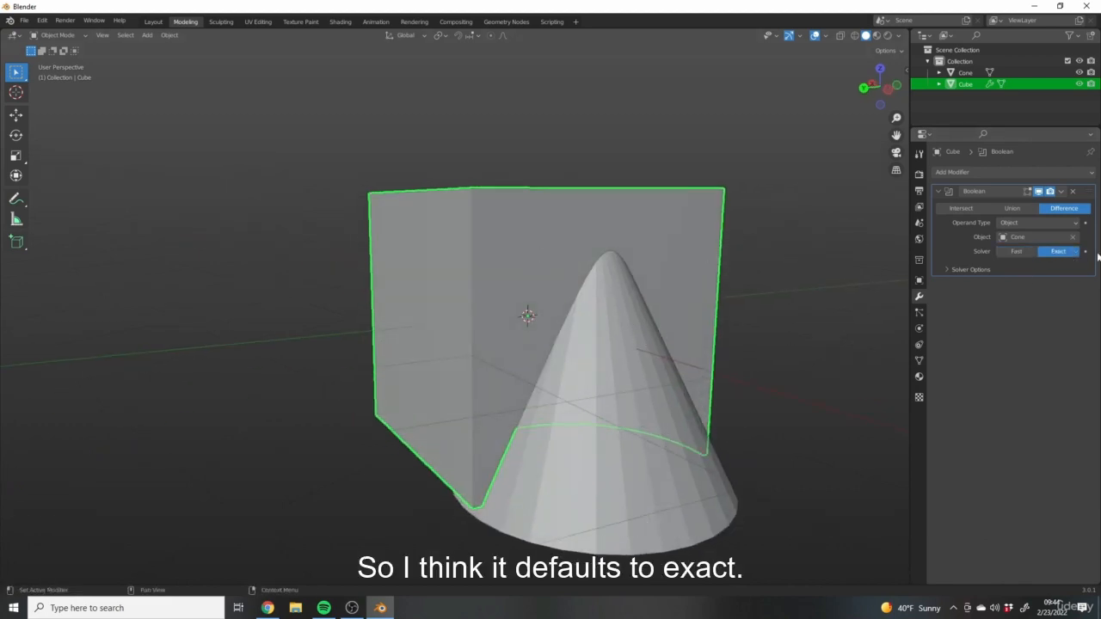
middle_drag(506, 341, 530, 348)
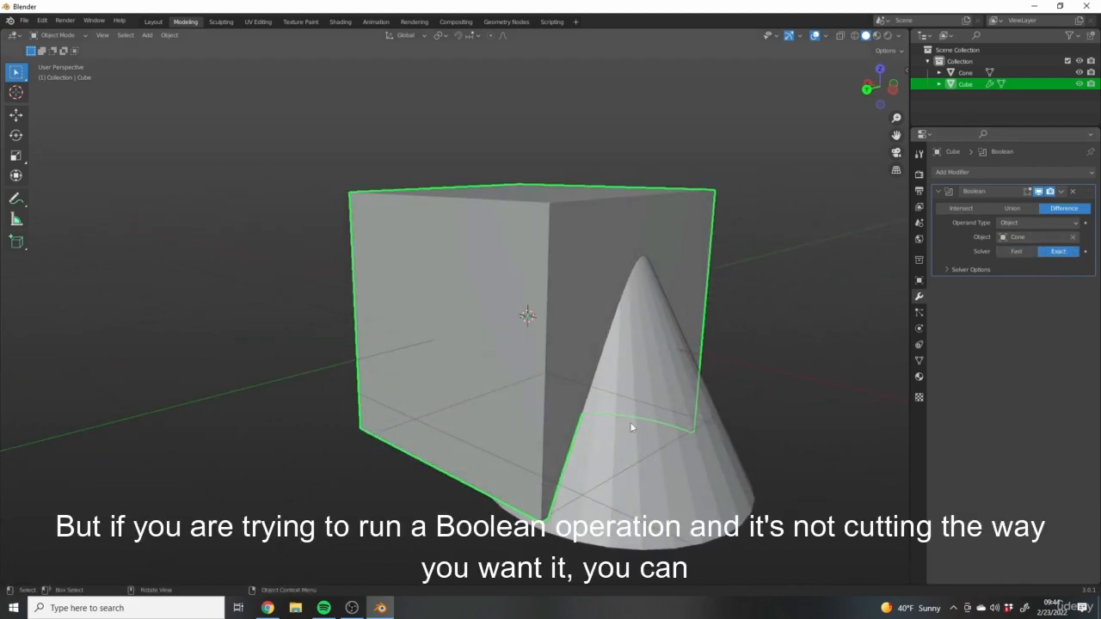
click(629, 421)
click(672, 251)
click(1012, 254)
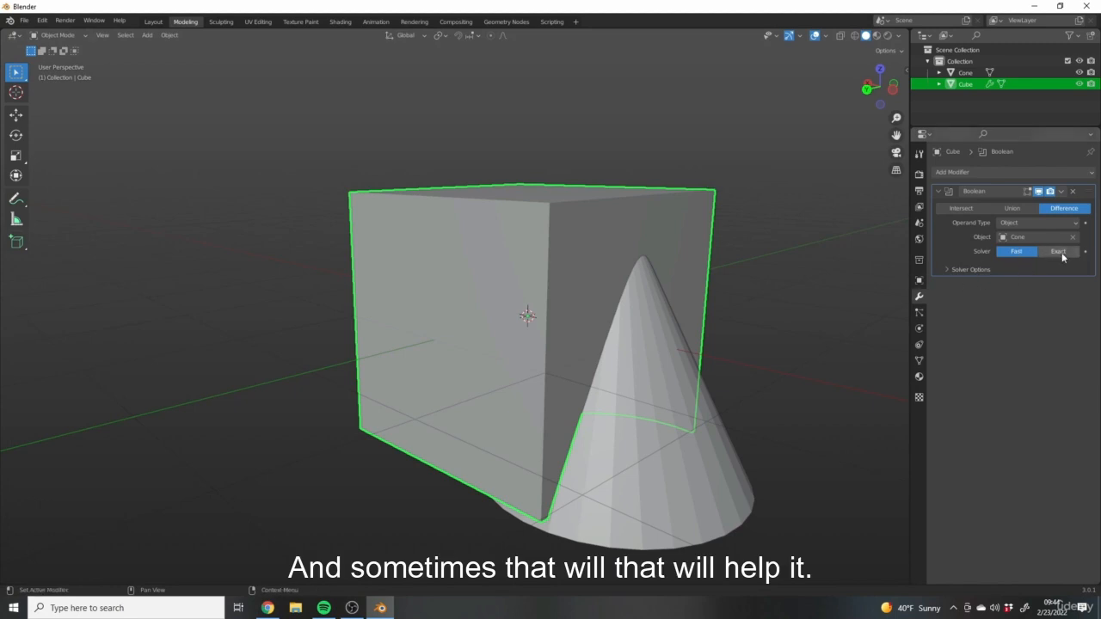
Step: Select the cone and delete it
scroll(693, 327, down, 3)
middle_drag(693, 327, 687, 378)
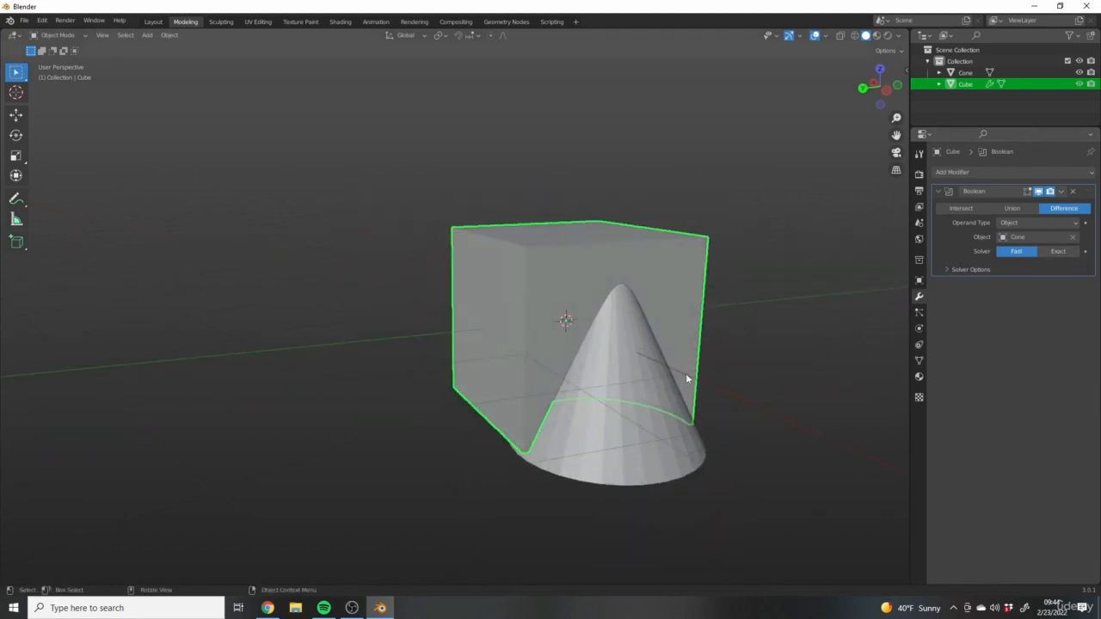
click(614, 372)
middle_drag(614, 371, 616, 376)
key(x)
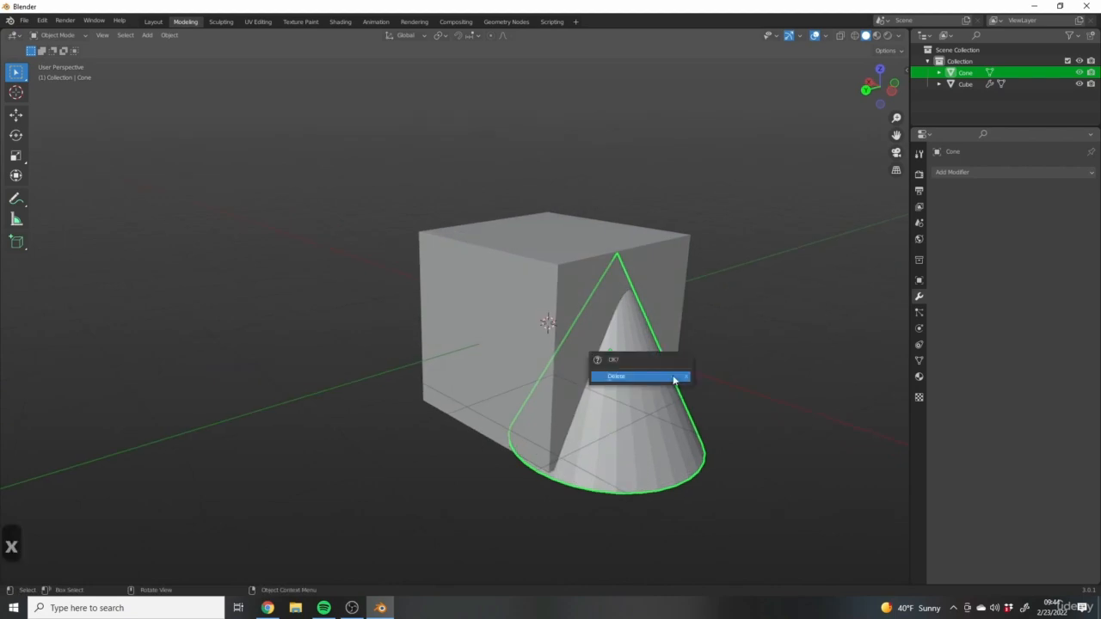
click(674, 376)
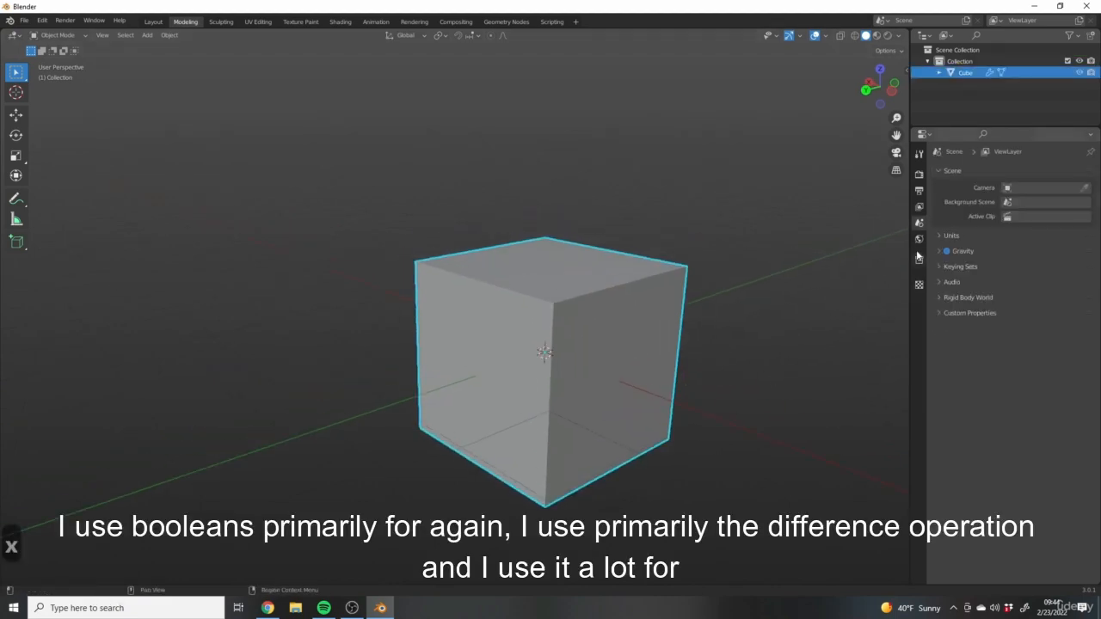
Step: Select the cube and remove its Boolean modifier
click(556, 323)
middle_drag(556, 323, 571, 322)
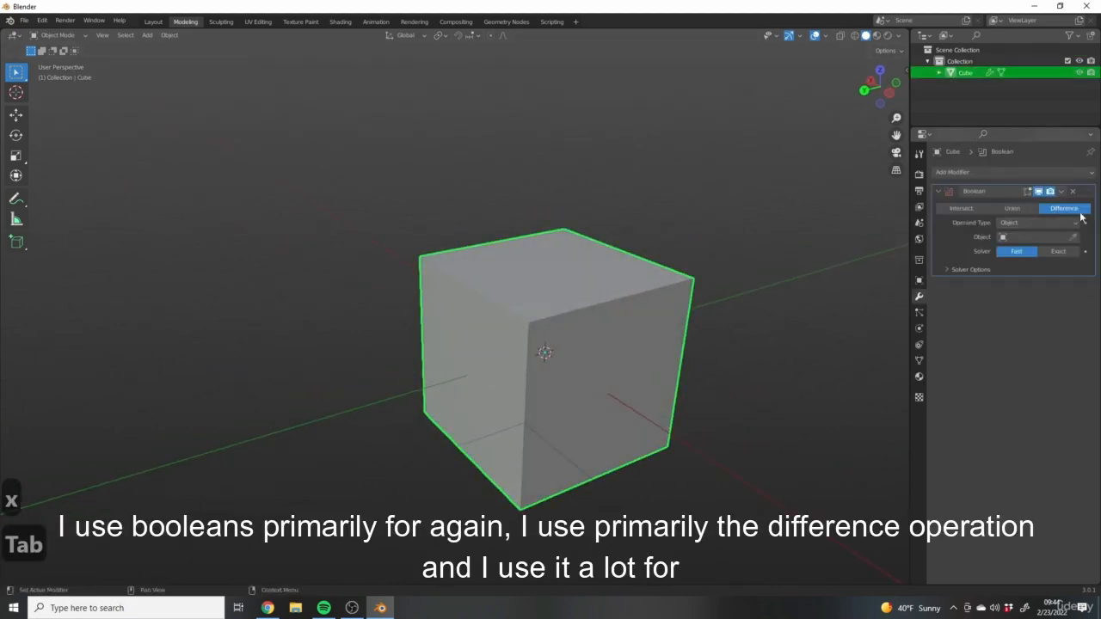
click(1073, 192)
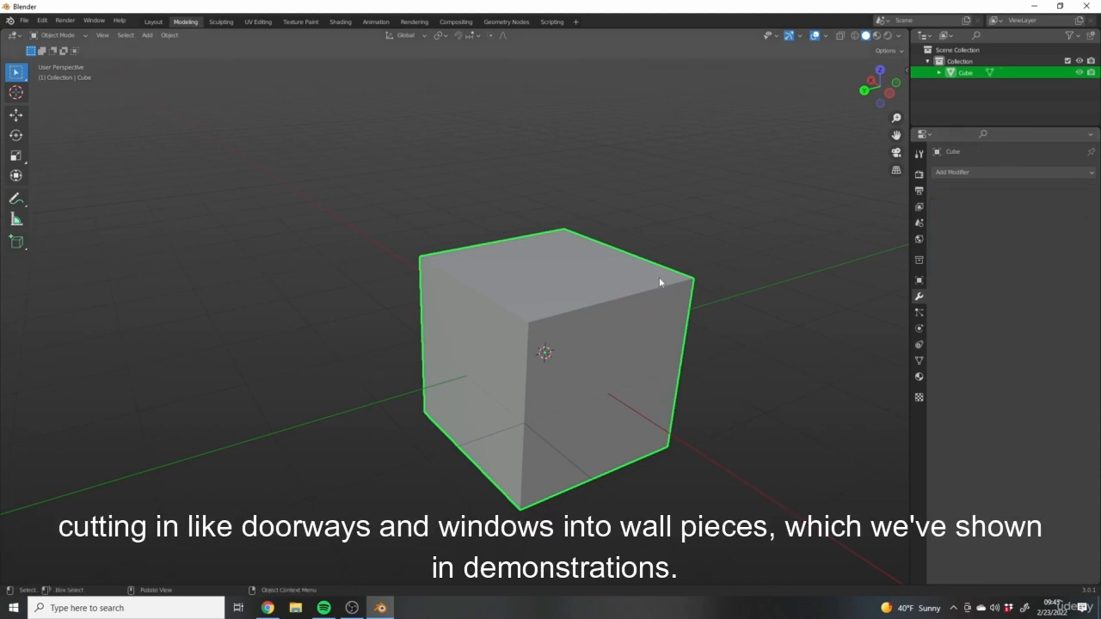
Step: In Edit Mode with wireframe front view, move the cube's mesh up about 1 m along Z so its base meets the origin
middle_drag(558, 270, 616, 346)
key(1)
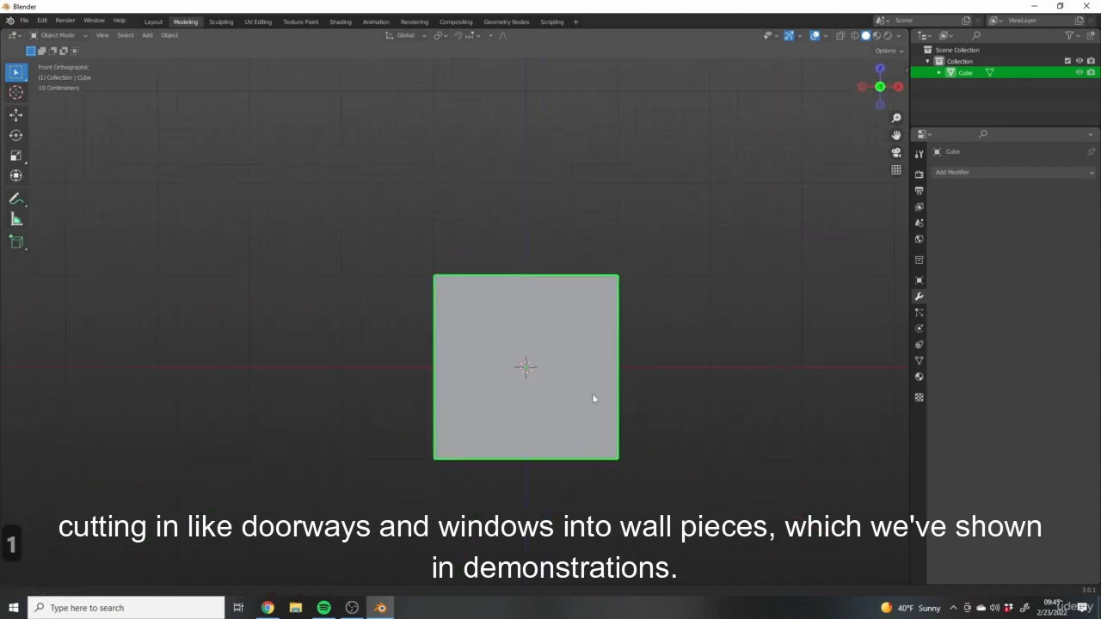
key(Tab)
shift+middle_drag(583, 448, 570, 456)
key(z)
click(506, 465)
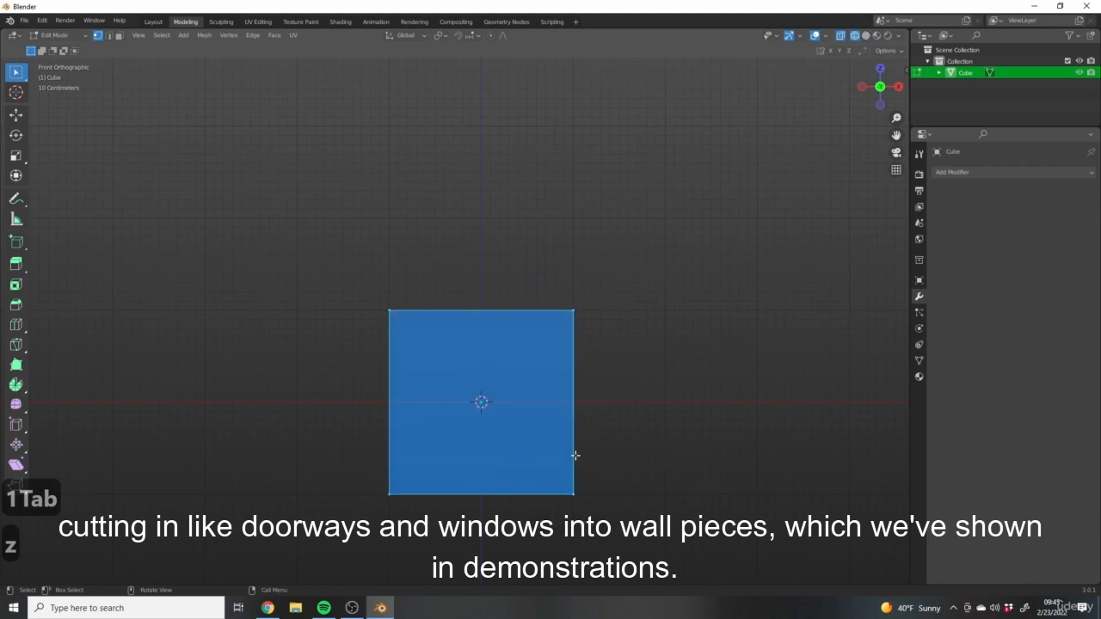
key(g)
key(z)
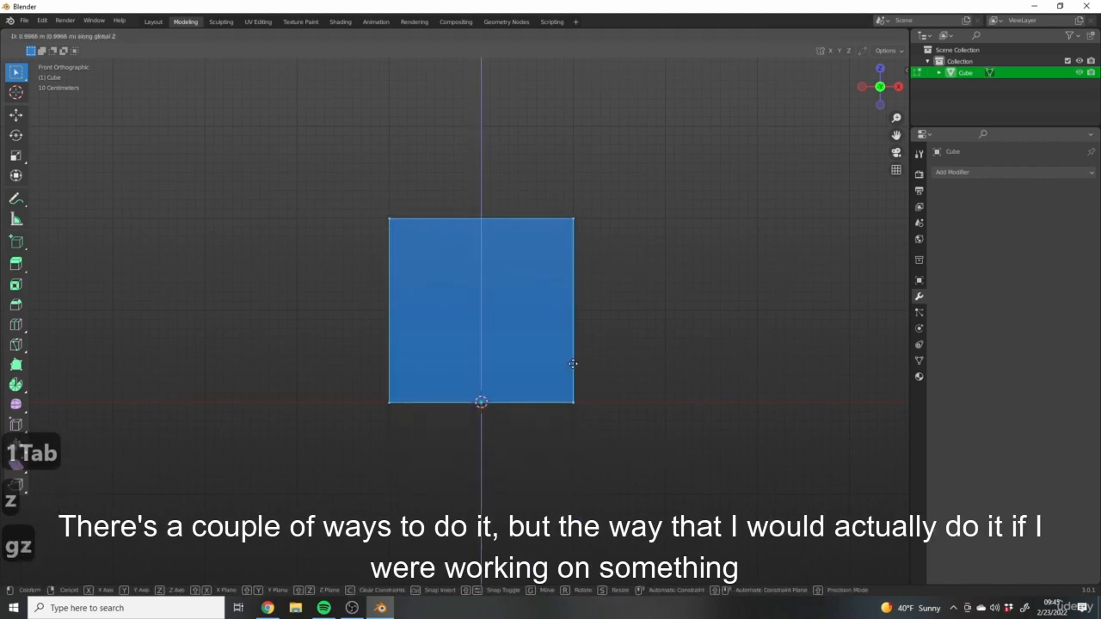
click(572, 363)
Step: Scale the mesh down along the Y axis into a thin wall piece, return to front view and deselect everything
scroll(615, 346, down, 2)
middle_drag(615, 346, 641, 413)
key(s)
key(y)
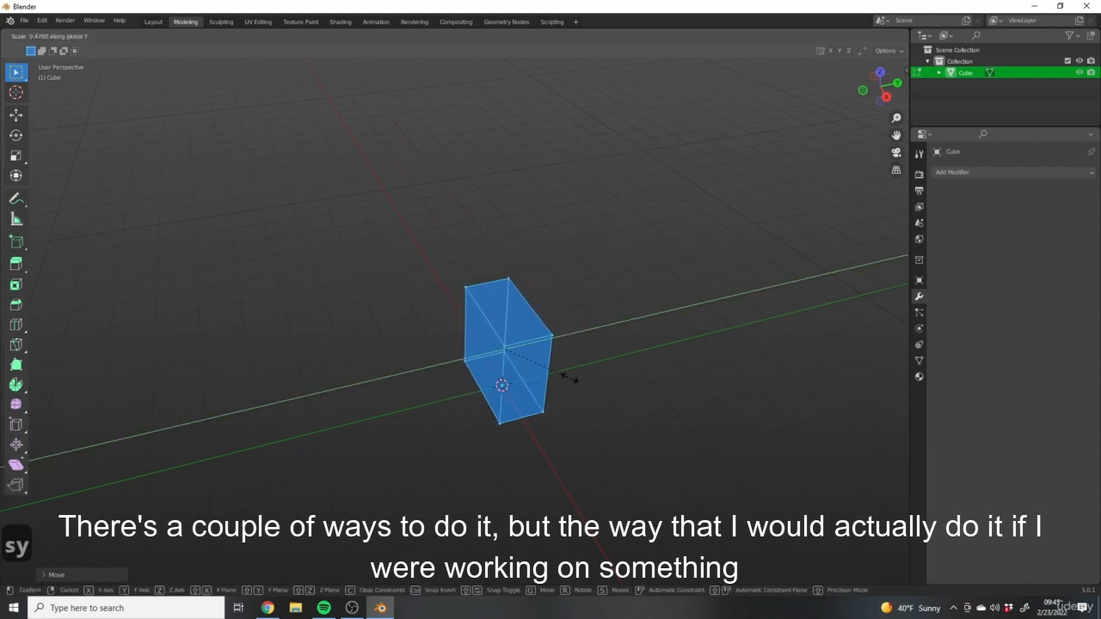
click(512, 361)
middle_drag(512, 361, 641, 410)
key(KP_1)
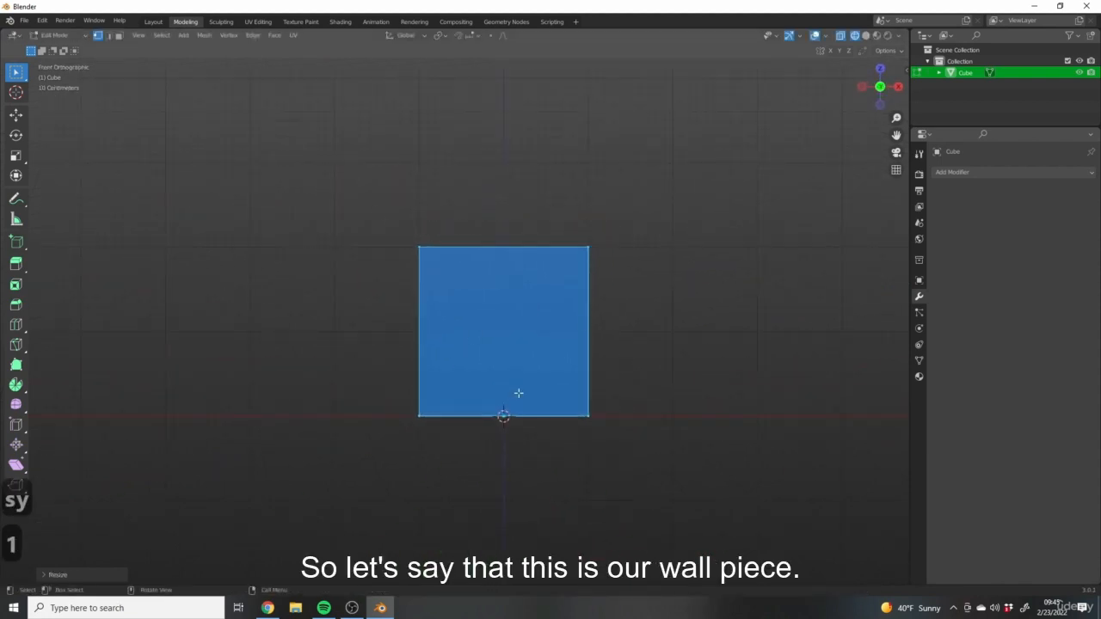
click(703, 432)
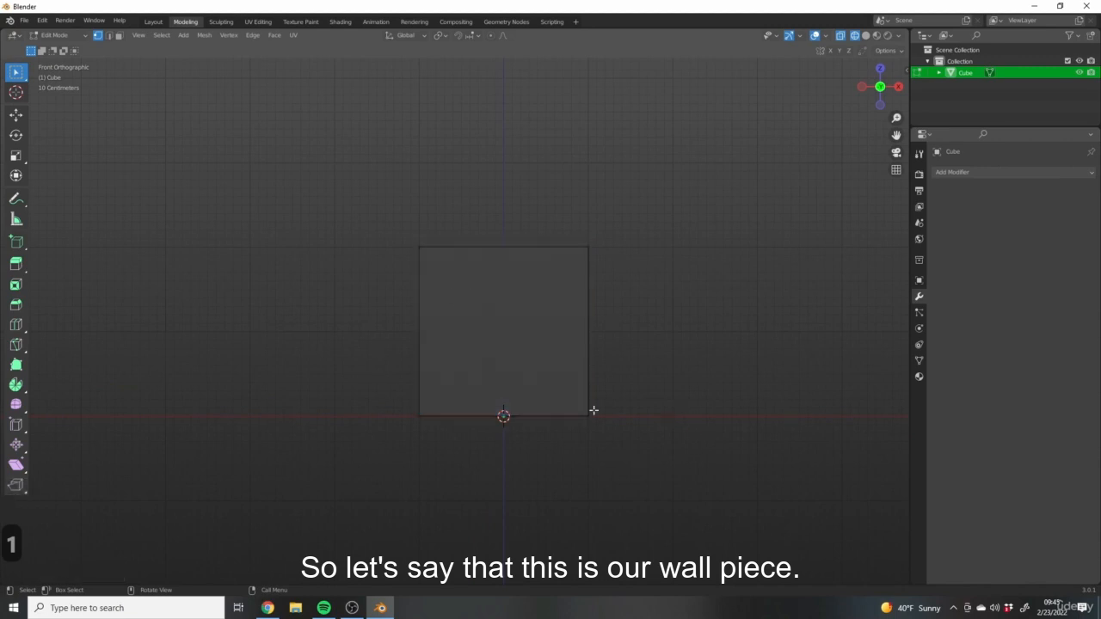
Step: Return to Object Mode, add a new cube for the door and scale it to about 0.4 along the X axis
key(Tab)
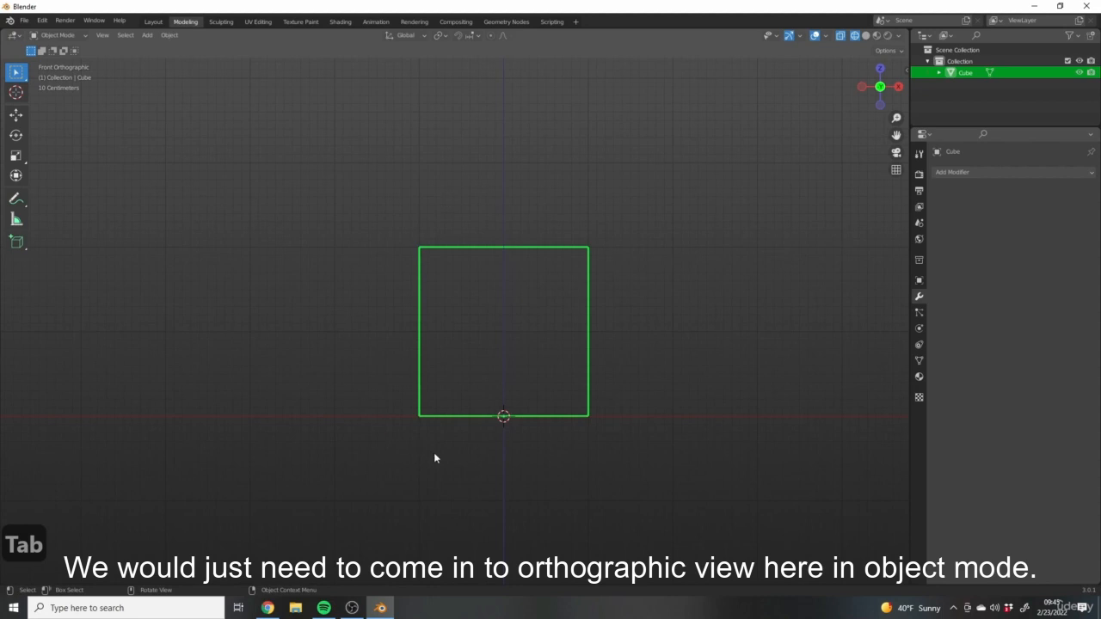
key(shift+a)
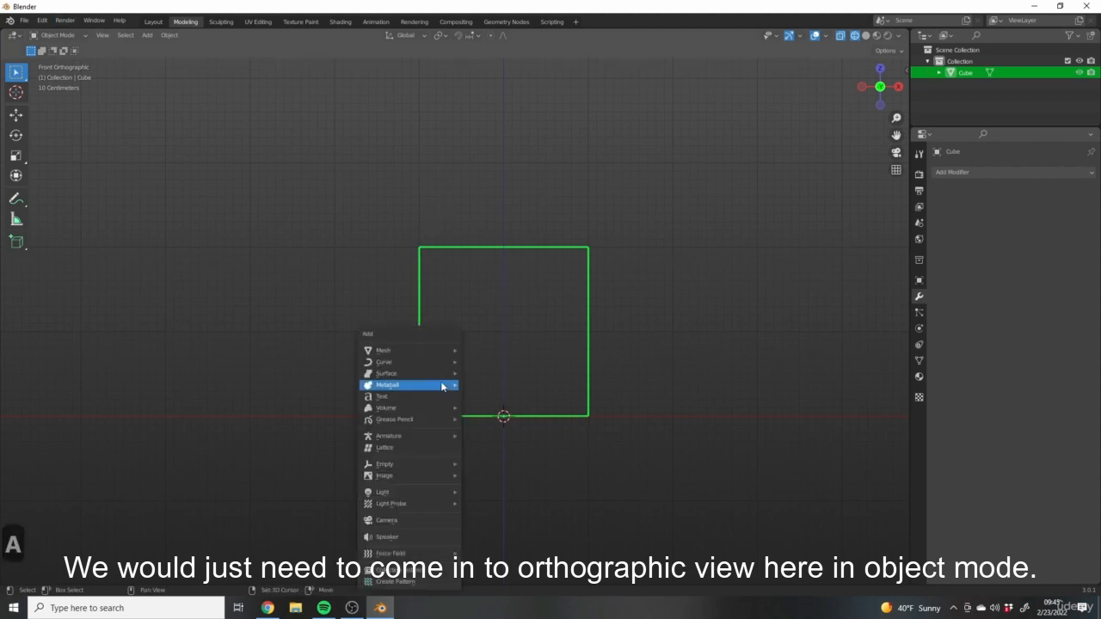
mouse_move(383, 350)
click(486, 361)
shift+middle_drag(674, 395, 664, 392)
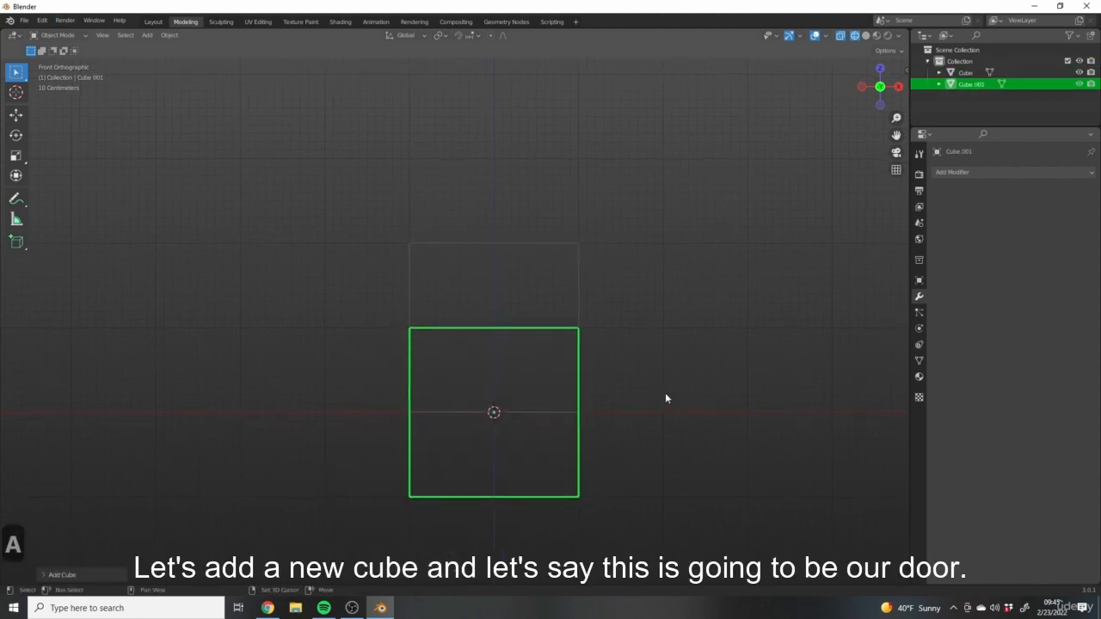
key(s)
key(x)
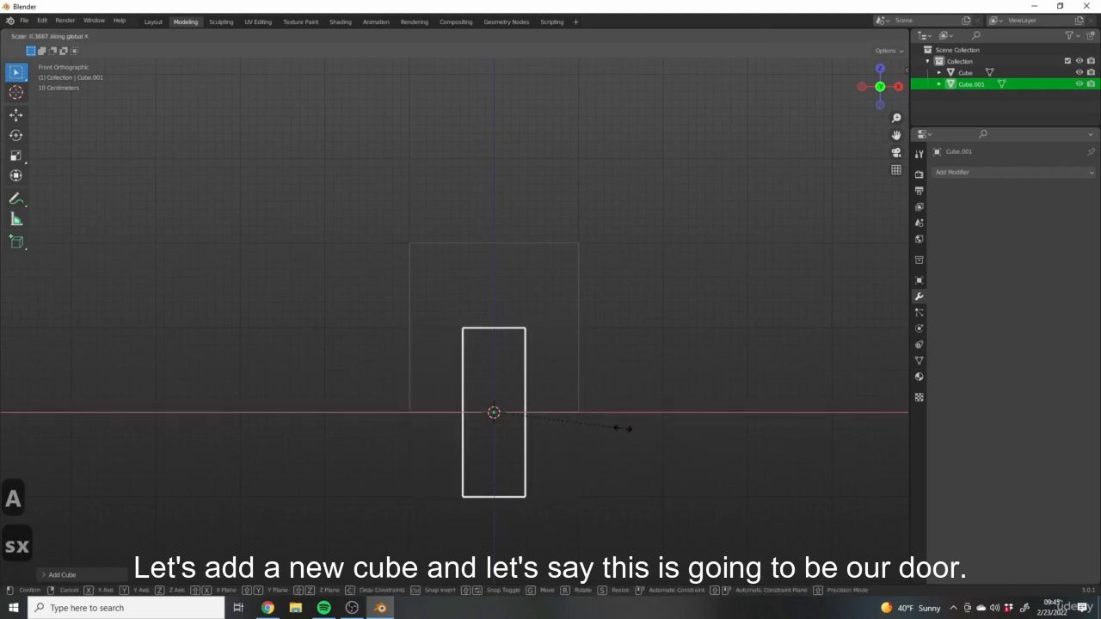
click(631, 436)
Step: In Edit Mode, select the door block's bottom vertices and raise them about 1 m along Z to the wall's base line
key(Tab)
drag(410, 483, 573, 520)
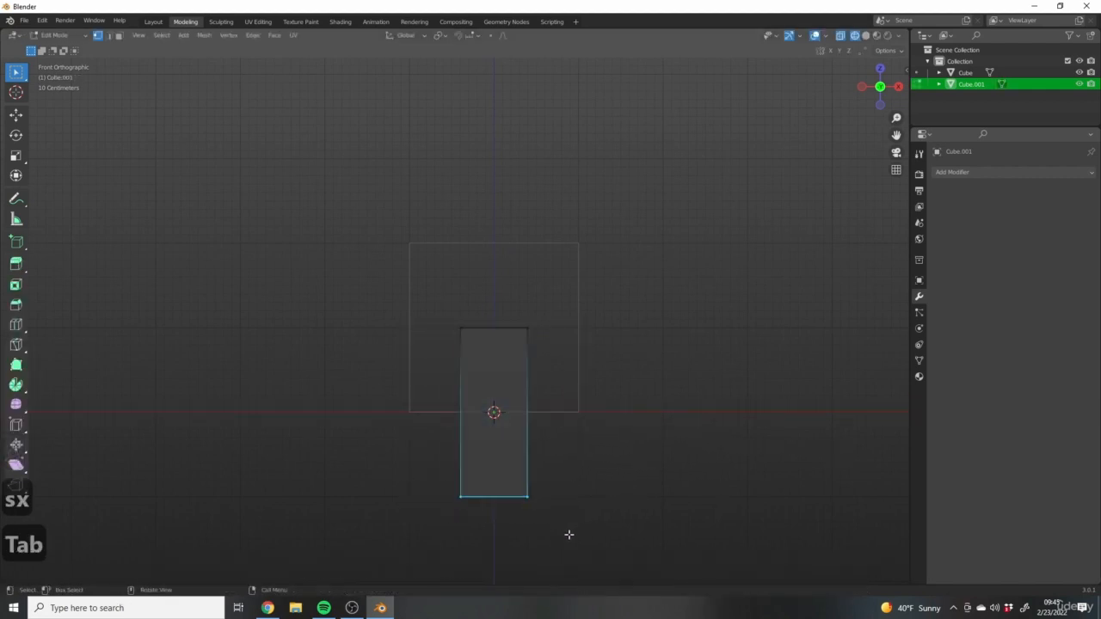
key(g)
key(z)
click(571, 450)
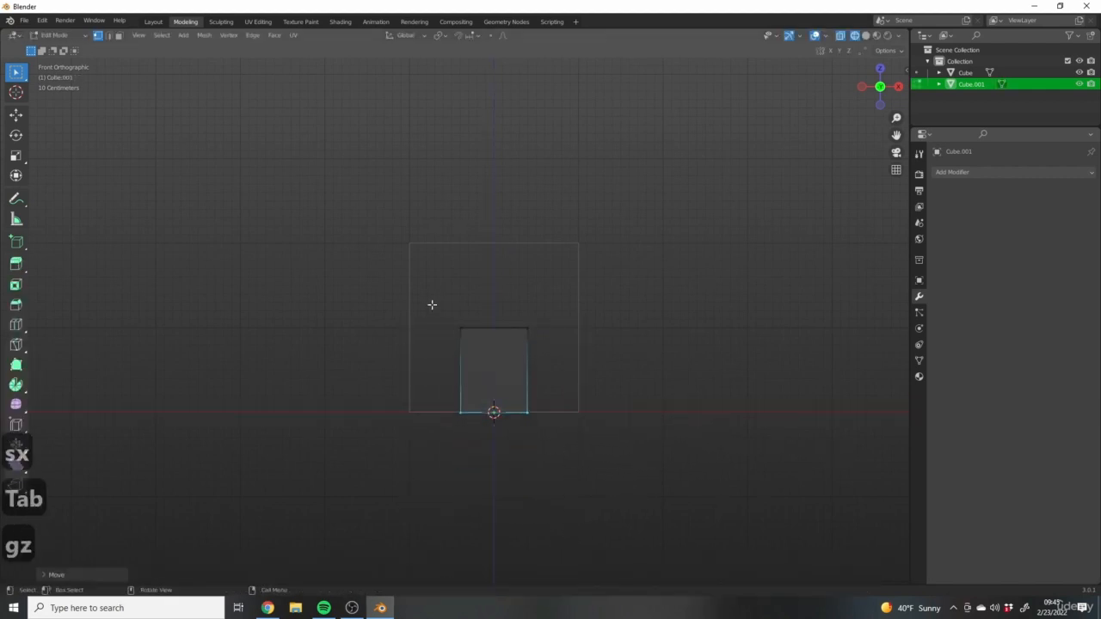
Step: Select the door block's whole mesh, scale it to about 0.58 along X and return to Object Mode
drag(428, 304, 559, 450)
key(s)
key(x)
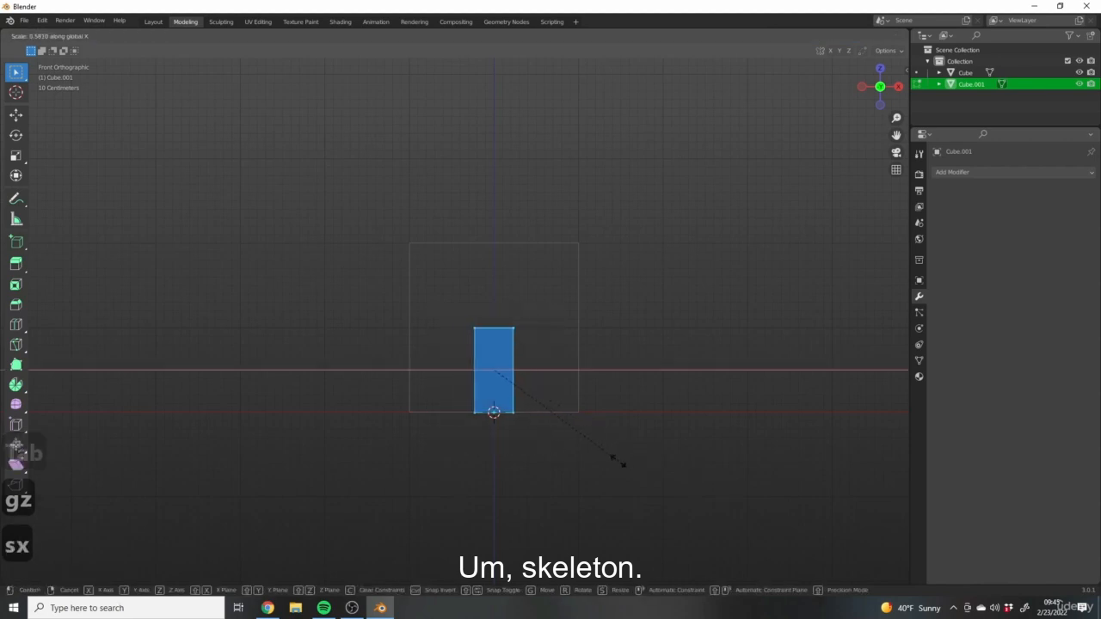
click(616, 460)
key(Tab)
shift+middle_drag(598, 383, 644, 388)
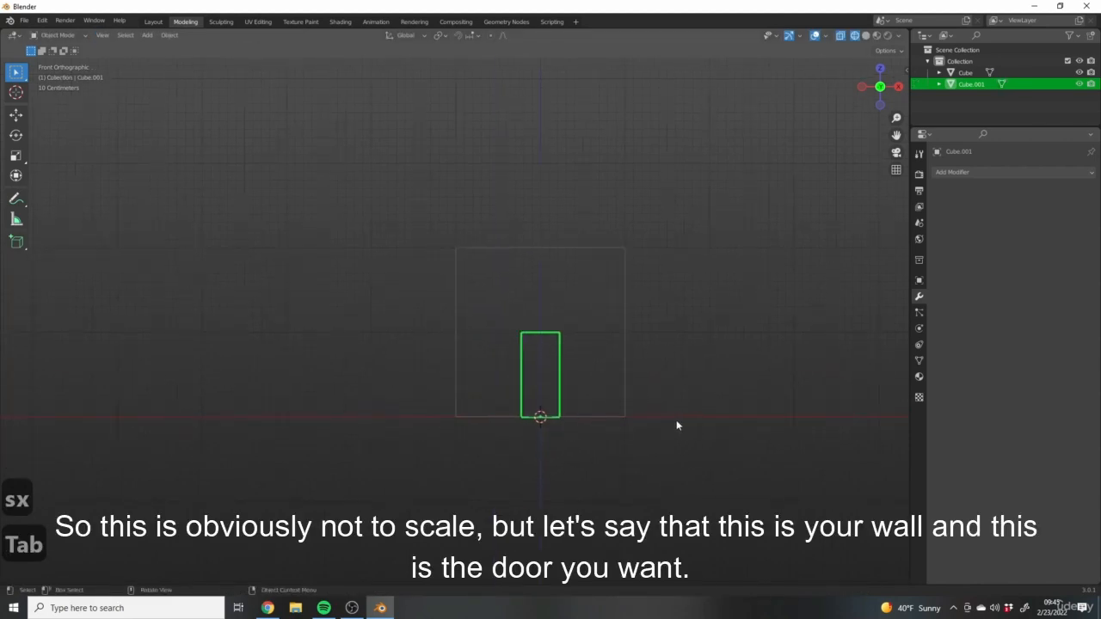
Step: Select the door block and scale it down along Y, leaving it protruding through both sides of the wall
click(615, 247)
click(563, 352)
middle_drag(563, 353, 636, 457)
middle_drag(395, 477, 565, 405)
key(s)
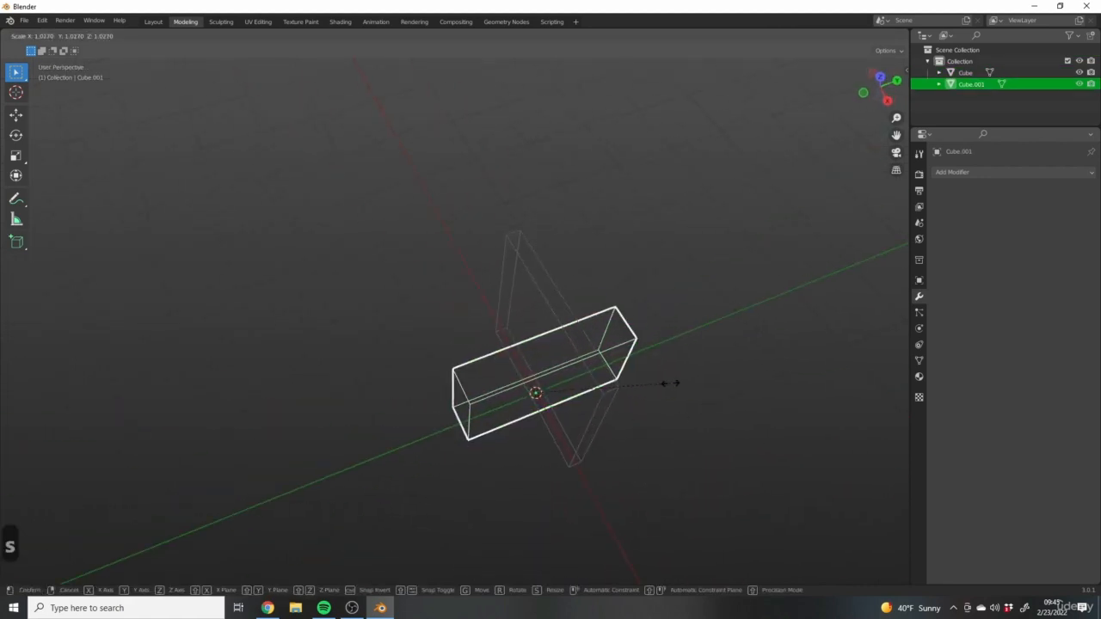
key(y)
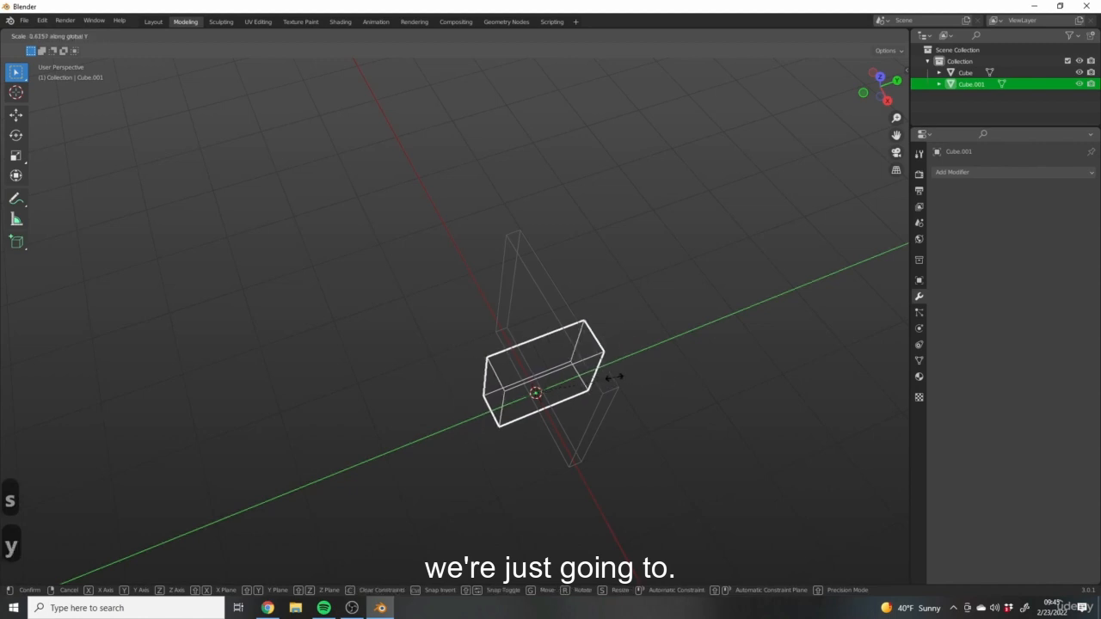
click(554, 383)
Step: Switch the viewport to solid shading and check that the door block passes completely through the wall
mouse_move(549, 386)
middle_down()
mouse_move(554, 409)
mouse_move(541, 405)
mouse_move(564, 364)
mouse_move(469, 371)
middle_up()
key(z)
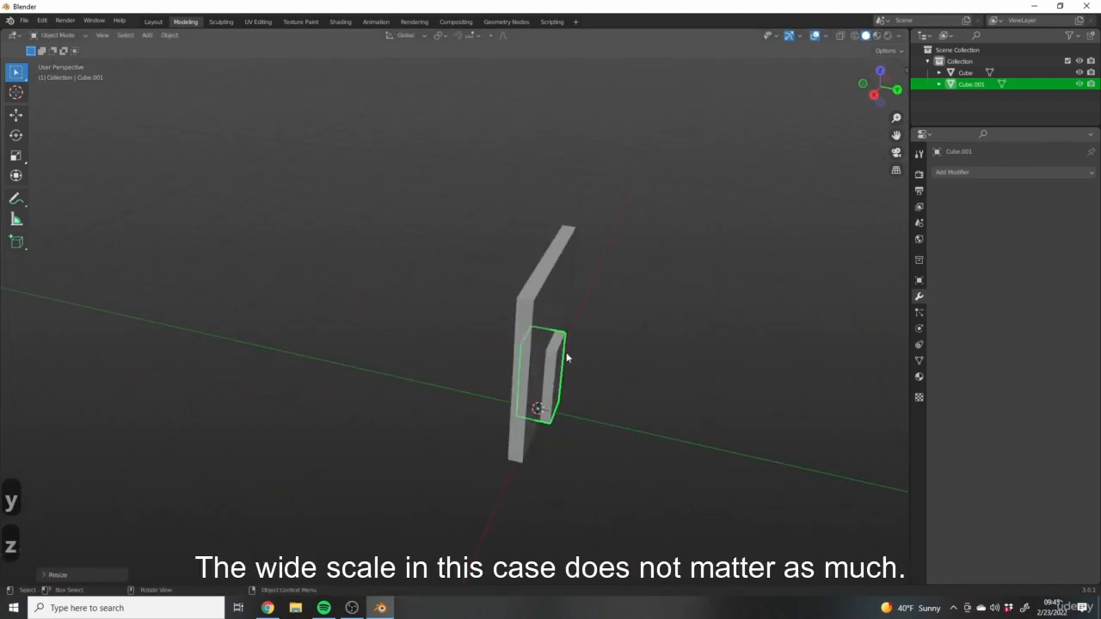
middle_drag(567, 357, 644, 419)
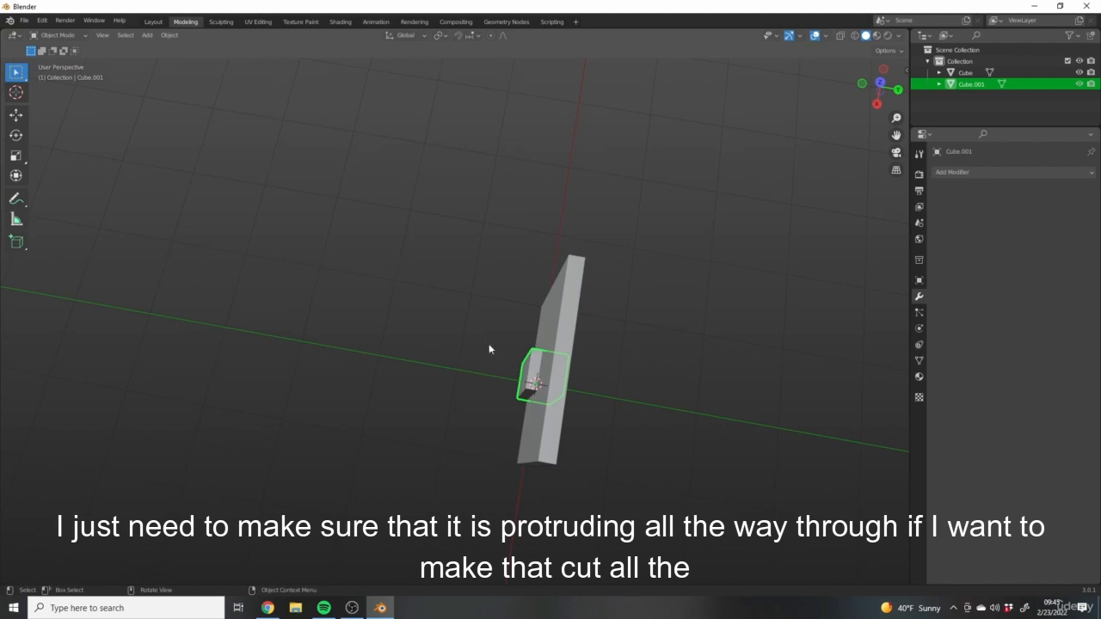
middle_drag(423, 335, 612, 359)
Step: Add a Boolean modifier to the wall, keep the Difference operation and pick the door block as the cutter object
click(526, 287)
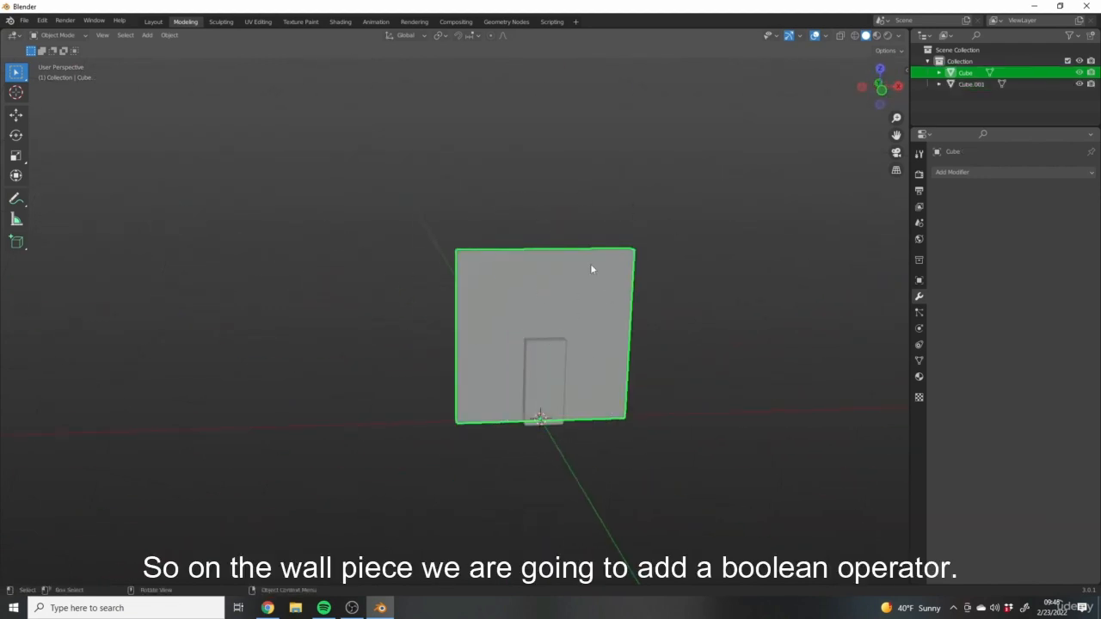
click(961, 172)
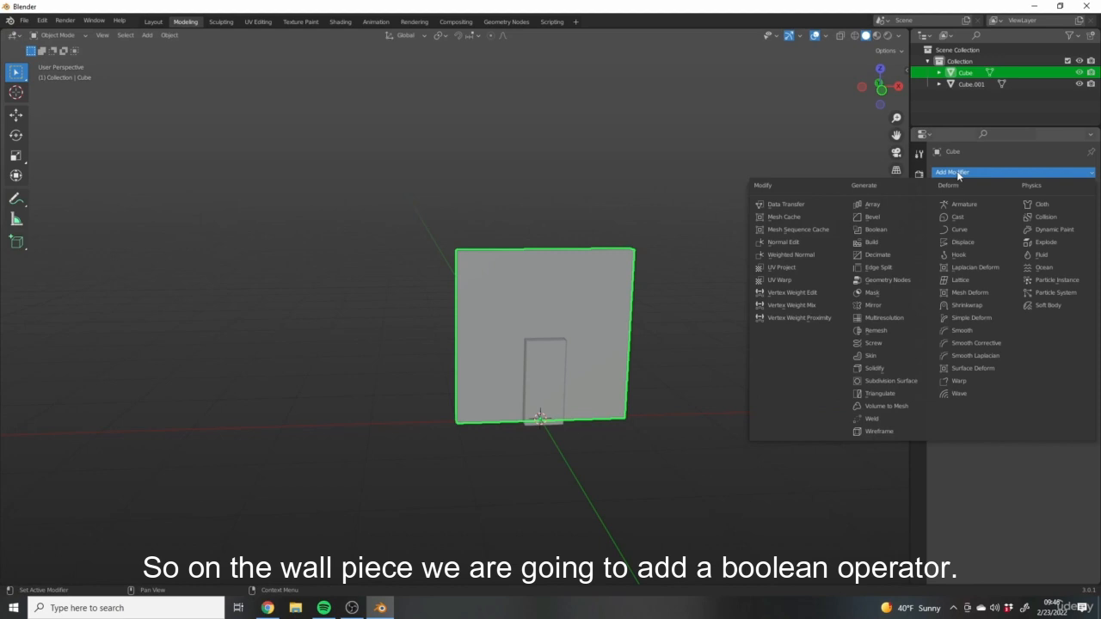
click(884, 229)
scroll(566, 264, up, 4)
scroll(567, 265, down, 2)
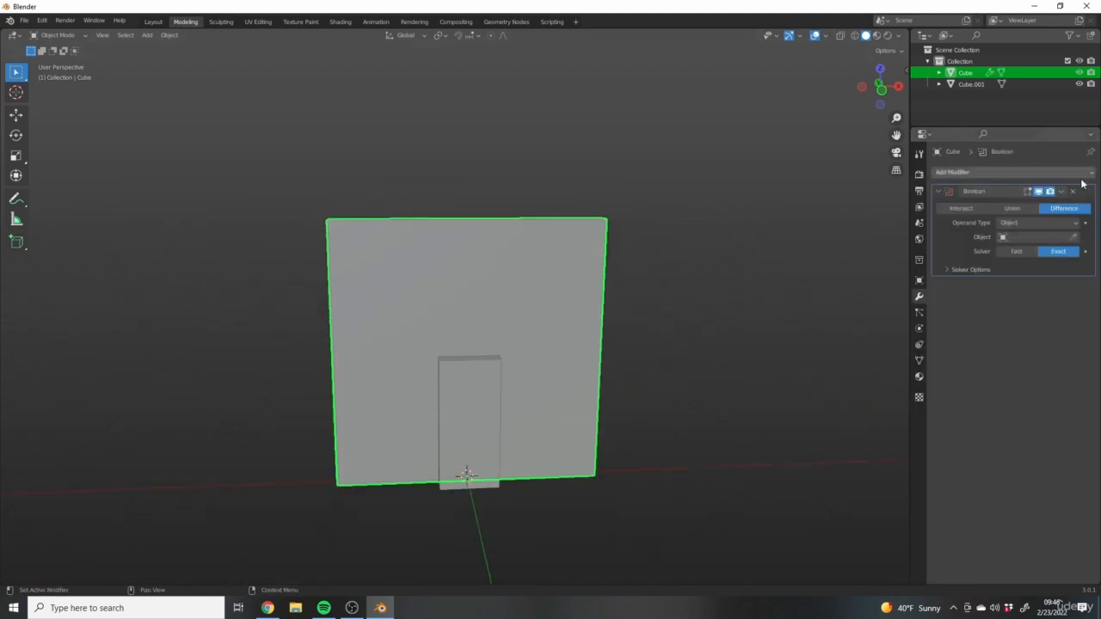
middle_drag(556, 242, 839, 206)
scroll(551, 245, up, 2)
shift+middle_drag(544, 245, 587, 235)
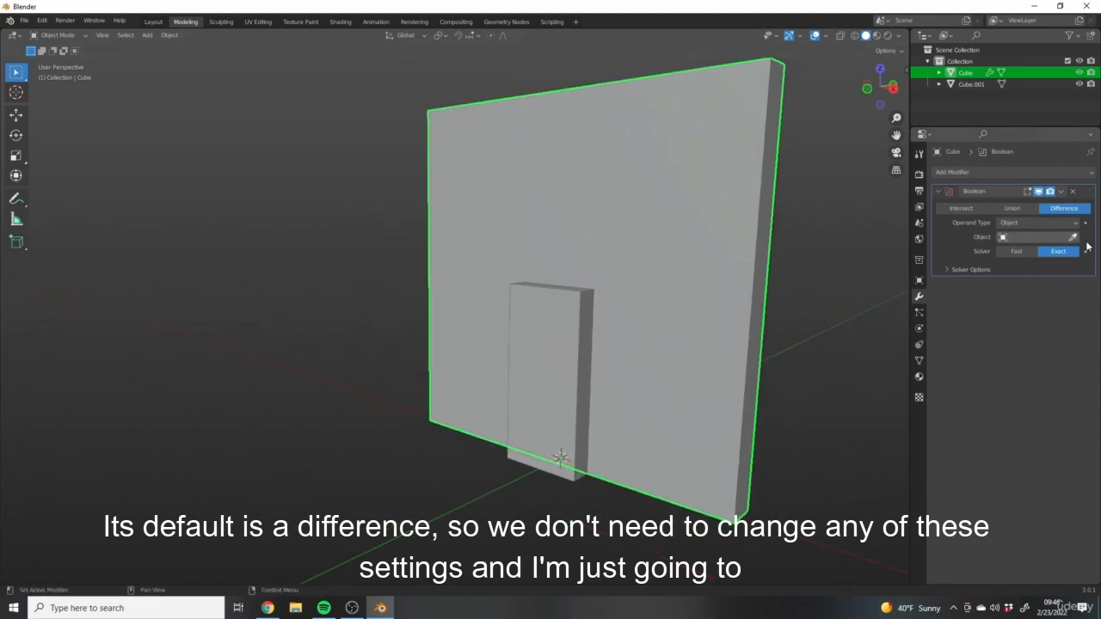
click(1073, 237)
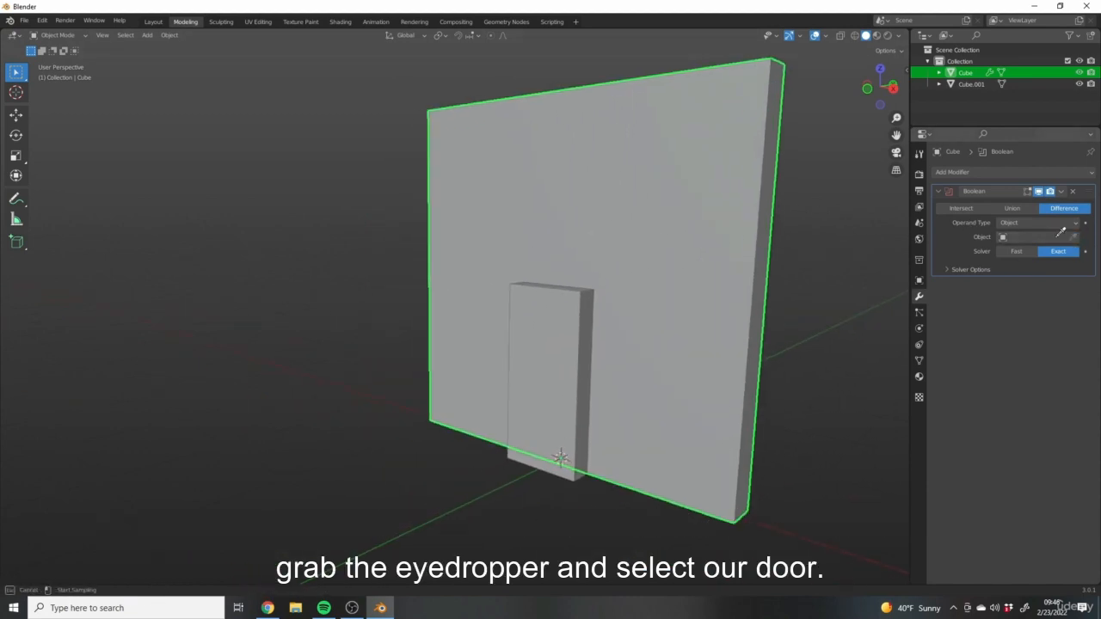
click(560, 302)
Step: Select the door cutter block, hide it in the viewport and inspect the doorway cut from several angles
middle_drag(560, 303, 558, 350)
click(557, 350)
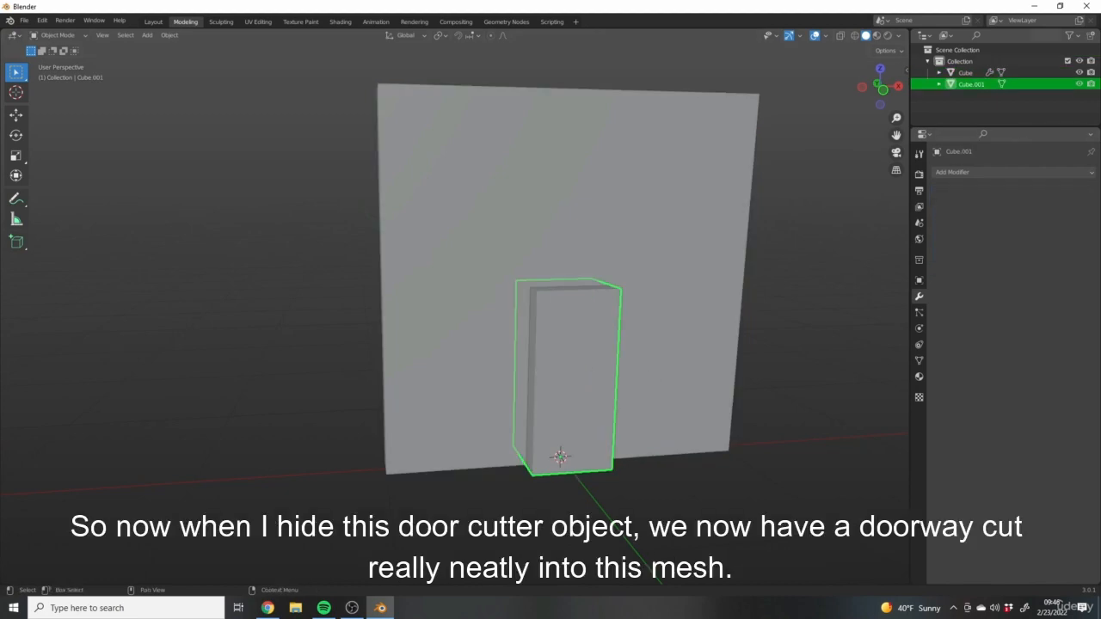
click(1080, 85)
middle_drag(490, 387, 588, 224)
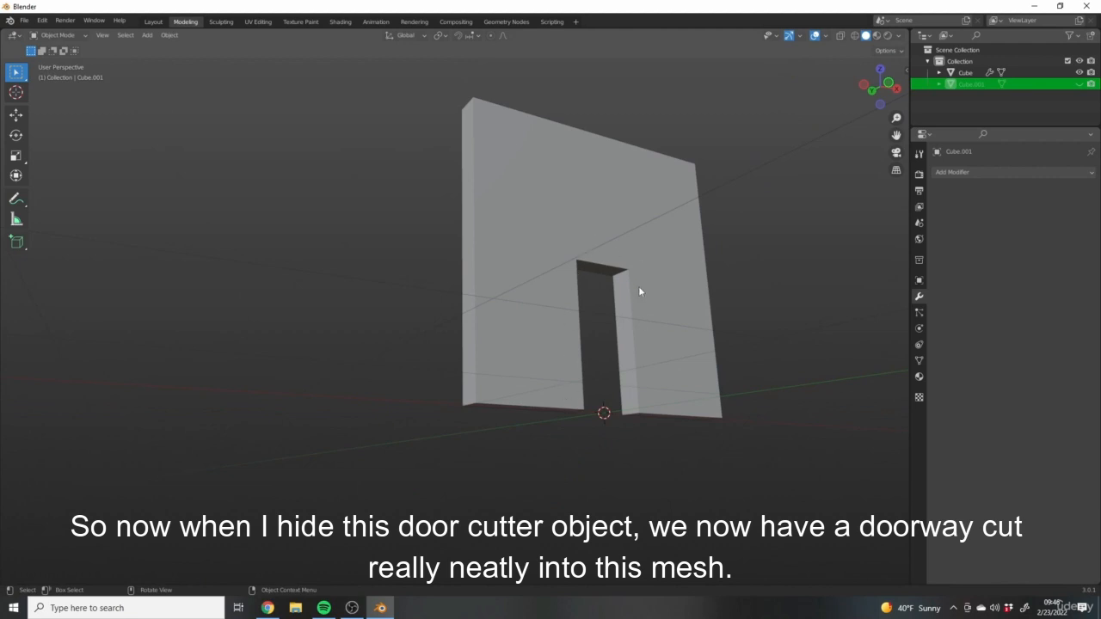
middle_drag(639, 289, 500, 263)
middle_drag(674, 309, 705, 267)
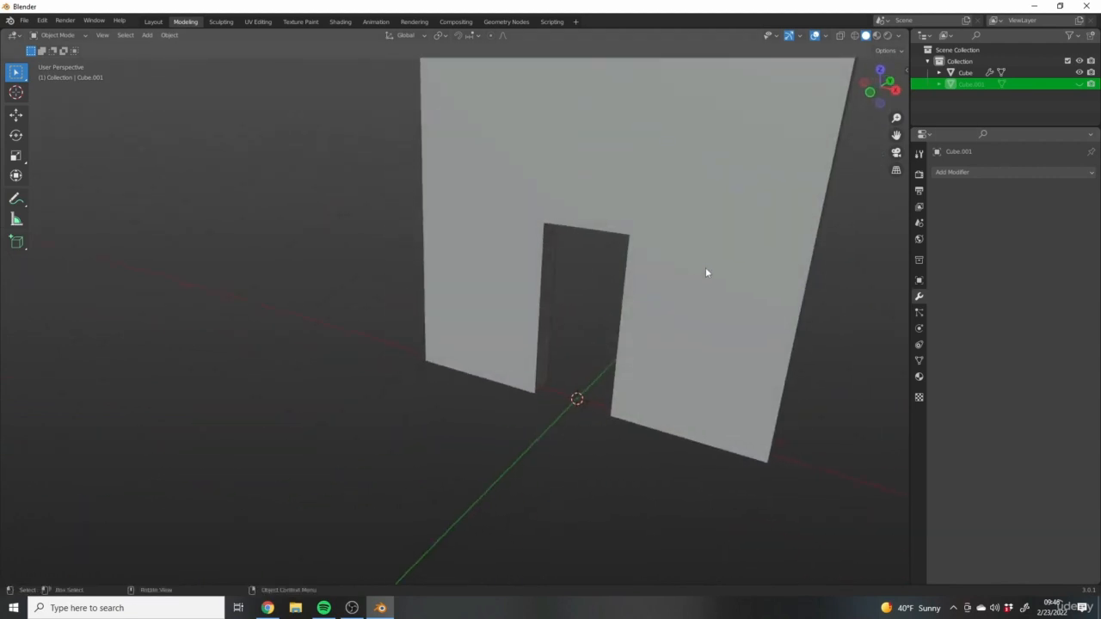
mouse_move(687, 201)
middle_down()
mouse_move(791, 344)
mouse_move(703, 209)
middle_up()
Step: Select the wall and briefly enter Edit Mode on its mesh, returning to Object Mode
click(676, 246)
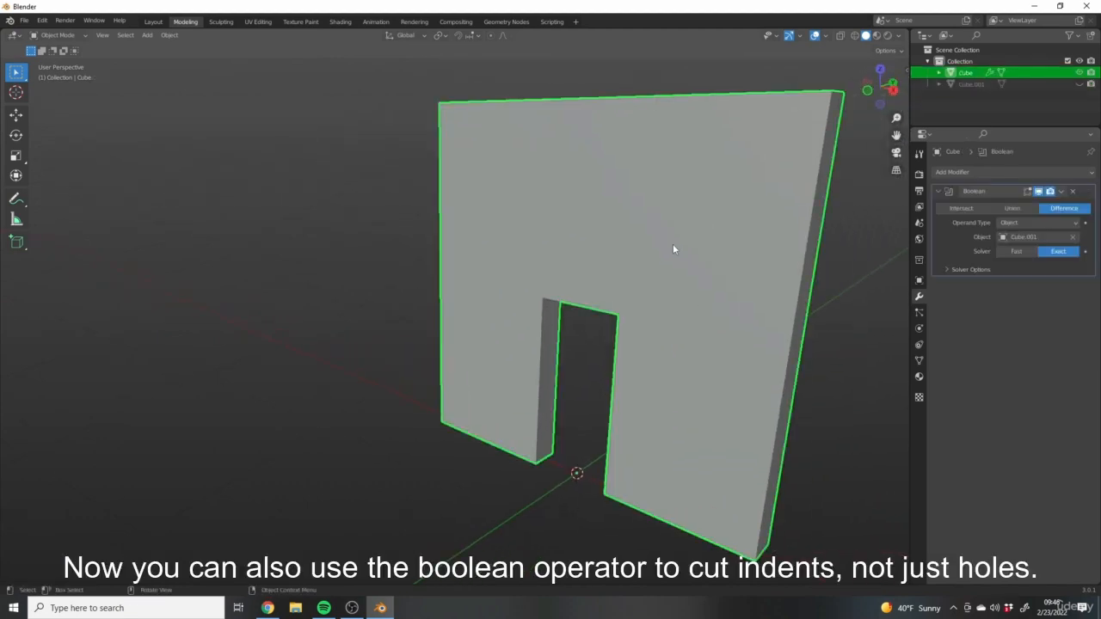
key(Tab)
middle_drag(675, 246, 747, 329)
key(Tab)
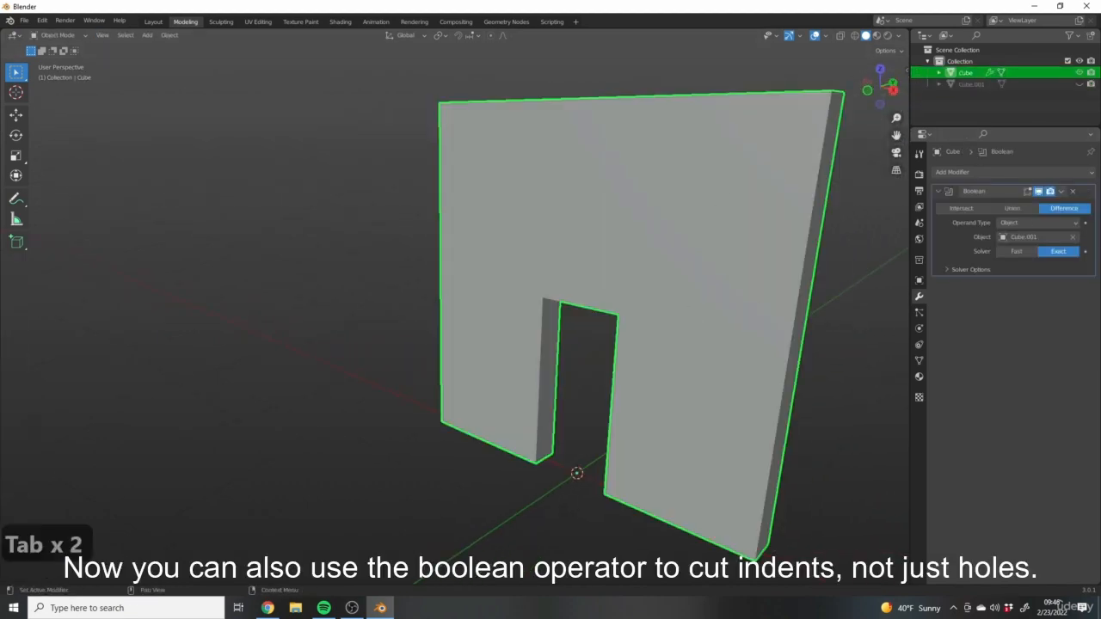
Step: Unhide the door block and, from top view, move it about 0.2 m along negative Y so it only partly penetrates the wall
click(1078, 83)
middle_drag(612, 369, 564, 361)
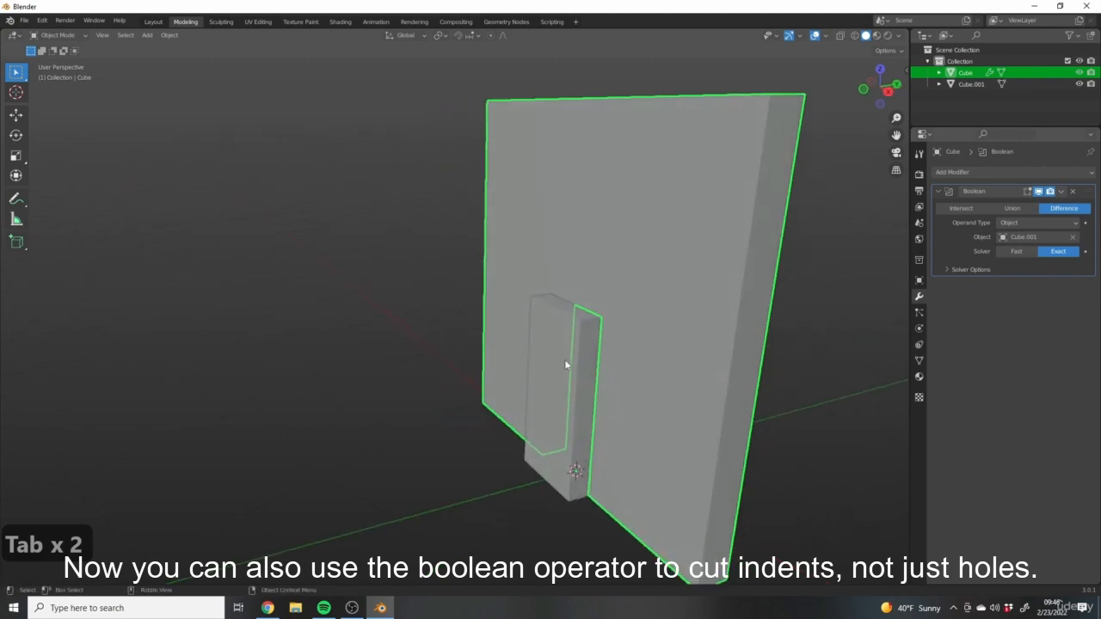
click(564, 362)
middle_drag(662, 334, 538, 219)
scroll(568, 378, up, 3)
key(KP_7)
scroll(516, 379, down, 2)
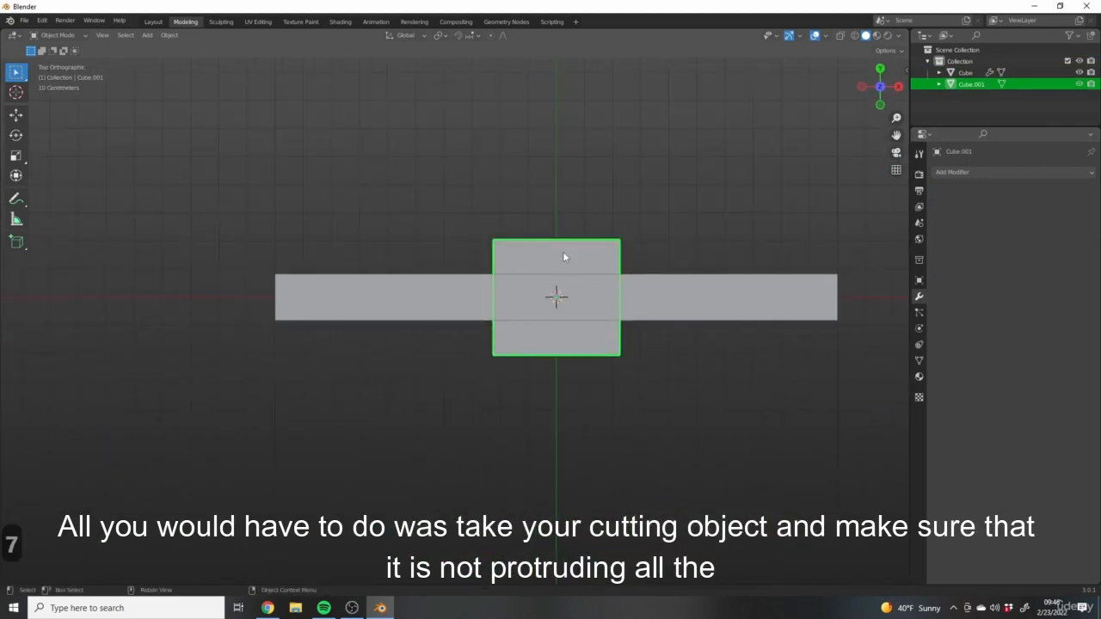
key(g)
key(y)
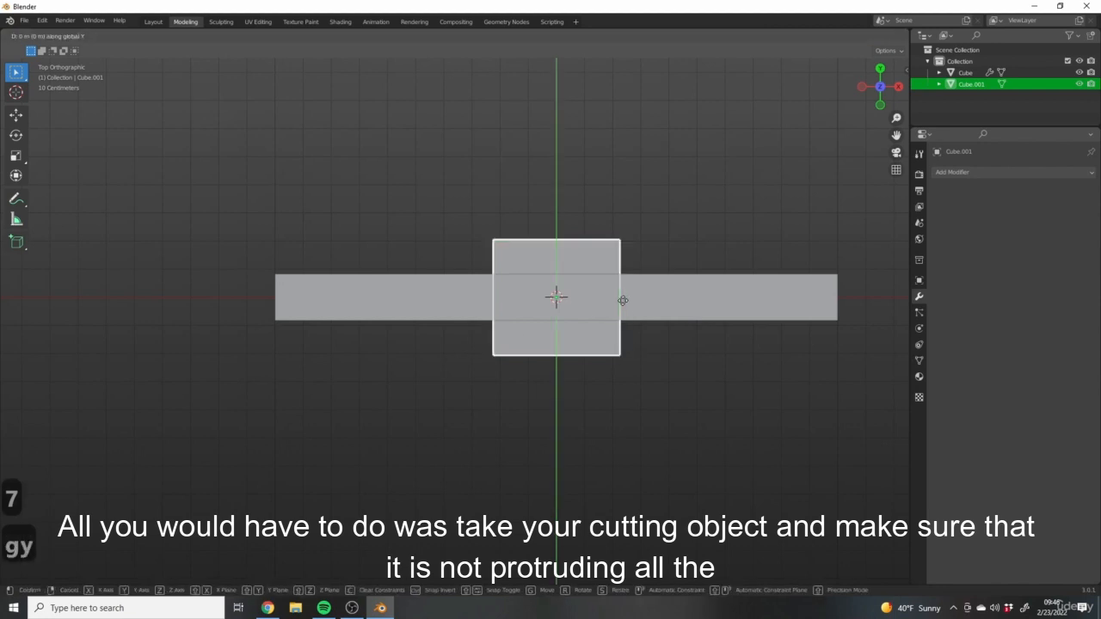
click(619, 354)
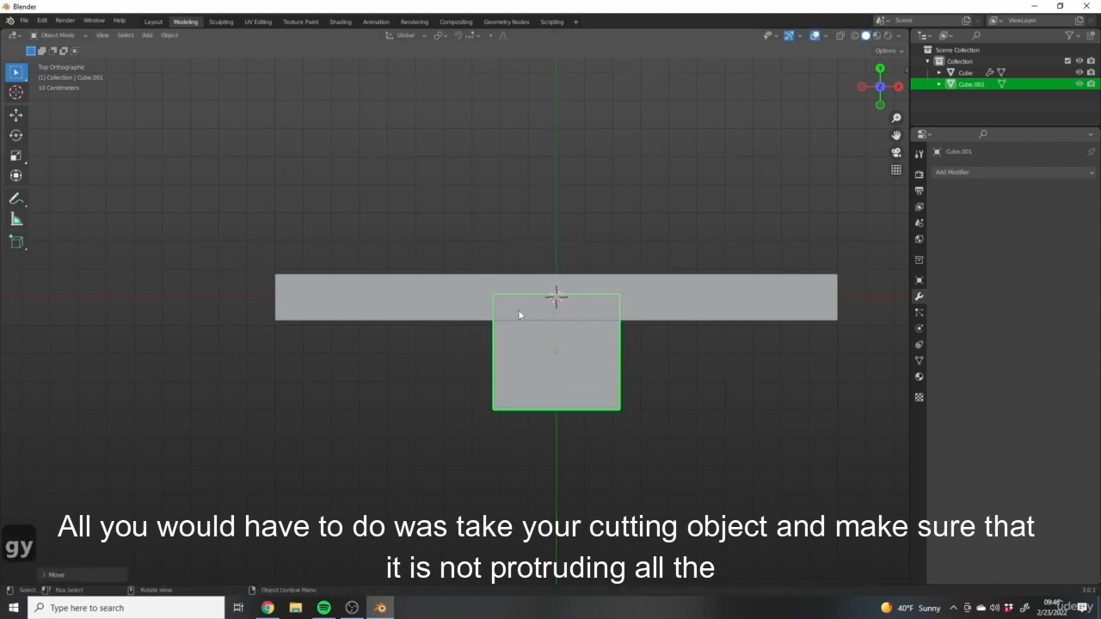
middle_drag(686, 466, 845, 299)
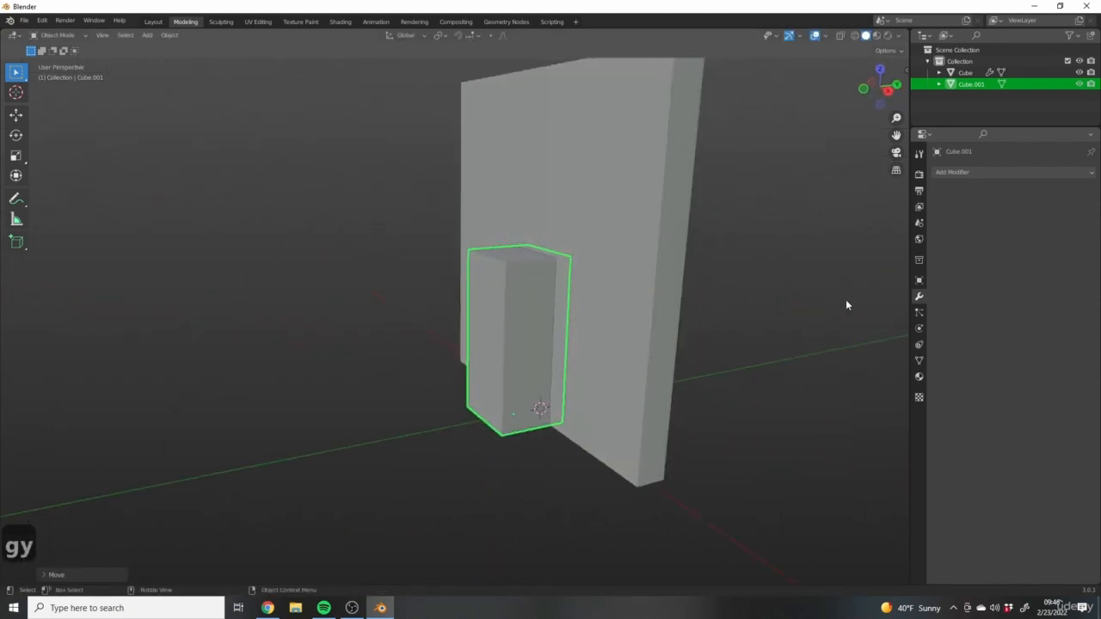
Step: Check the Boolean modifier on the wall, then select the door block and hide it to expose the indent
click(688, 251)
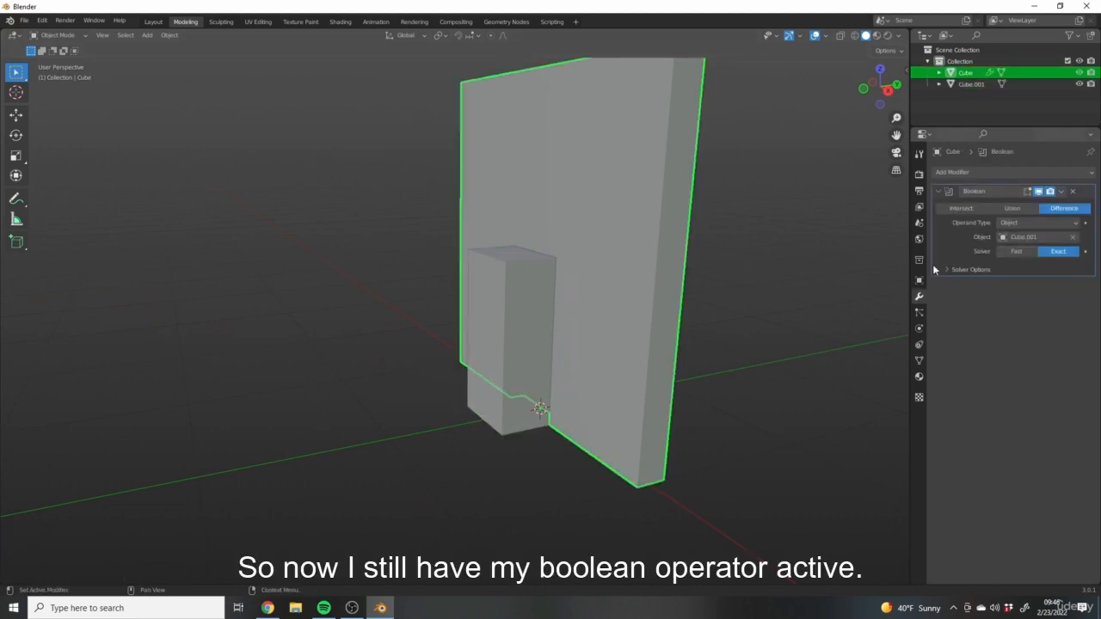
shift+middle_drag(629, 221, 706, 213)
click(580, 356)
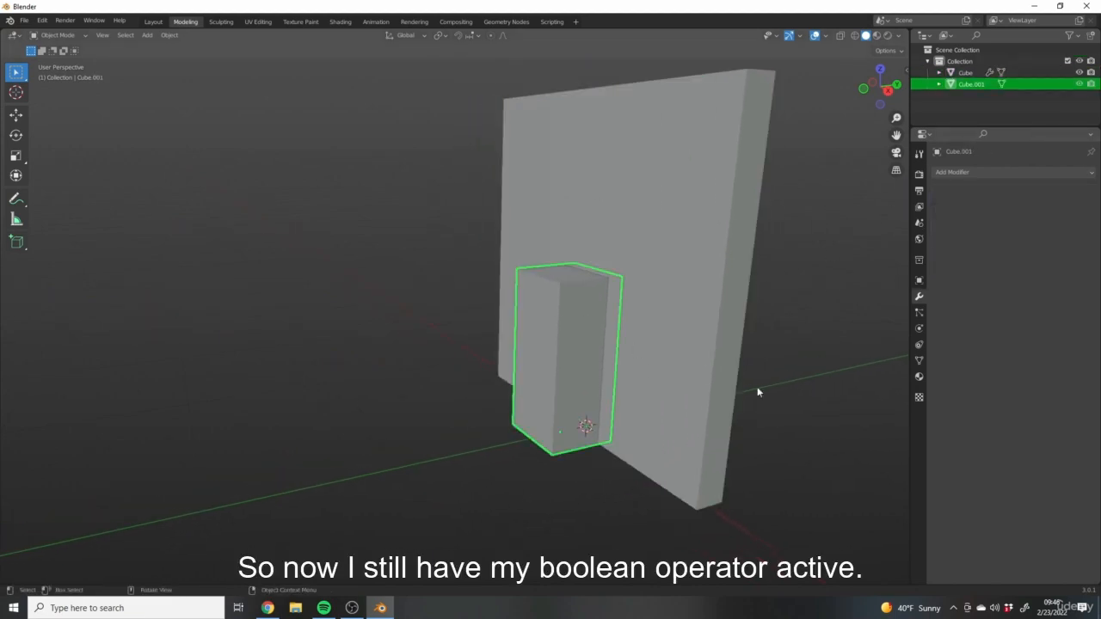
key(h)
mouse_move(658, 385)
middle_down()
mouse_move(648, 398)
mouse_move(625, 361)
mouse_move(628, 326)
mouse_move(582, 344)
mouse_move(668, 327)
mouse_move(588, 301)
mouse_move(631, 358)
mouse_move(594, 373)
mouse_move(687, 336)
middle_up()
Step: Change an option in the viewport's solid shading settings and examine the indent in the wall
click(899, 35)
click(840, 293)
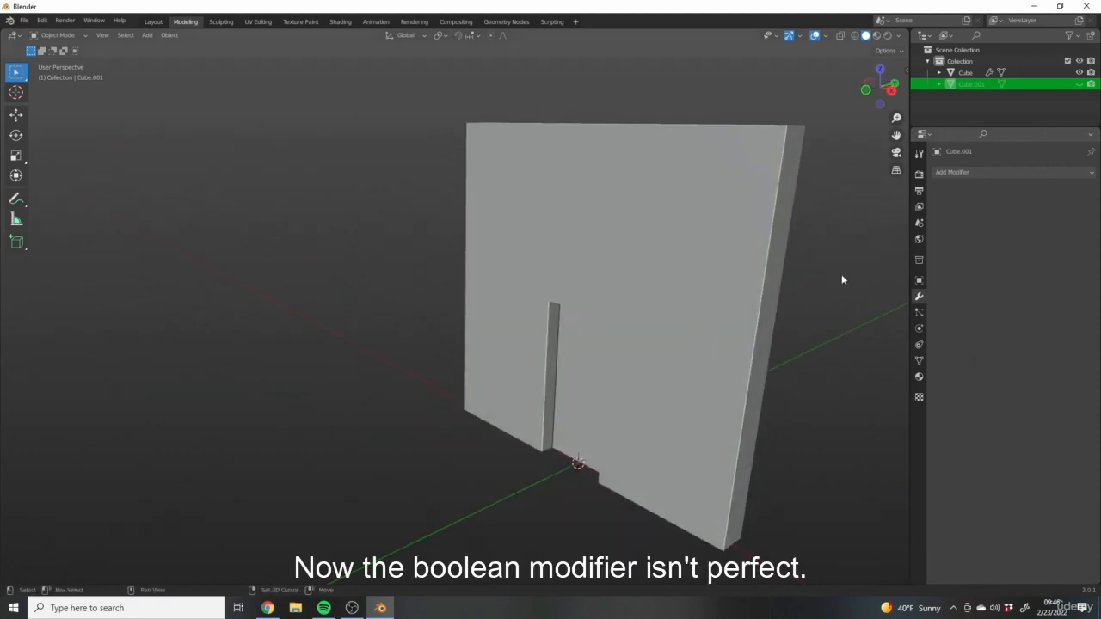
middle_drag(702, 328, 670, 359)
key(Tab)
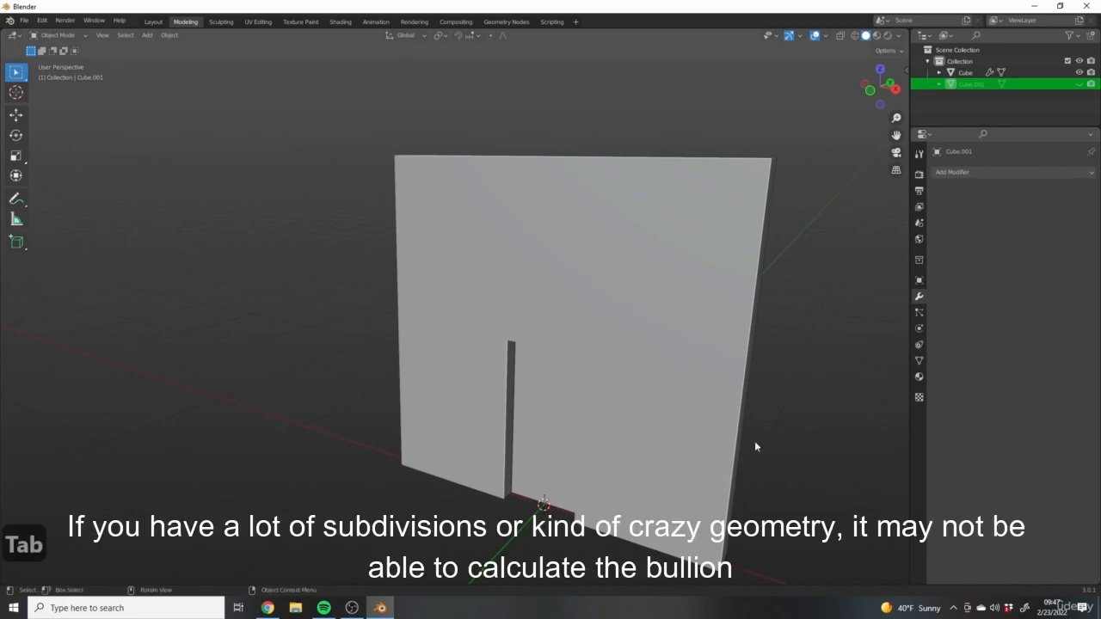
middle_drag(475, 353, 560, 233)
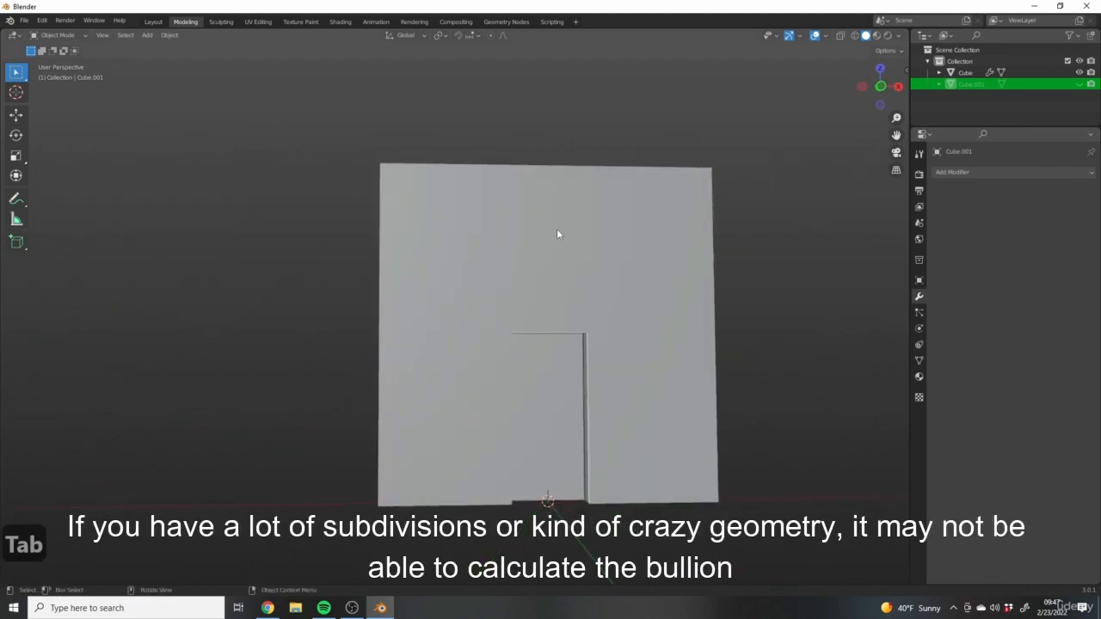
Step: Select the wall, enter Edit Mode and set its Boolean modifier's solver to Fast
click(559, 233)
key(Tab)
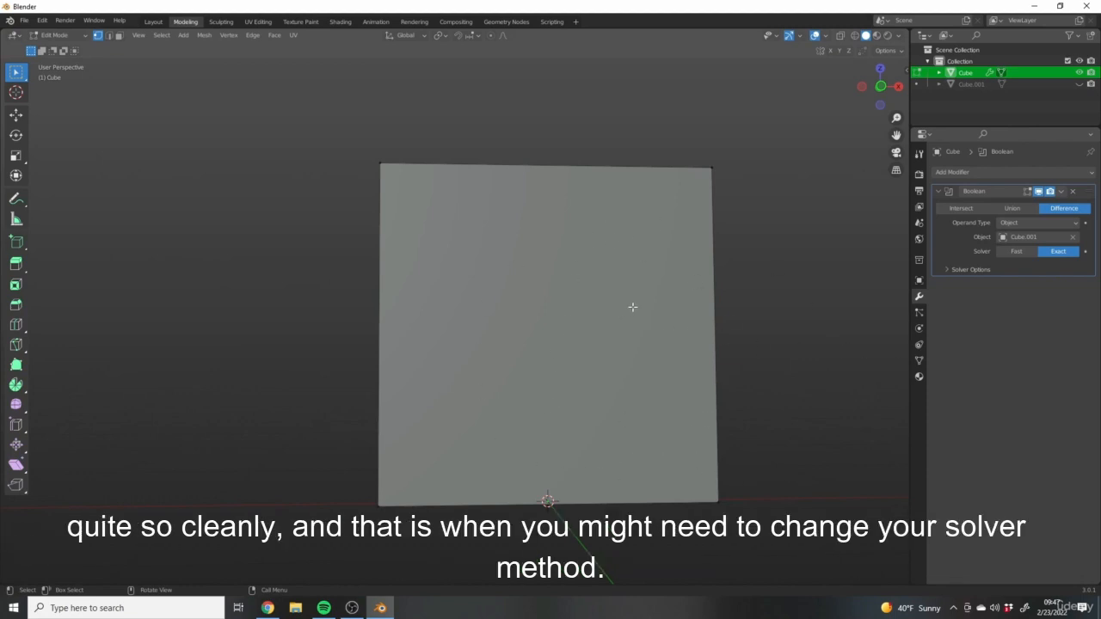
click(1058, 252)
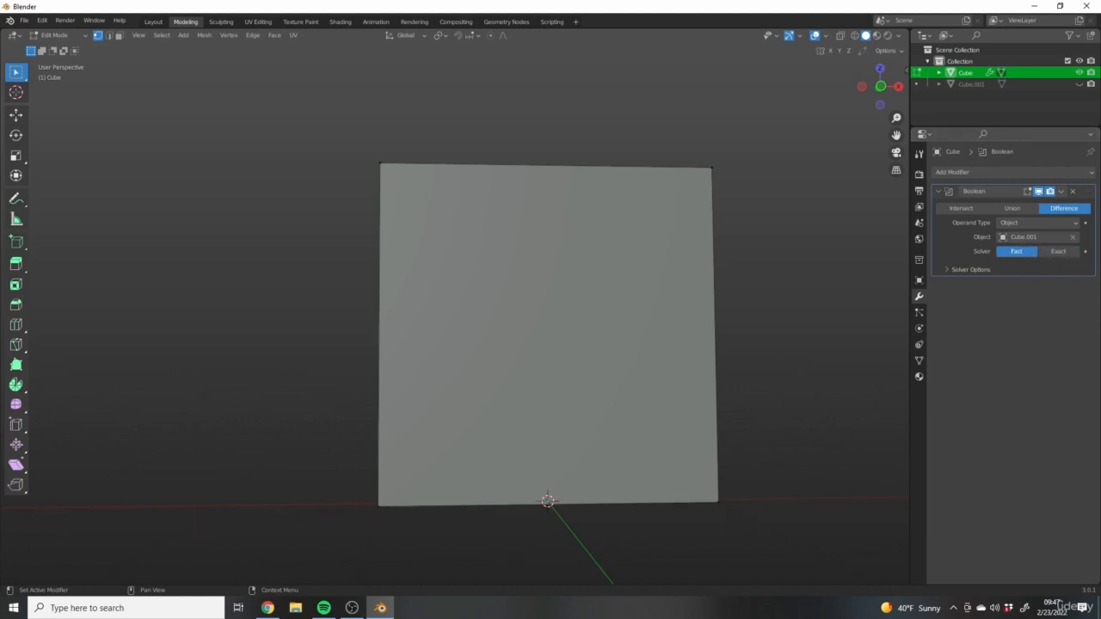
middle_drag(654, 279, 679, 383)
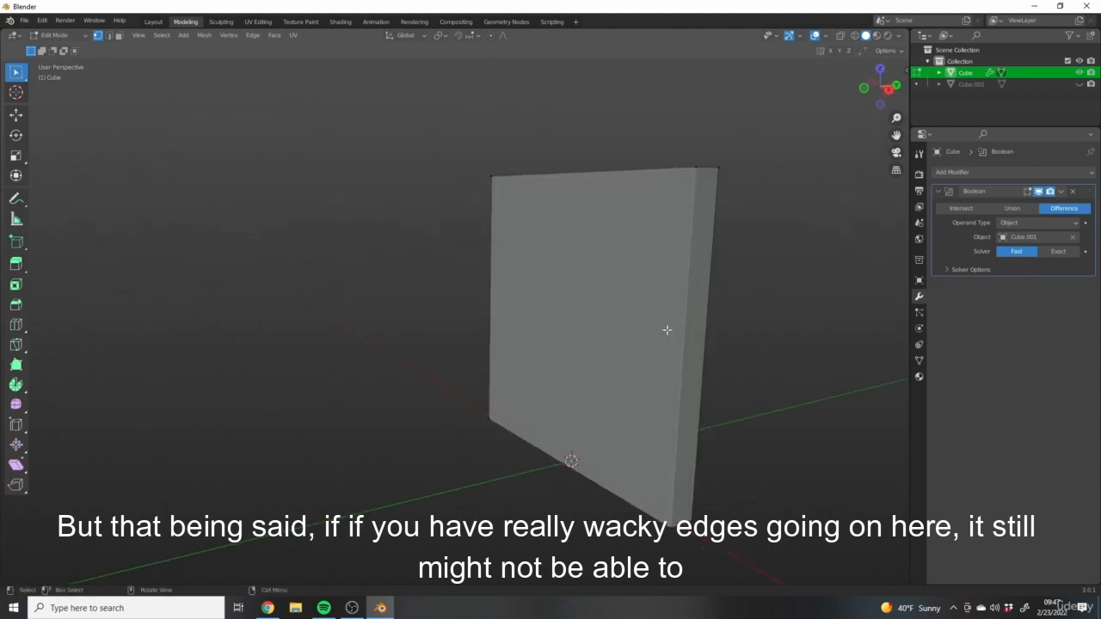
Step: Leave the wall's Edit Mode, unhide the door block and select it
middle_drag(559, 285, 718, 257)
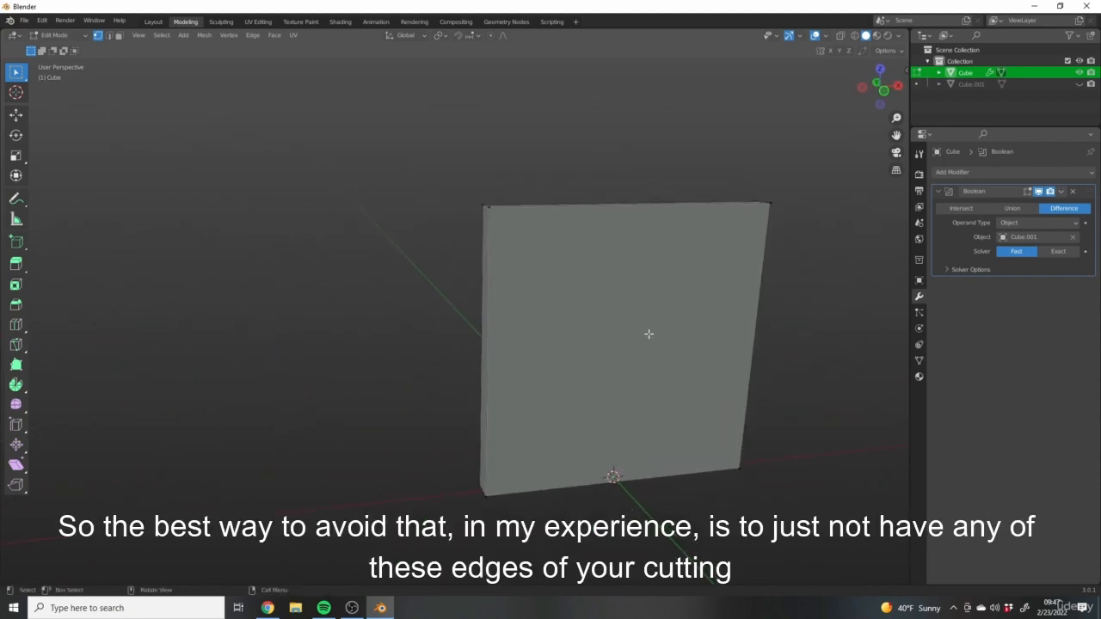
middle_drag(649, 334, 621, 351)
key(Tab)
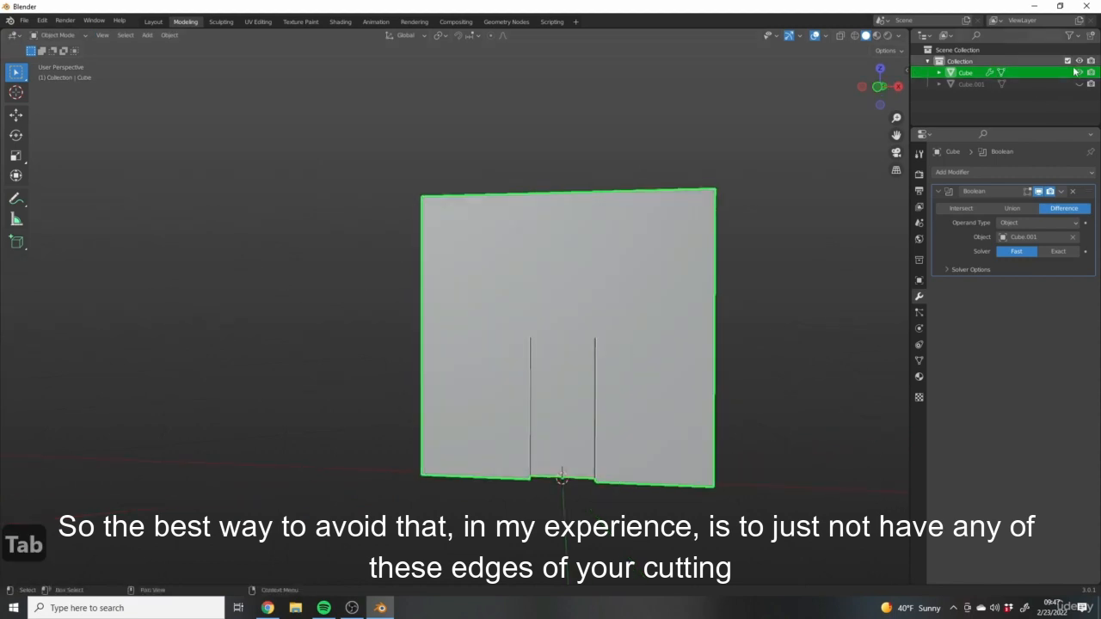
click(1079, 83)
scroll(493, 310, up, 3)
middle_drag(493, 309, 482, 345)
click(465, 352)
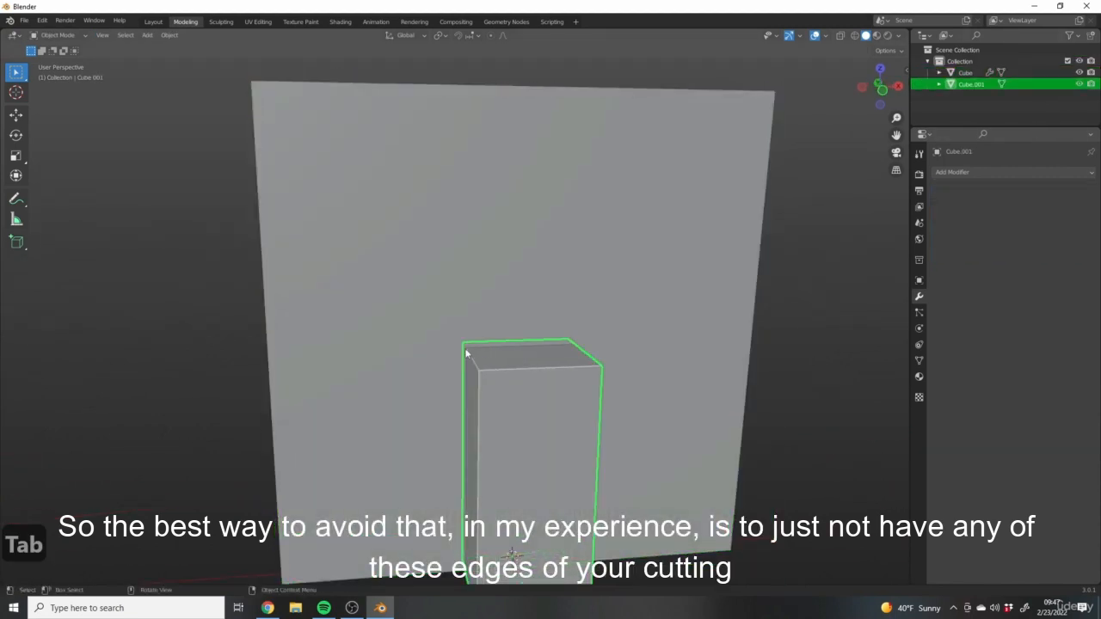
middle_drag(639, 349, 582, 344)
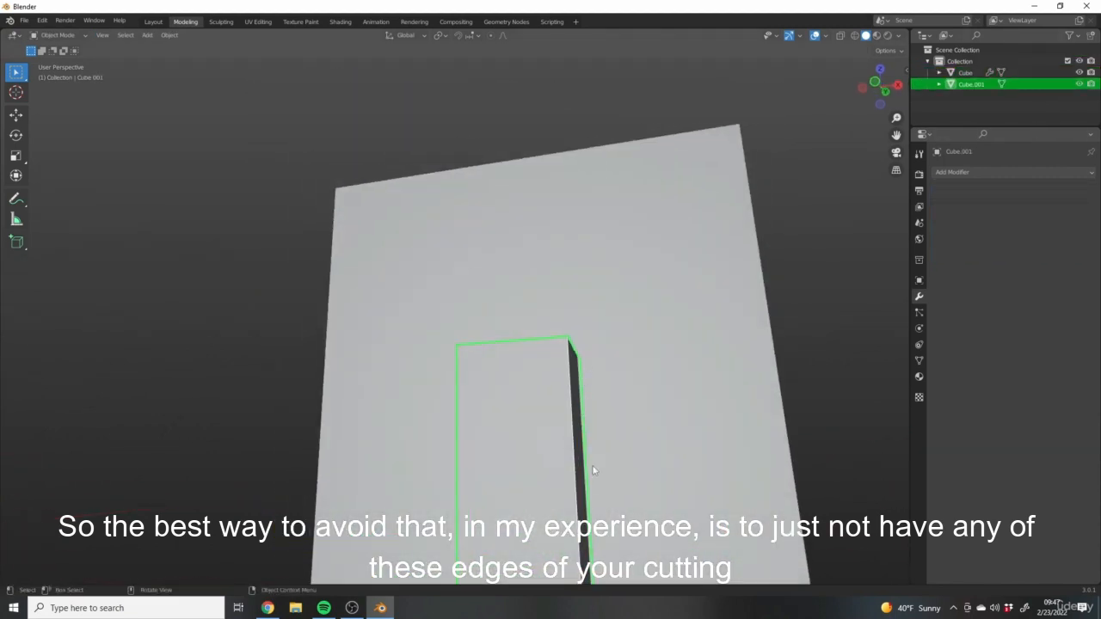
middle_drag(608, 392, 570, 114)
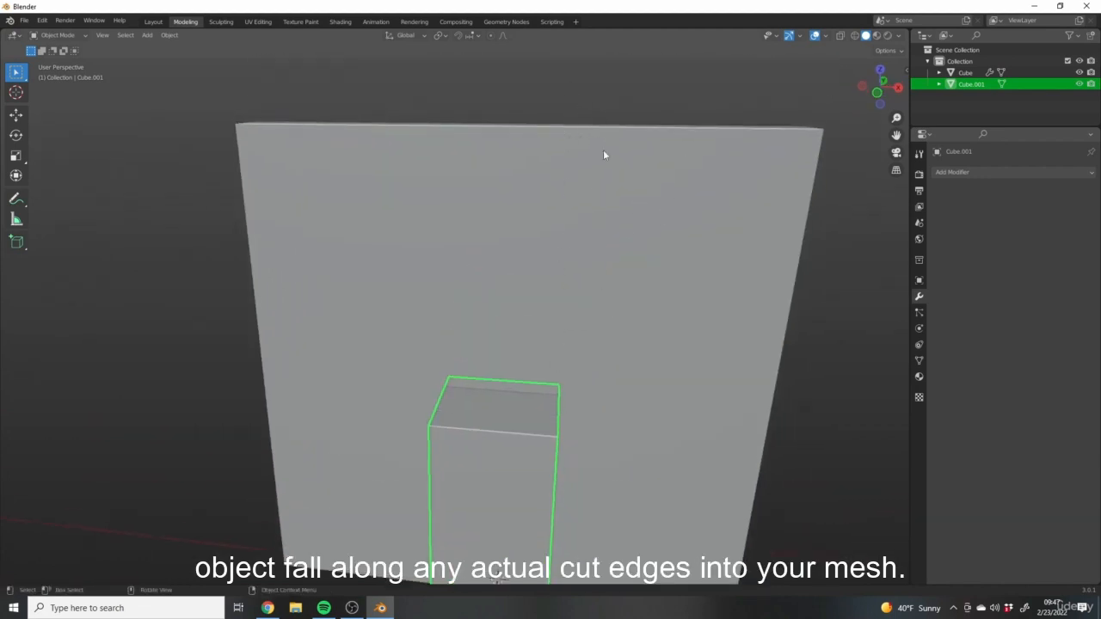
Step: Add a vertical loop cut to the wall in Edit Mode and slide it in line with the door block's side edge
click(548, 208)
middle_drag(548, 208, 602, 209)
key(Tab)
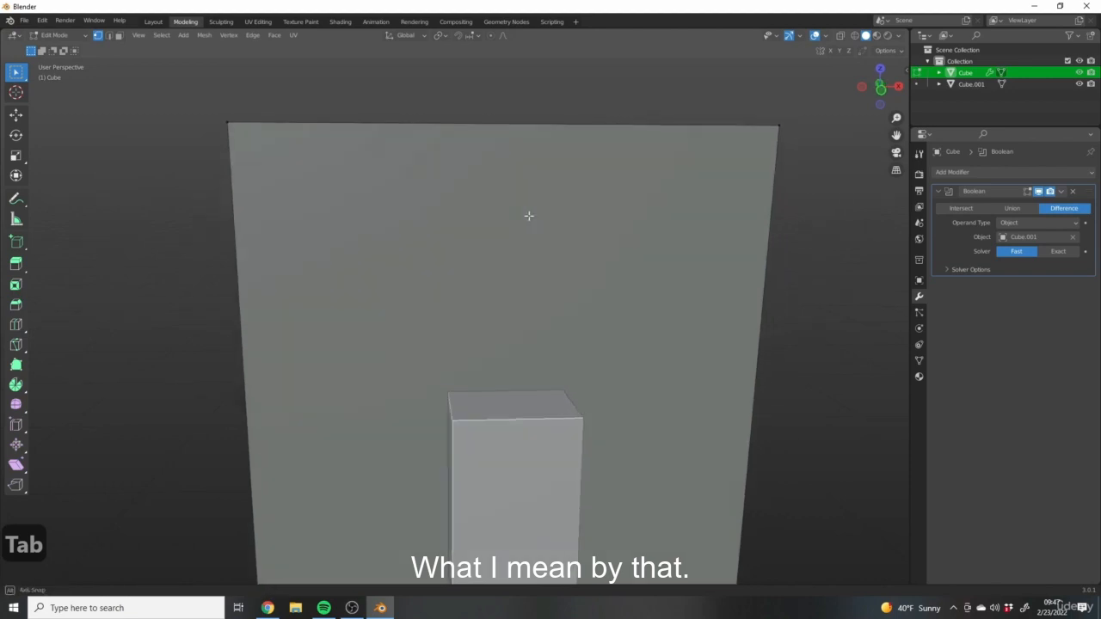
key(ctrl+r)
key(ctrl+t)
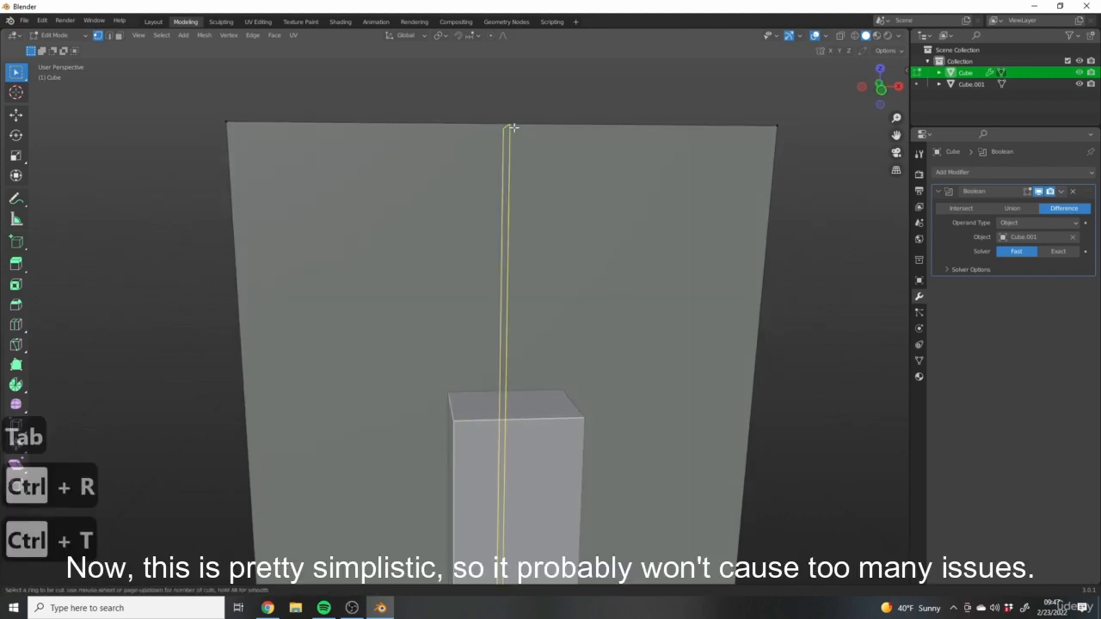
click(507, 127)
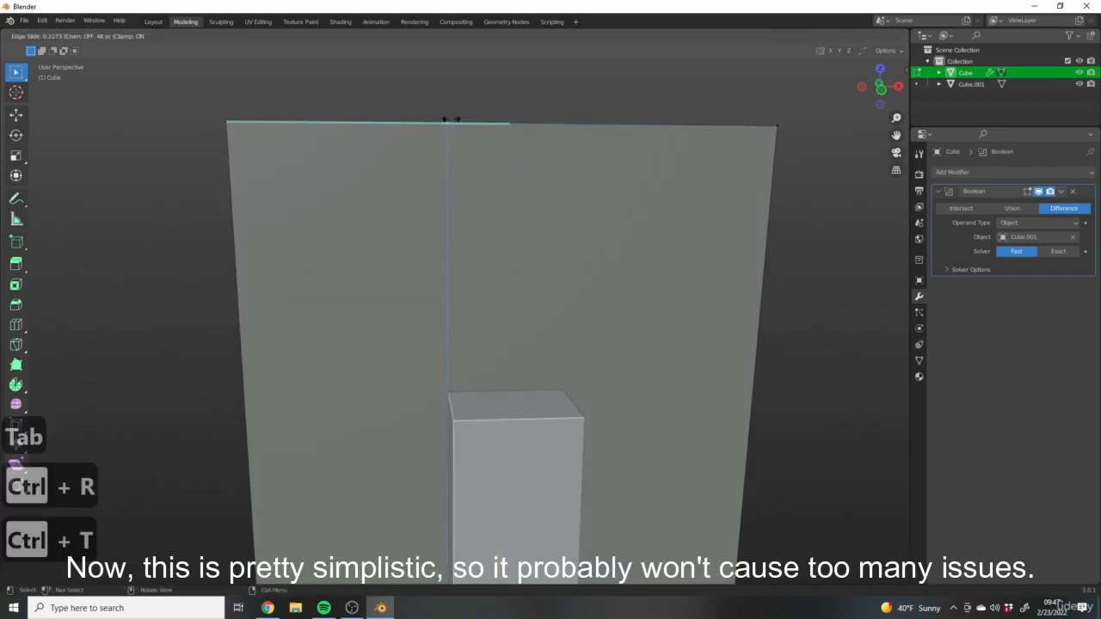
click(451, 119)
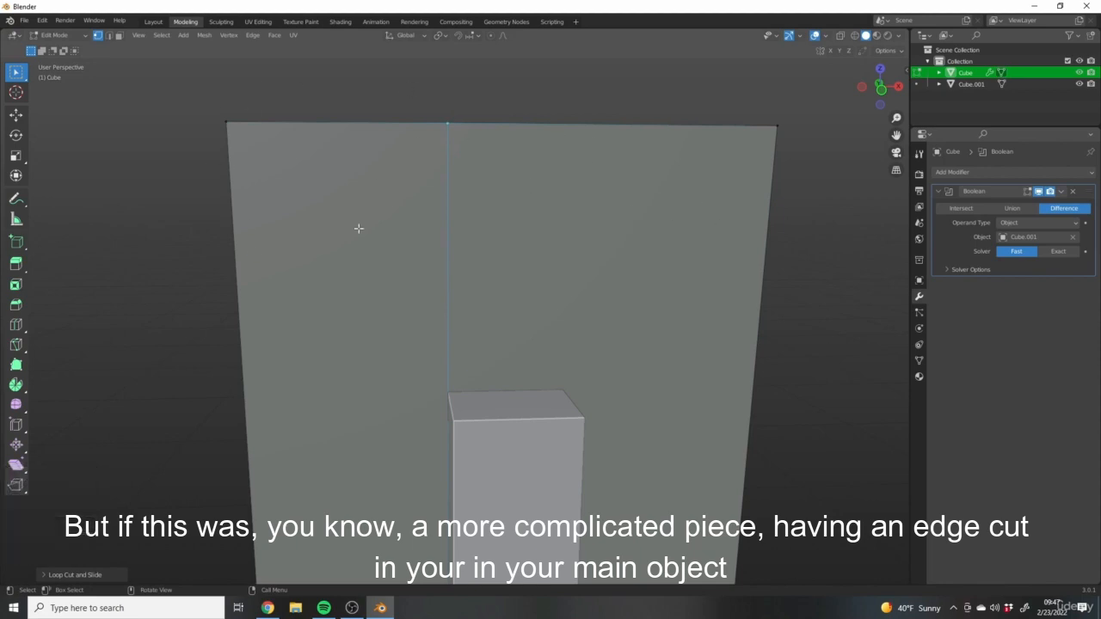
Step: Examine where the wall's vertical edge loop meets the upper corner of the door block
middle_drag(566, 285, 525, 297)
scroll(473, 433, up, 2)
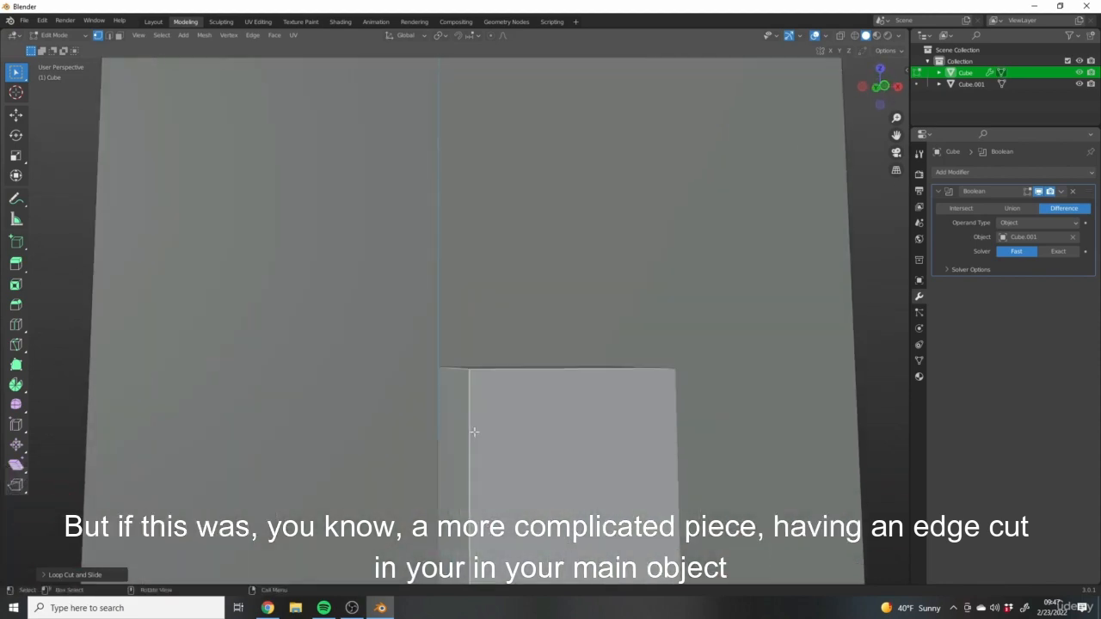
middle_drag(474, 433, 478, 389)
scroll(521, 179, down, 3)
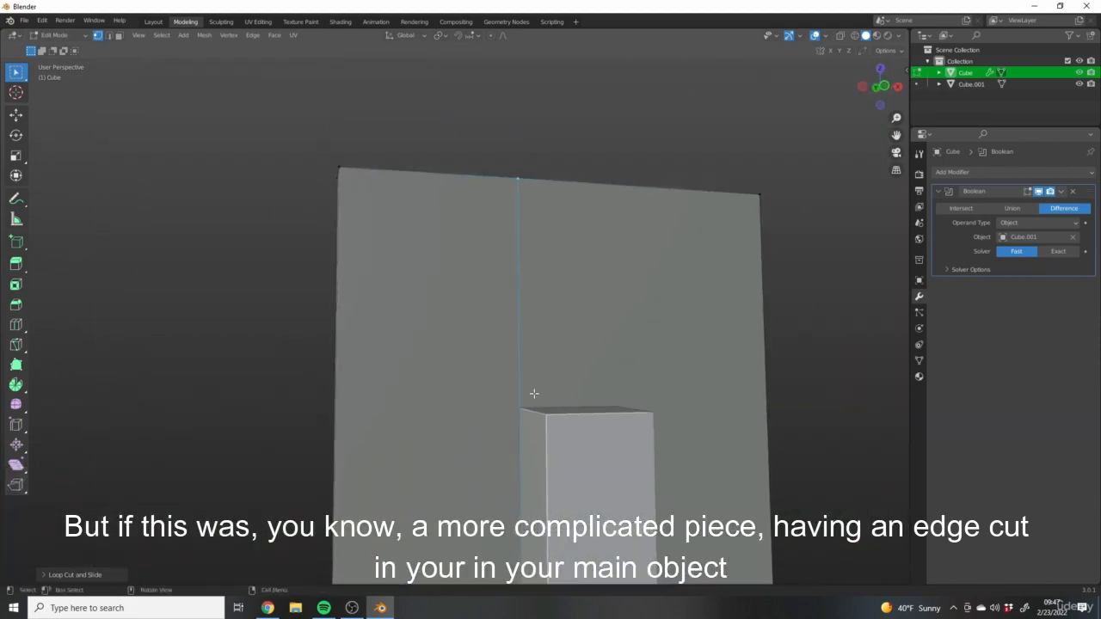
key(Tab)
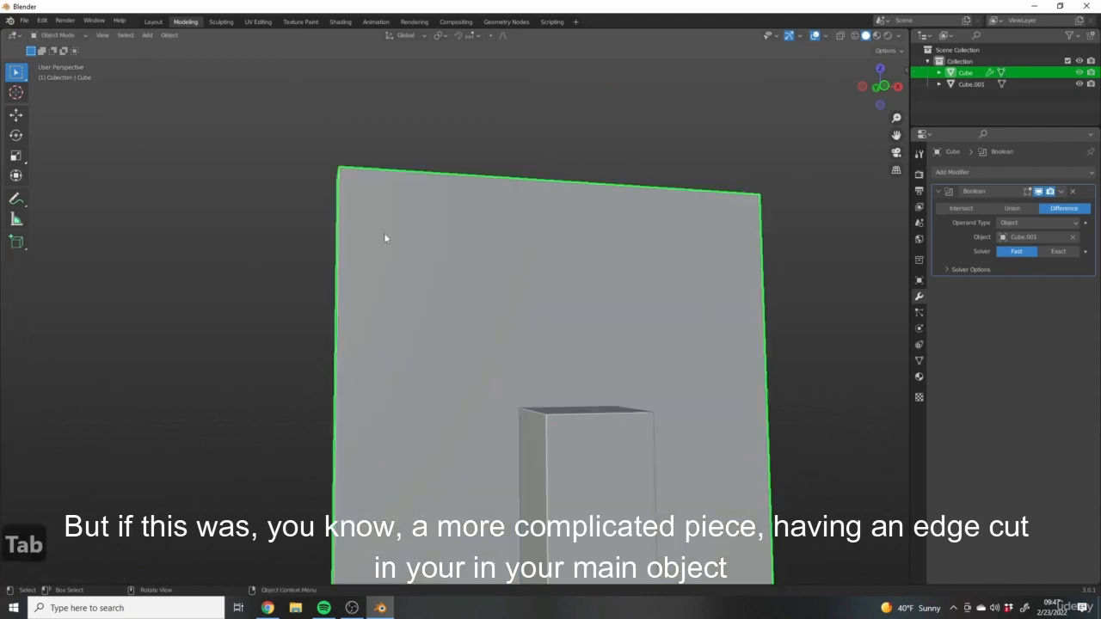
key(Tab)
scroll(498, 395, up, 6)
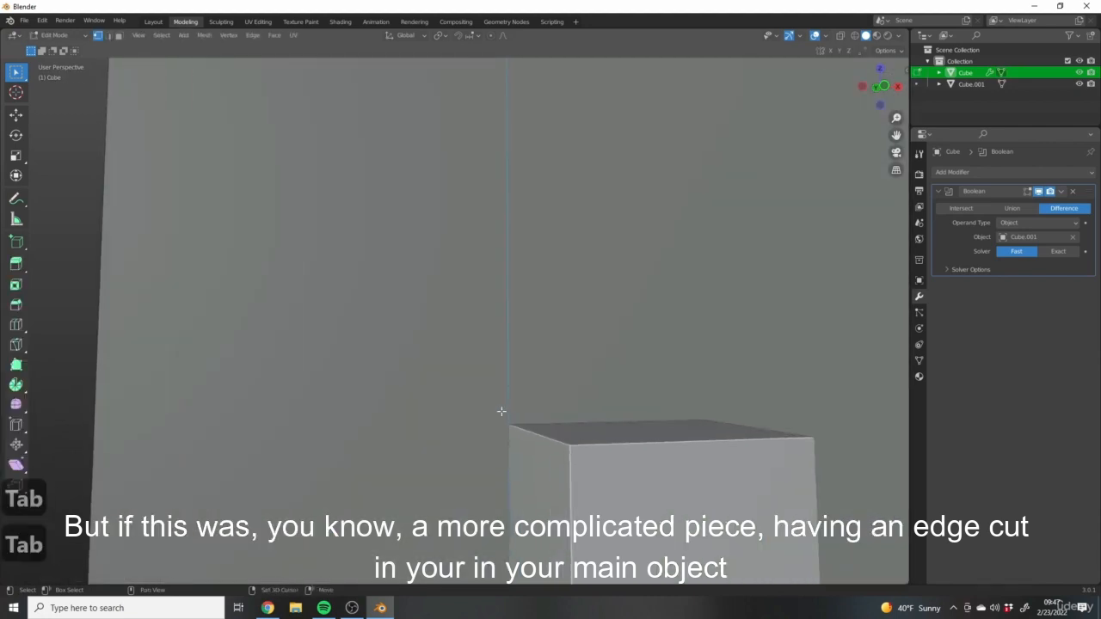
middle_drag(519, 159, 512, 323)
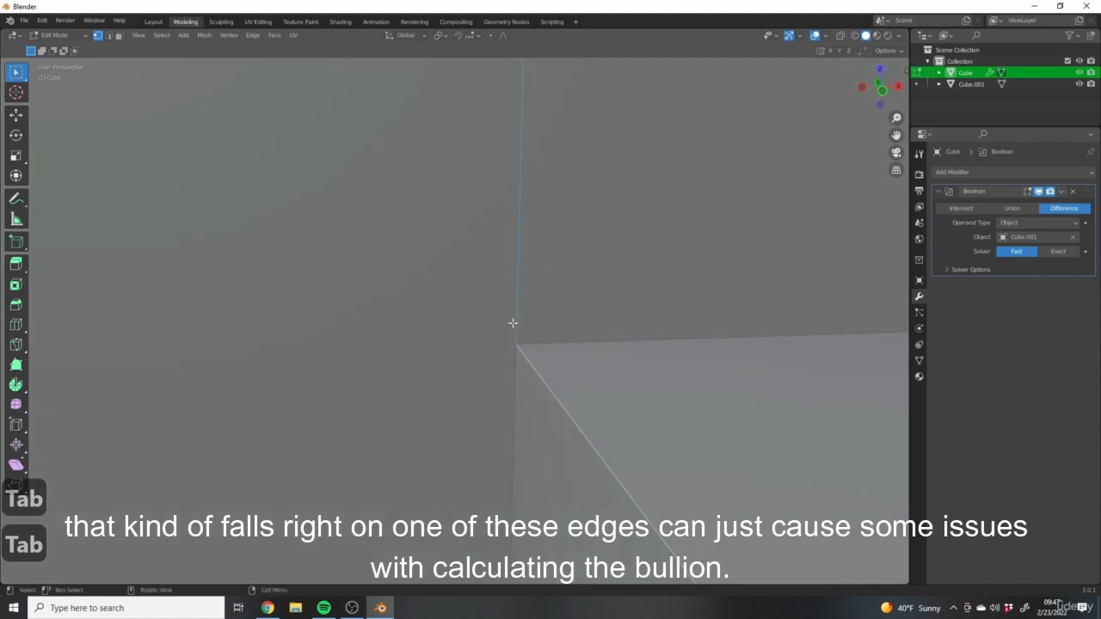
scroll(512, 404, down, 6)
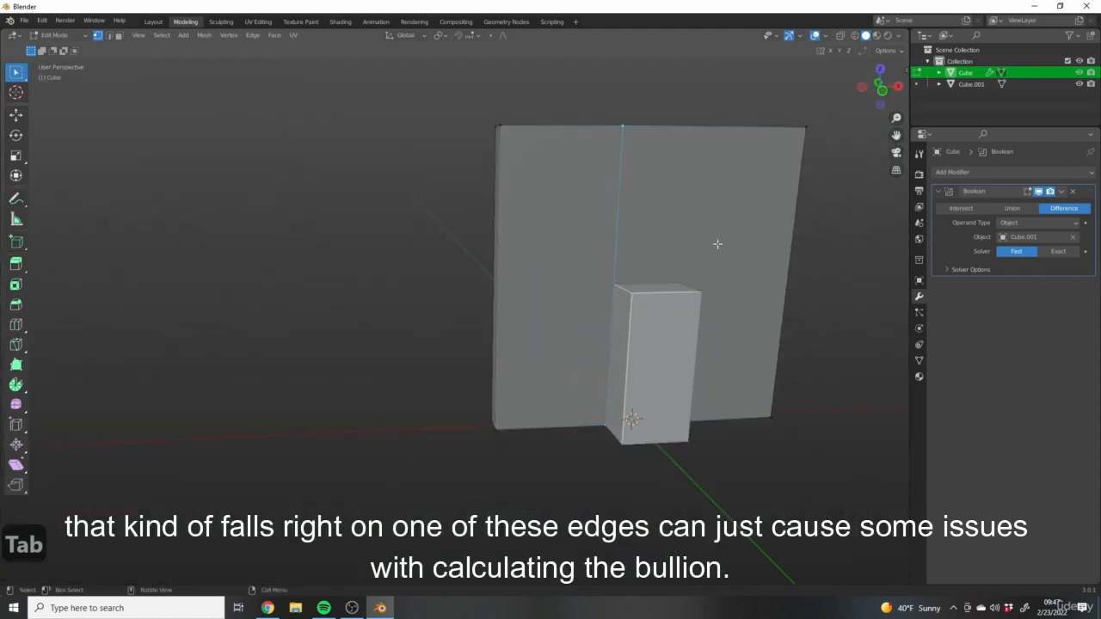
Step: Leave Edit Mode, hide the door block and examine the cut in the wall
middle_drag(535, 199, 568, 399)
key(Tab)
click(566, 401)
key(h)
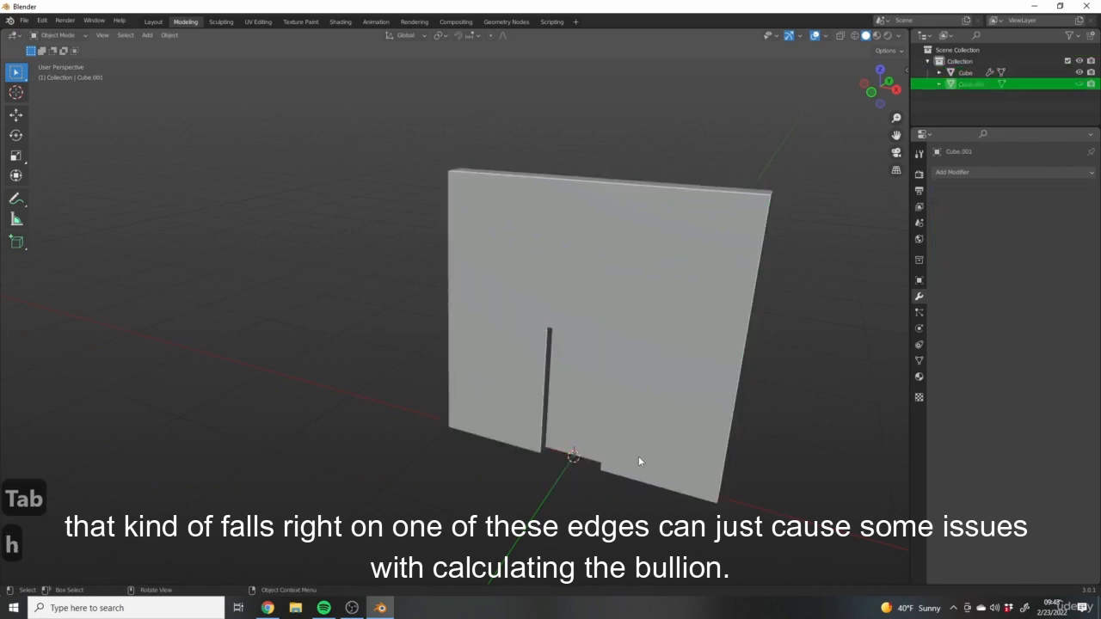
middle_drag(638, 462, 574, 364)
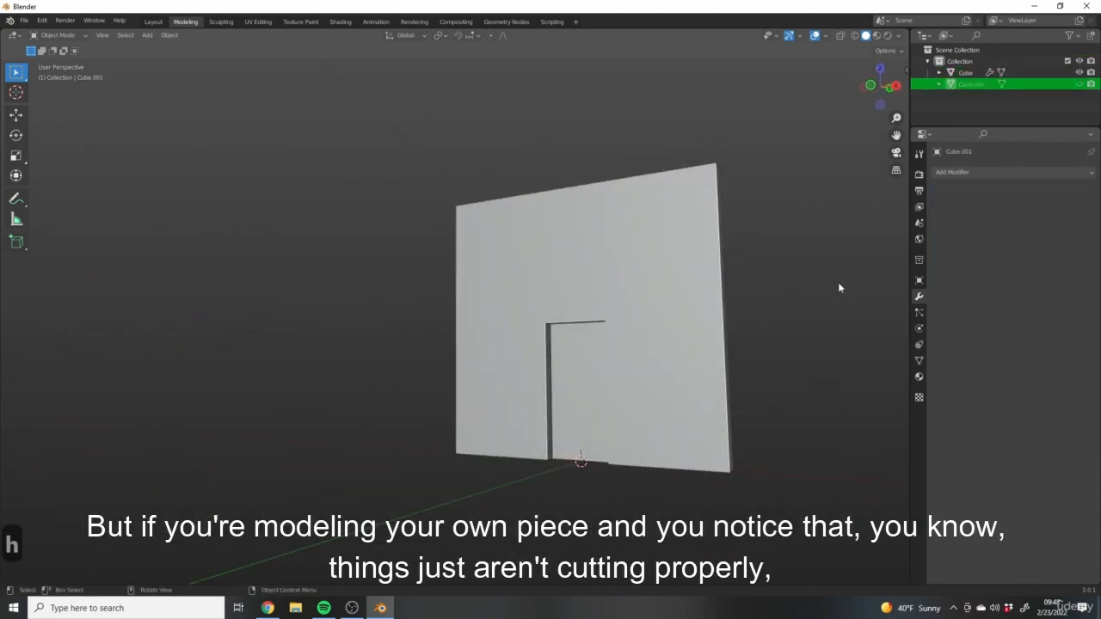
key(h)
Step: Select the wall and enter Edit Mode to inspect its loop cut
click(628, 241)
scroll(572, 295, up, 5)
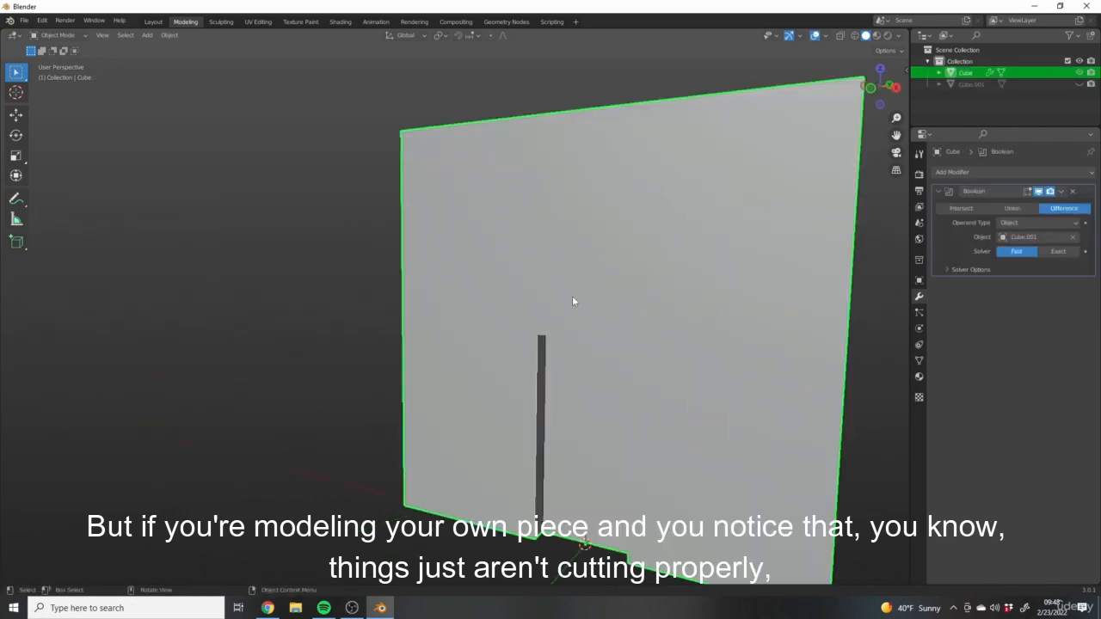
key(Tab)
scroll(628, 320, down, 4)
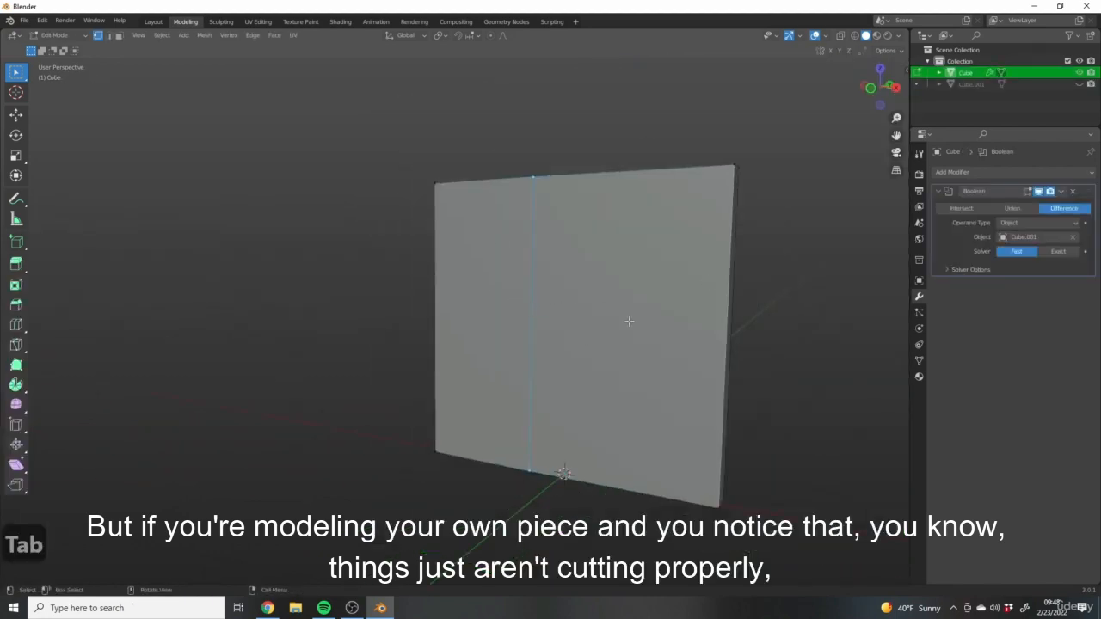
middle_drag(621, 270, 520, 249)
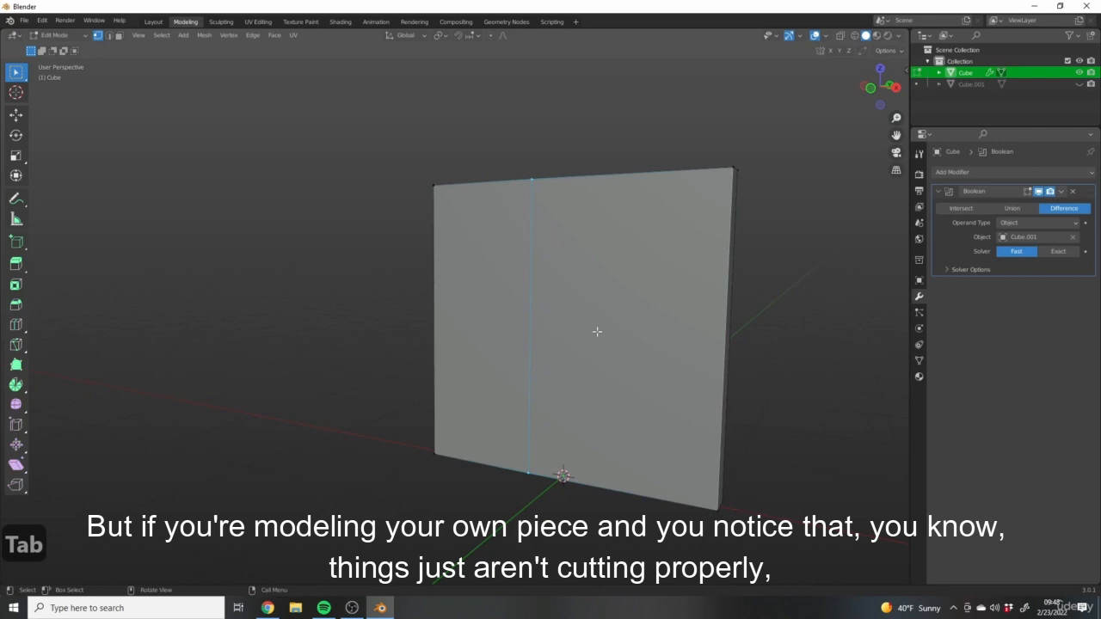
Step: Switch the viewport to wireframe shading and examine the wall's edges
key(z)
mouse_move(597, 332)
middle_down()
mouse_move(617, 317)
mouse_move(565, 228)
middle_up()
click(709, 320)
scroll(519, 342, up, 4)
key(z)
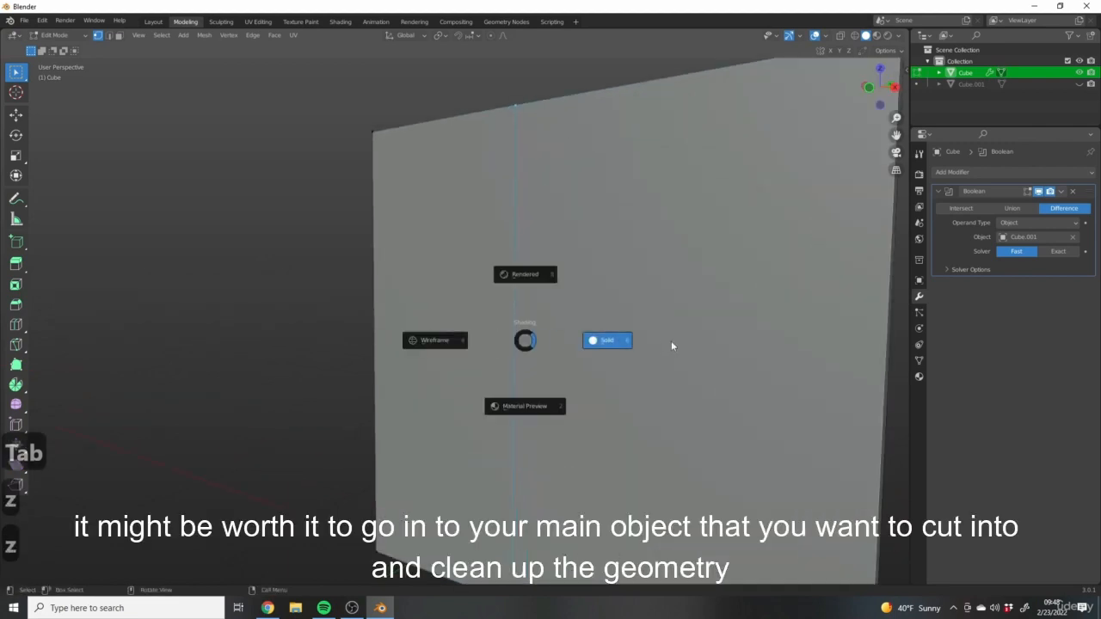
click(435, 339)
scroll(507, 170, down, 4)
shift+middle_drag(553, 175, 518, 247)
middle_drag(535, 211, 583, 227)
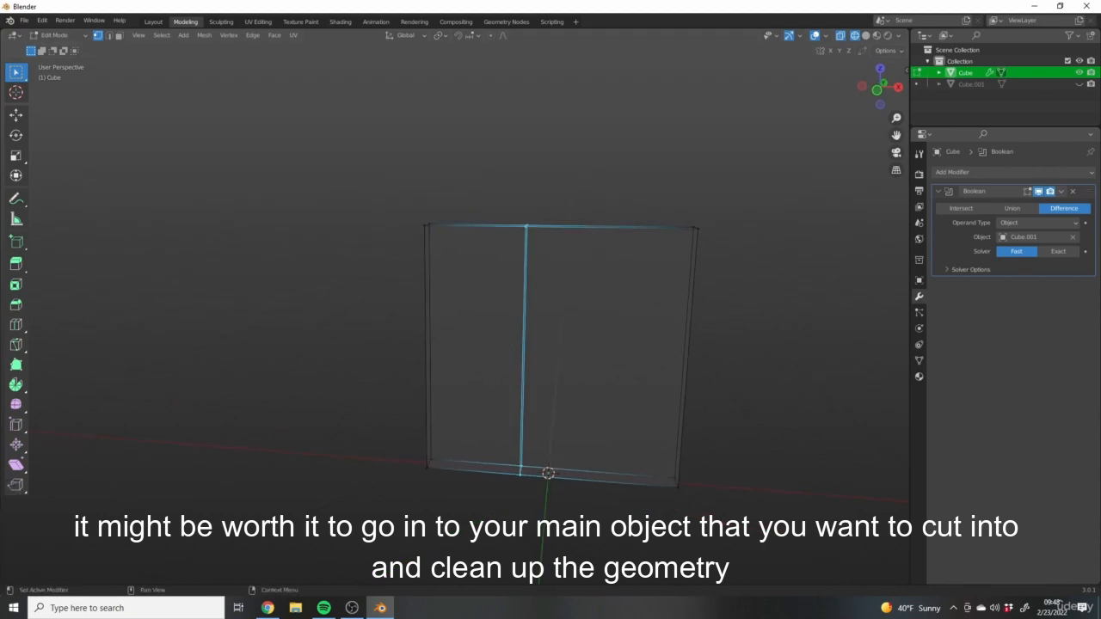
mouse_move(642, 258)
middle_down()
mouse_move(791, 298)
mouse_move(757, 281)
middle_up()
Step: Return the viewport to solid shading and unhide the door block
key(z)
click(1079, 84)
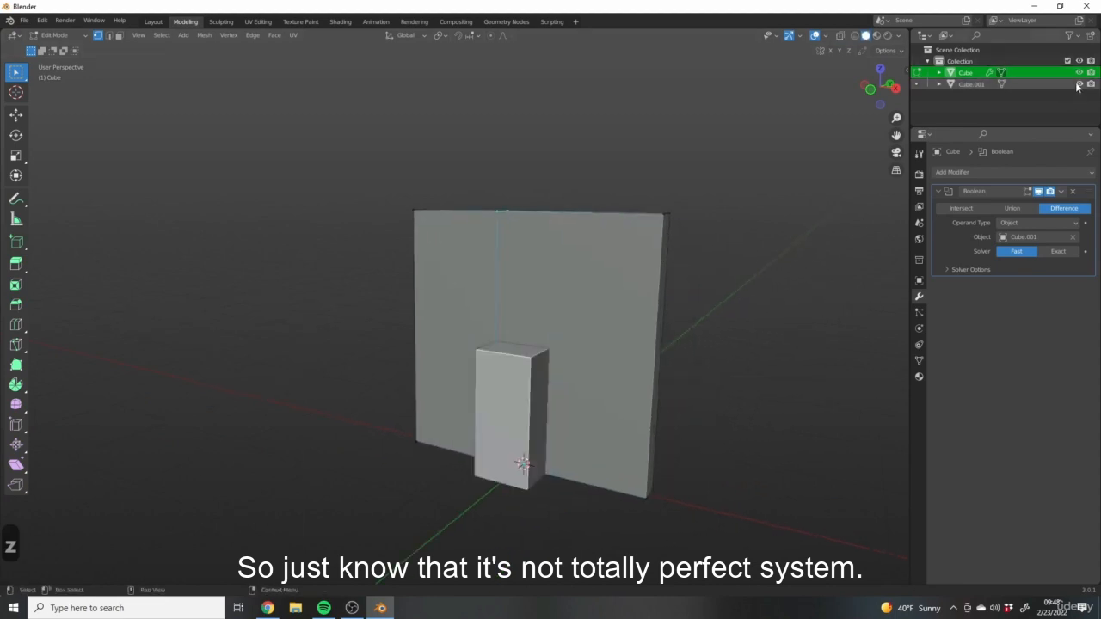
middle_drag(545, 287, 547, 311)
Step: Leave Edit Mode, select the door block and examine its placement against the wall
key(Tab)
scroll(519, 375, up, 4)
click(519, 376)
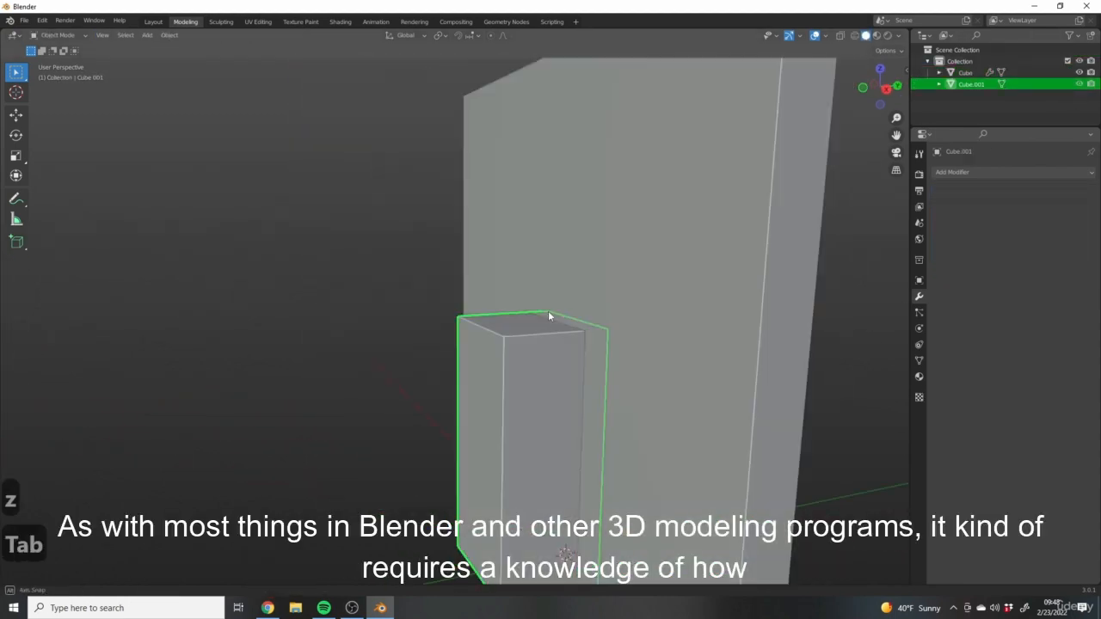
mouse_move(615, 322)
shift+middle_down()
mouse_move(647, 277)
mouse_move(656, 312)
mouse_move(619, 304)
shift+middle_up()
scroll(647, 277, down, 4)
scroll(634, 289, up, 2)
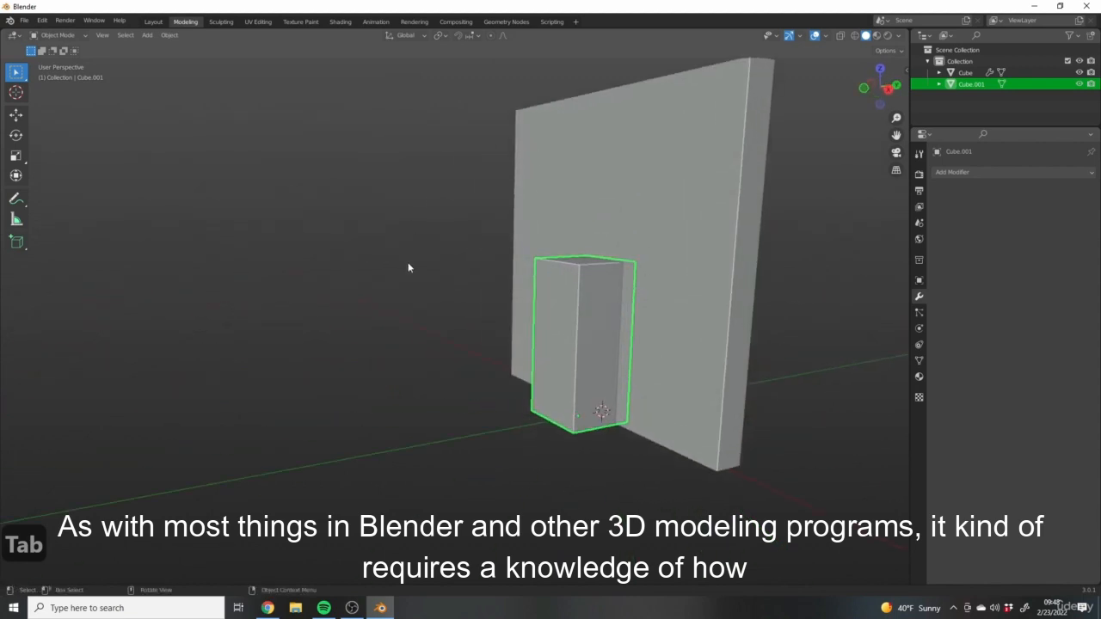
middle_drag(648, 169, 624, 227)
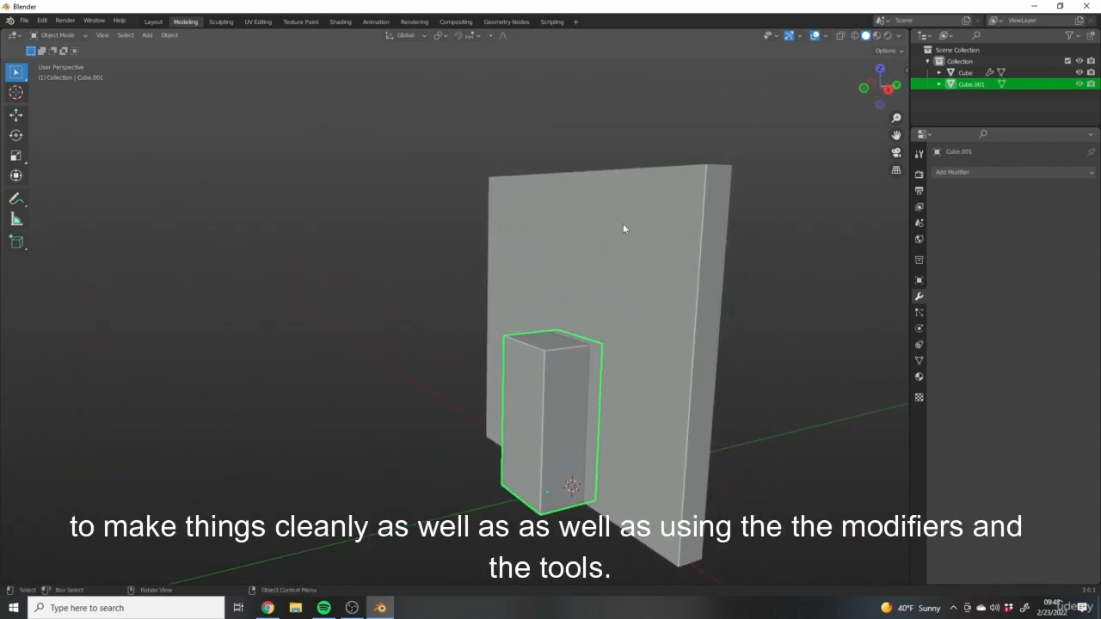
Step: Select the wall, enter Edit Mode and move the vertical edge loop slightly along X, away from the door block's side edge
key(Tab)
key(Tab)
click(601, 221)
key(Tab)
middle_drag(405, 247, 638, 312)
middle_drag(565, 229, 552, 264)
key(g)
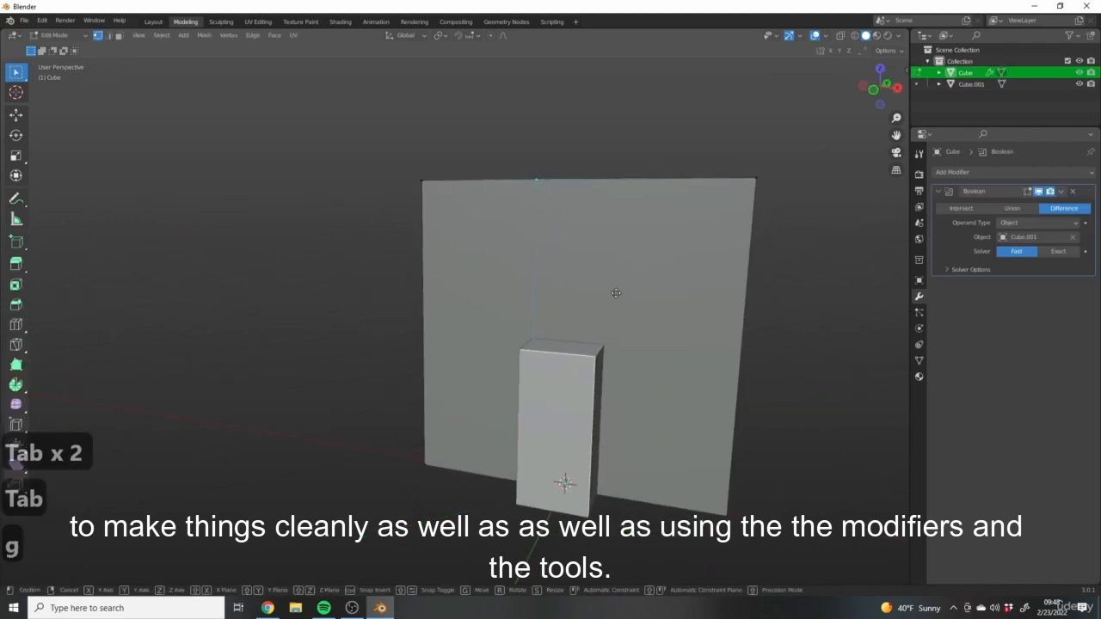
key(x)
click(595, 291)
scroll(607, 353, down, 3)
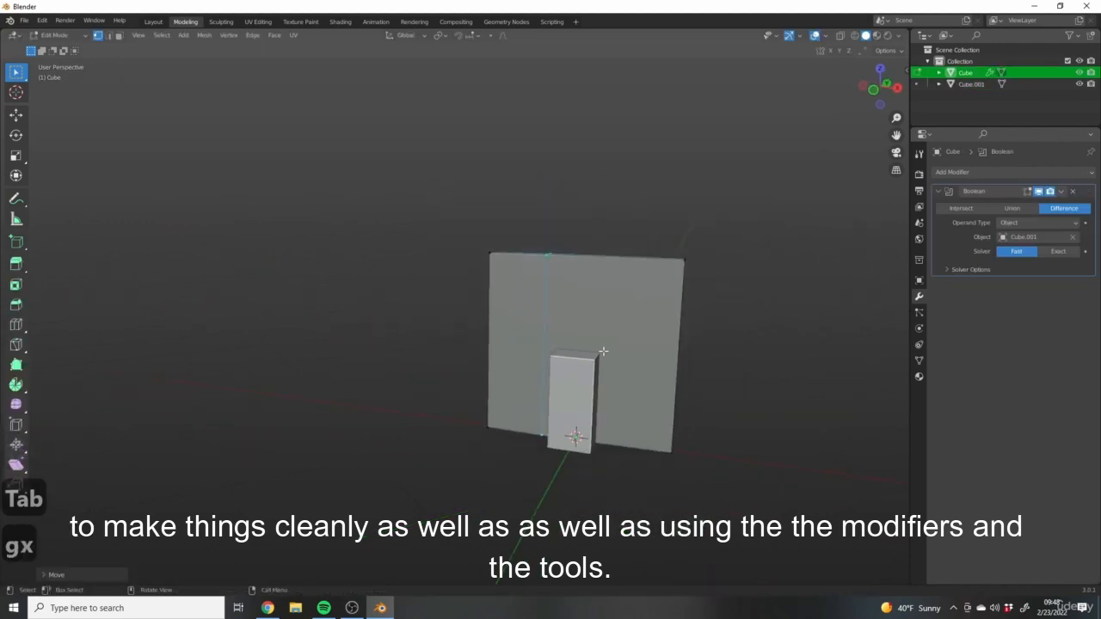
Step: Examine the wall and door block, and review the modifiers available for the wall
middle_drag(599, 352, 730, 361)
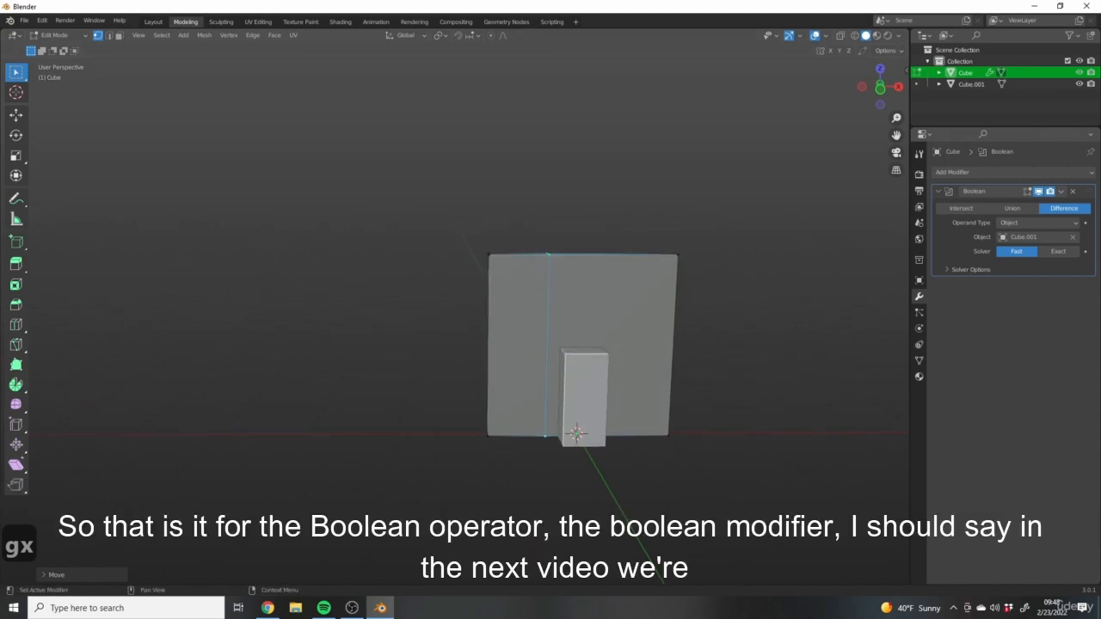
middle_drag(668, 283, 635, 305)
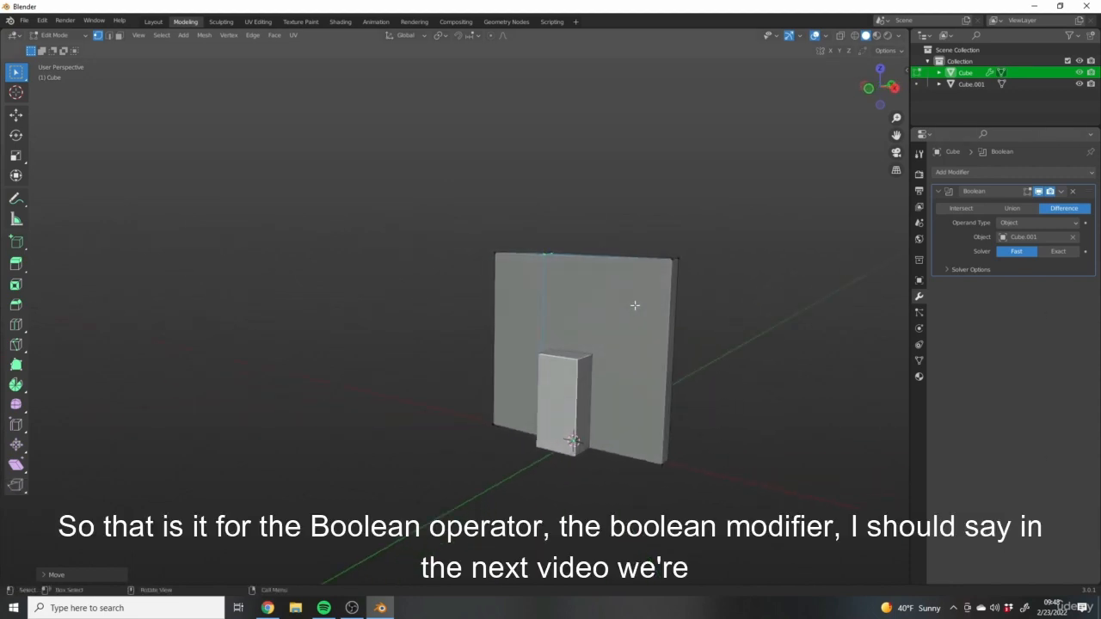
middle_drag(624, 226, 619, 297)
middle_drag(569, 388, 601, 298)
scroll(635, 367, up, 3)
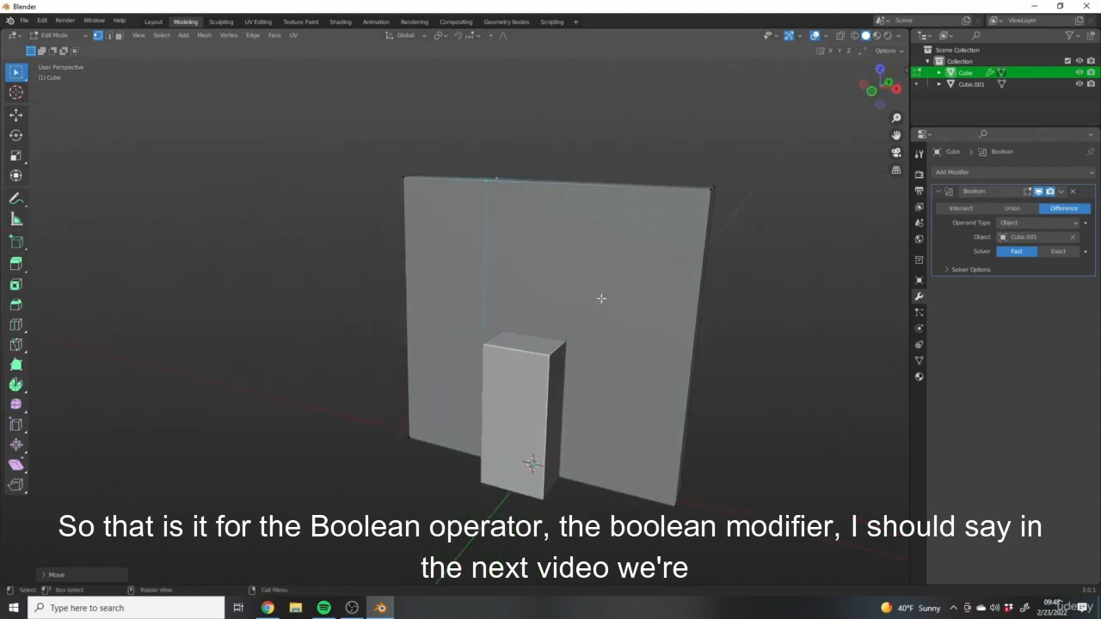
click(951, 173)
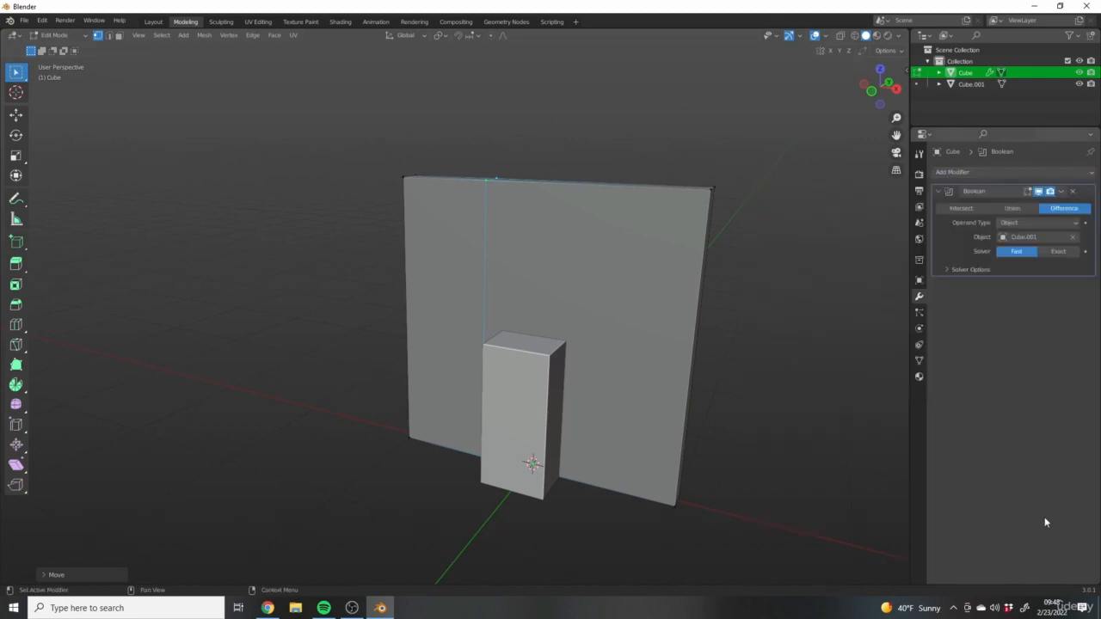
click(942, 172)
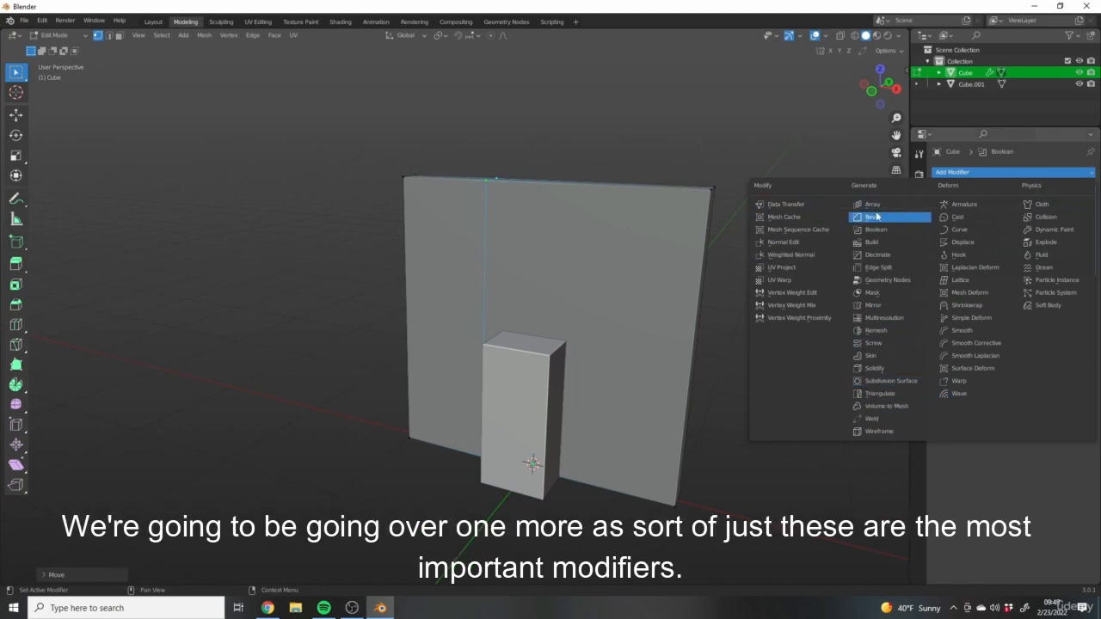
middle_drag(806, 126, 485, 114)
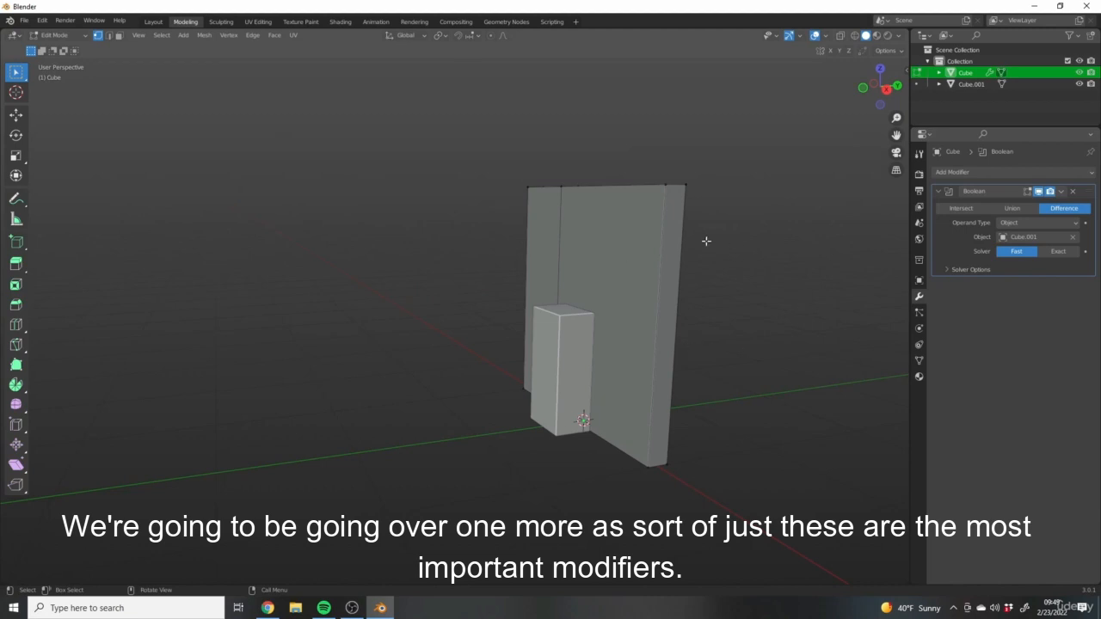
Step: Leave Edit Mode and look through the available modifiers again without adding one
middle_drag(706, 241, 900, 321)
key(Tab)
click(978, 172)
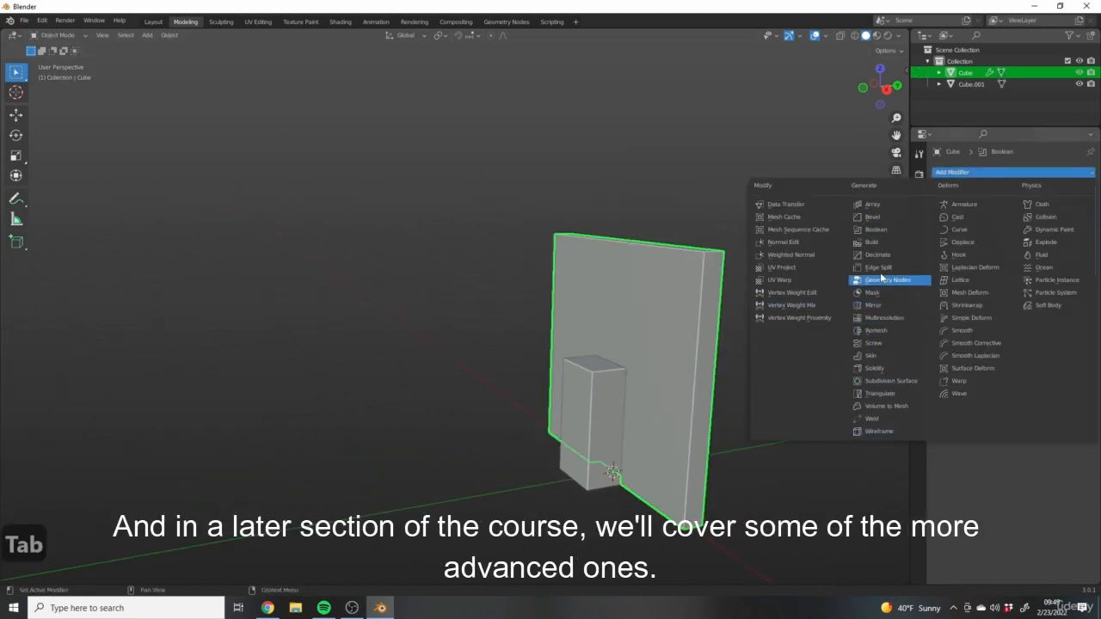
middle_drag(752, 405, 728, 386)
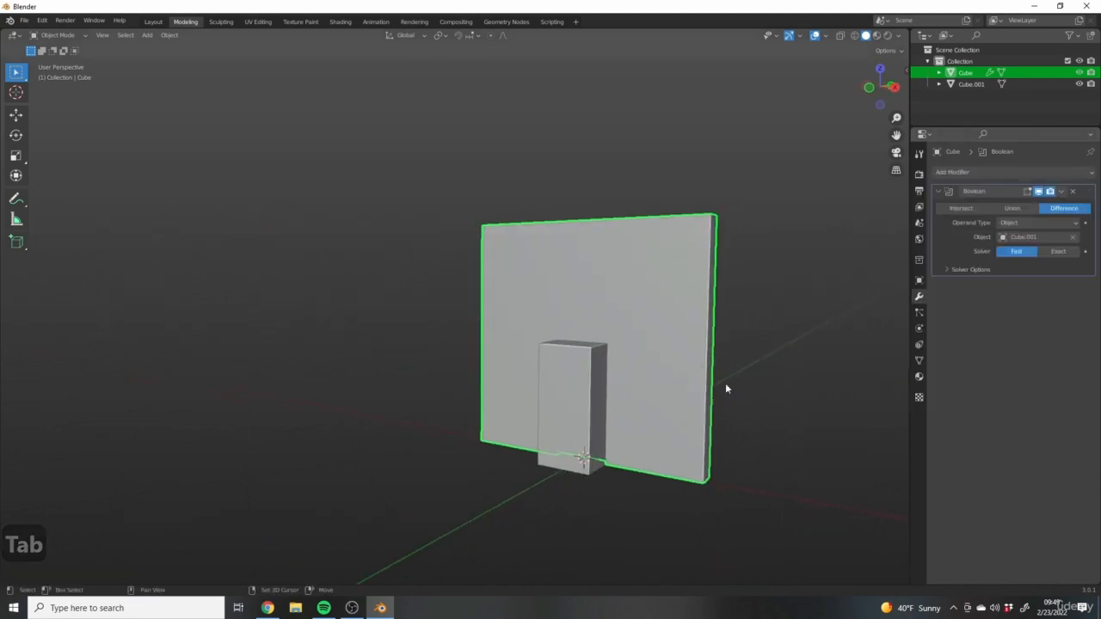
middle_drag(595, 350, 576, 344)
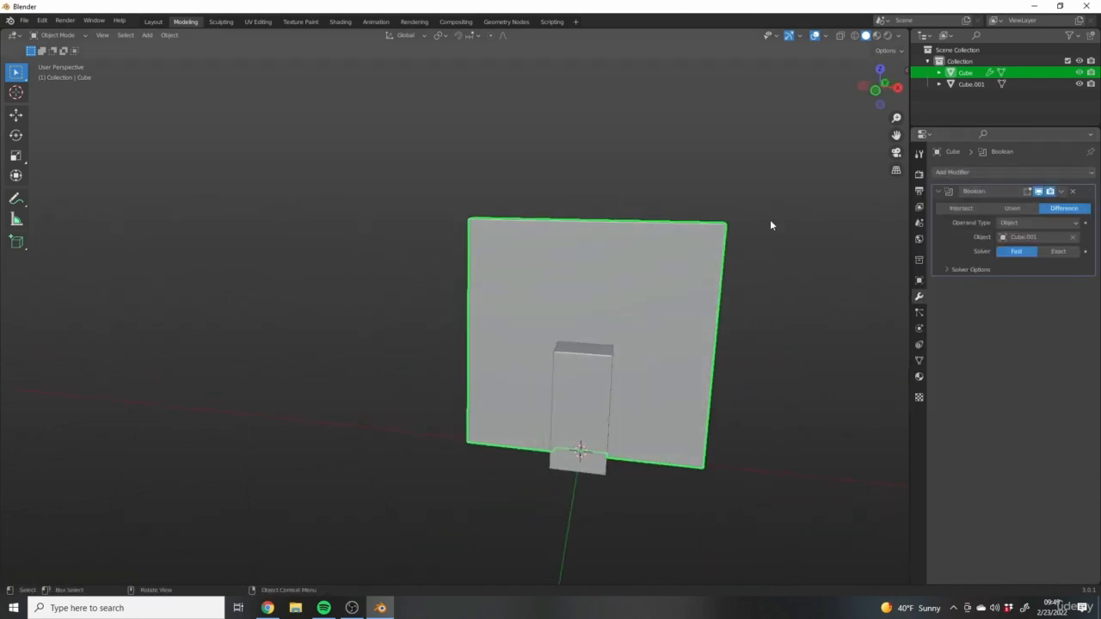
middle_drag(670, 286, 753, 337)
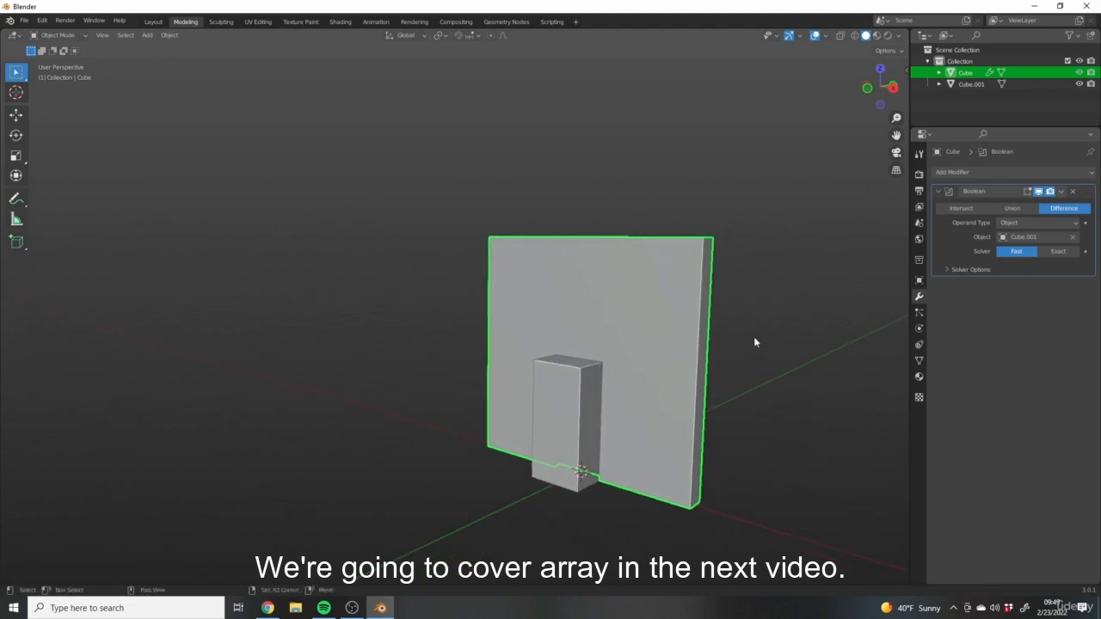